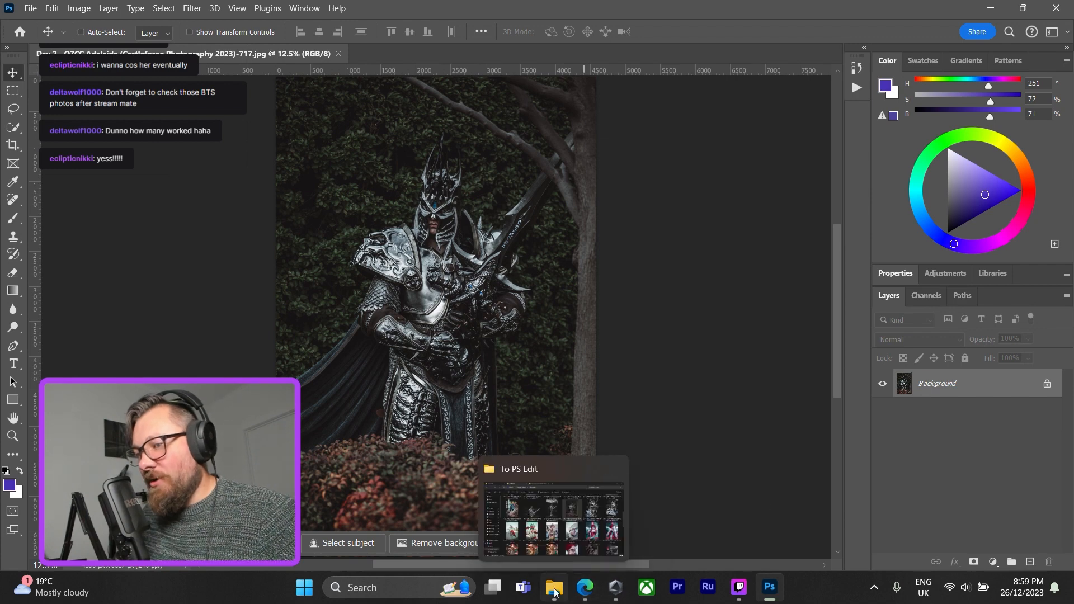
Switch to File Explorer, open the PNG folder of the snow overlays and place Snowflakes13 onto the armoured figure photo in Photoshop.
click(555, 592)
click(66, 12)
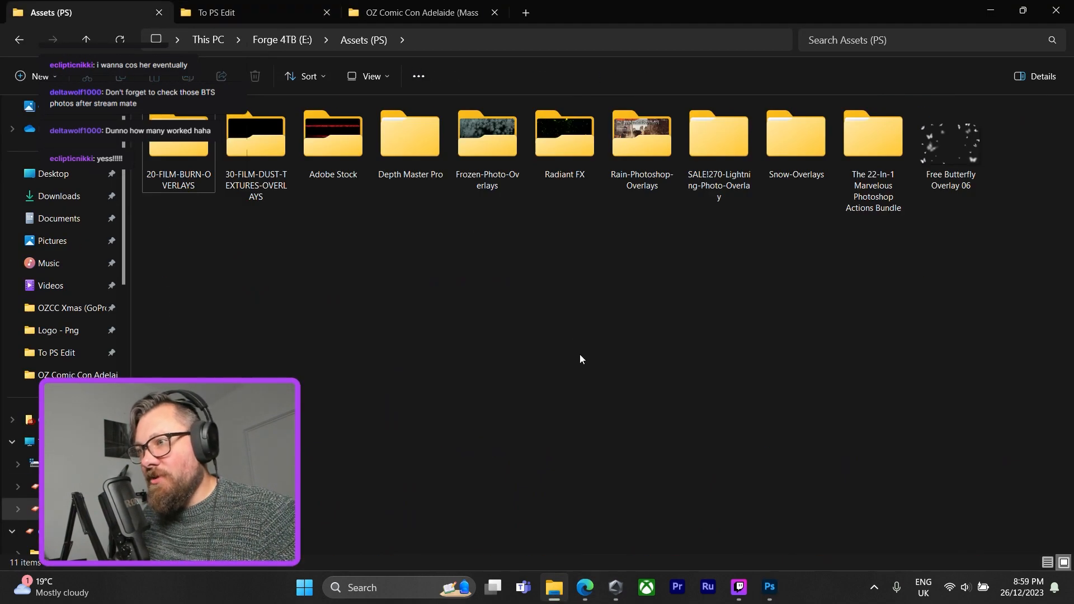
double_click(807, 145)
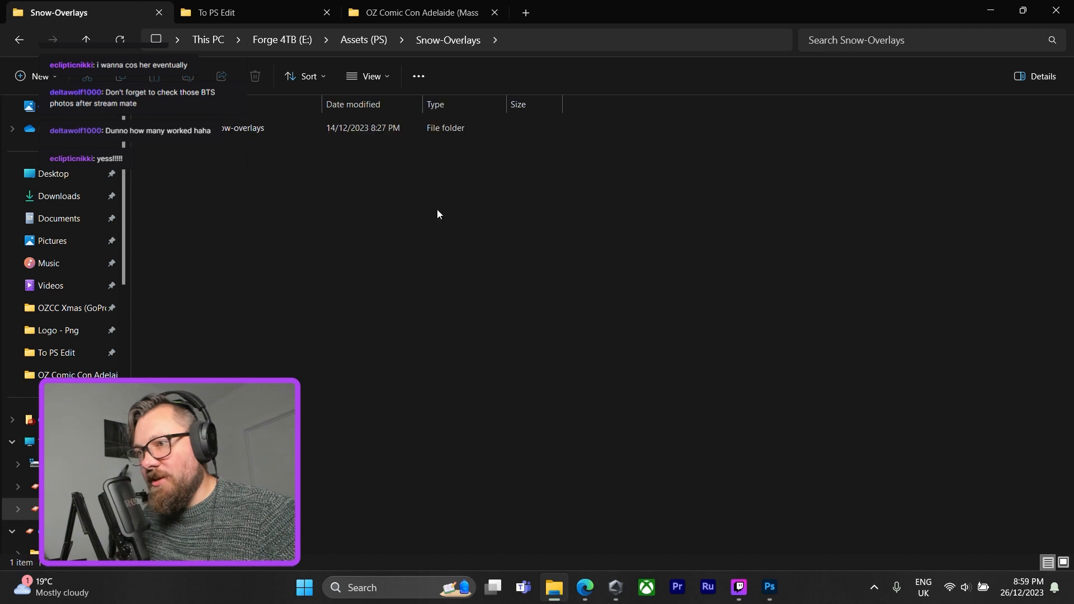
double_click(284, 128)
double_click(251, 131)
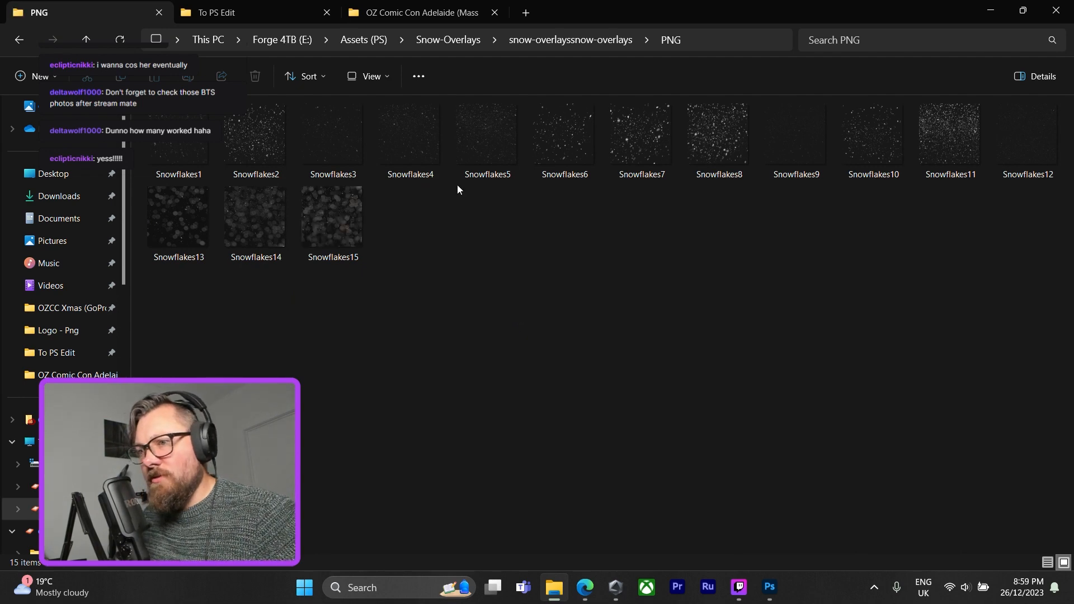
drag(172, 229, 502, 252)
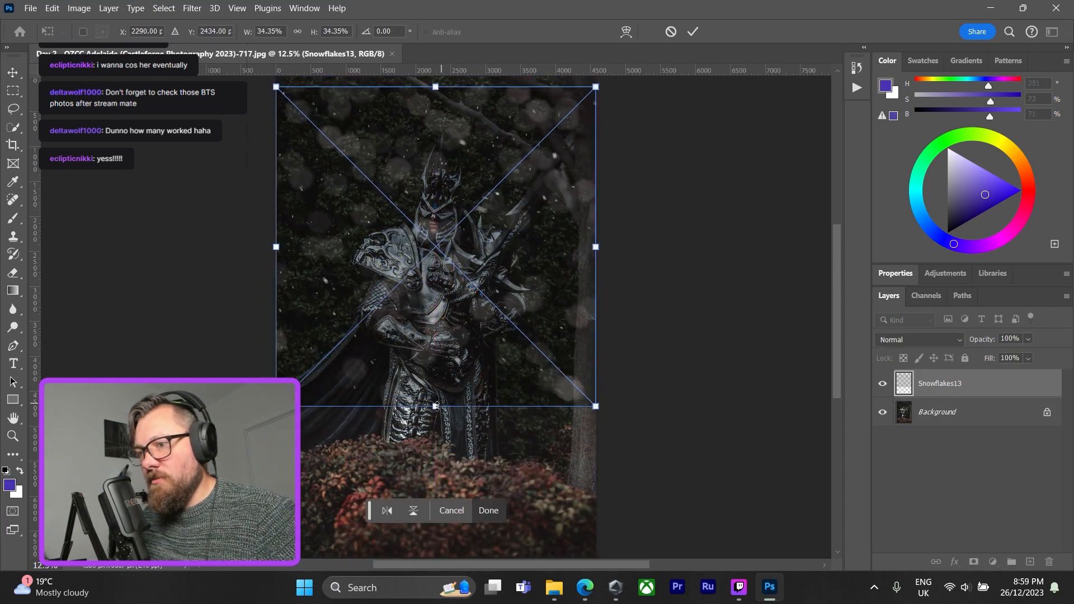
Stretch the Snowflakes13 overlay vertically to about 51.5% height so it covers the whole photo, and commit the placement.
drag(435, 406, 437, 554)
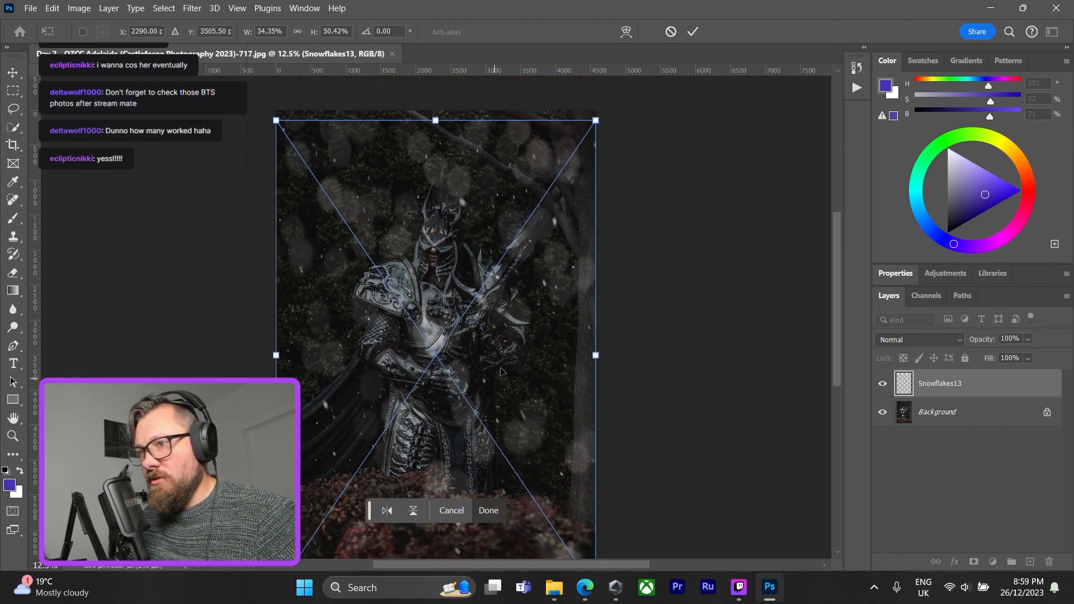
drag(437, 124, 437, 114)
scroll(439, 134, down, 2)
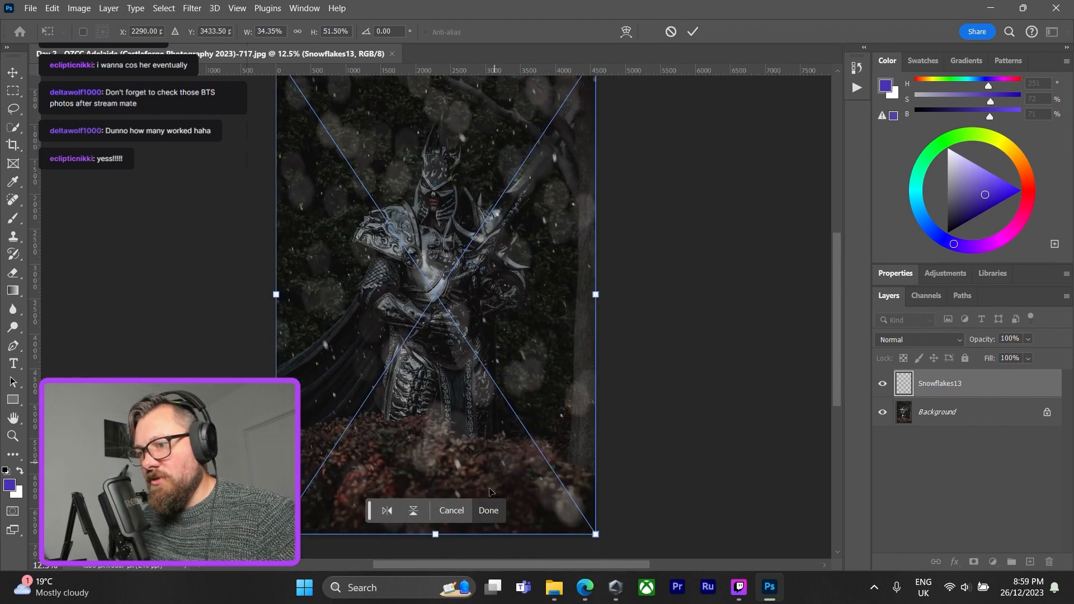
click(486, 514)
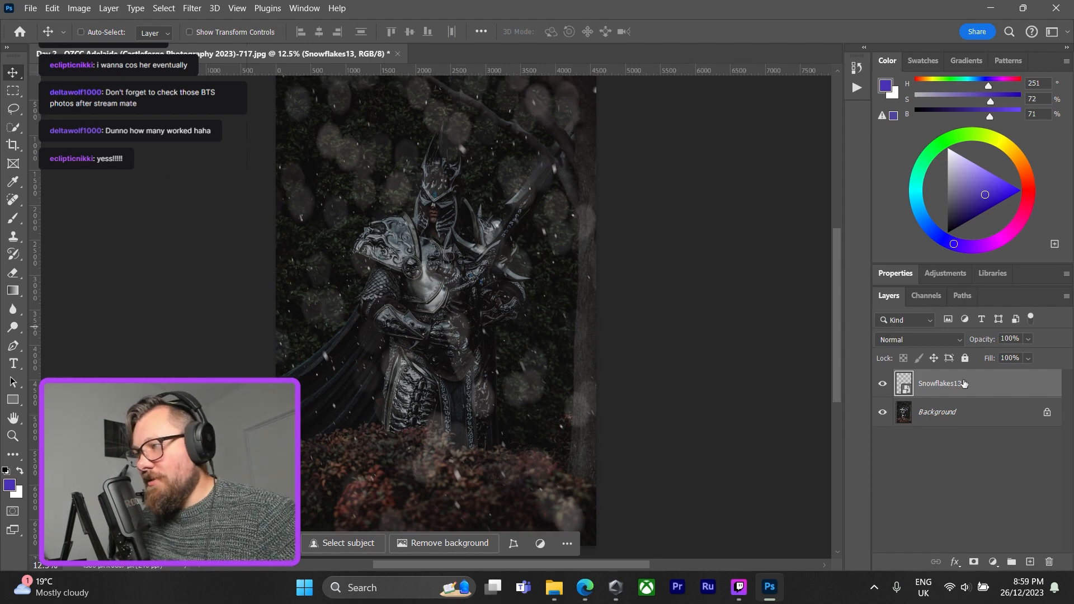
Set the Snowflakes13 layer's blend mode to Screen in its layer style blending options.
double_click(1001, 389)
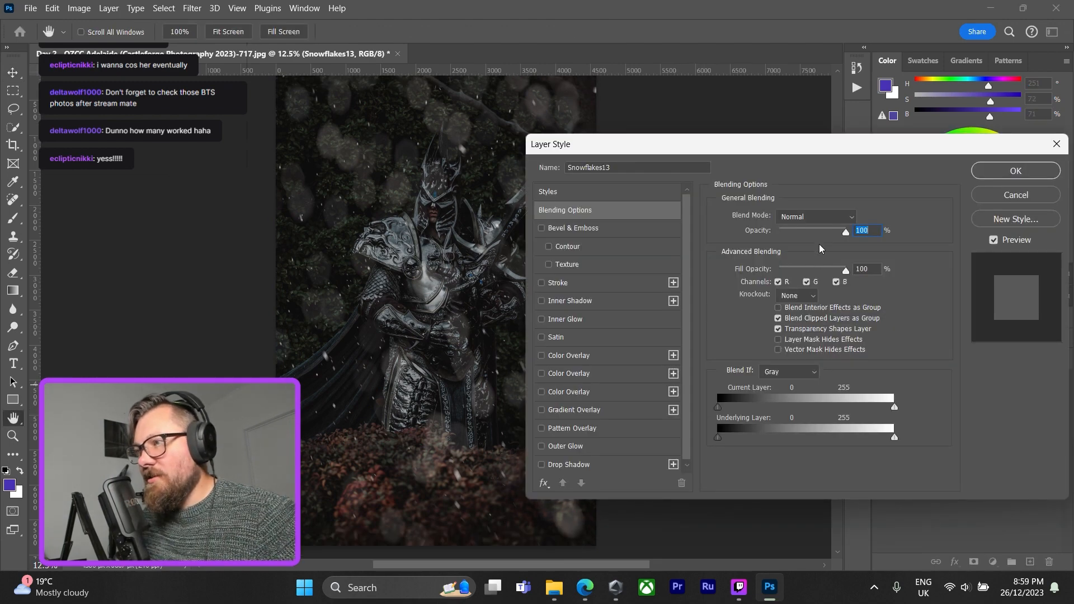
drag(813, 149, 805, 45)
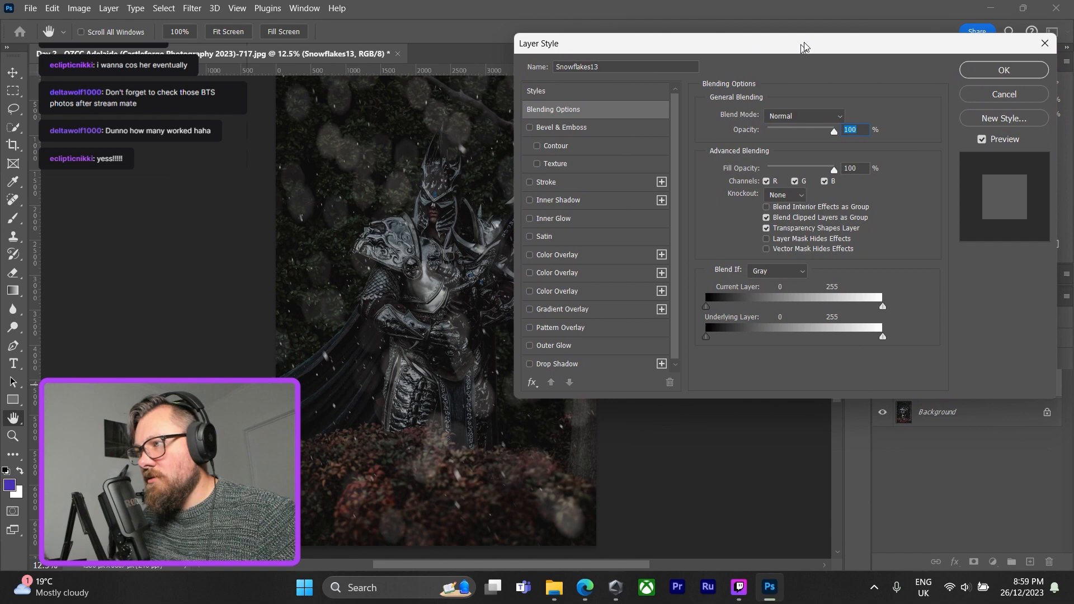
click(844, 115)
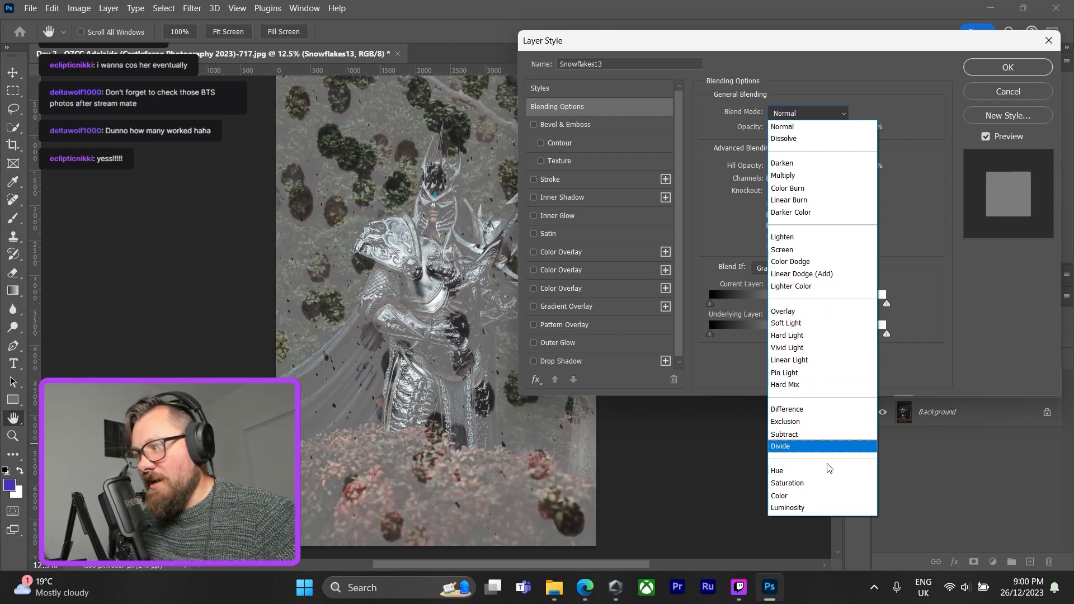
click(828, 251)
click(1006, 67)
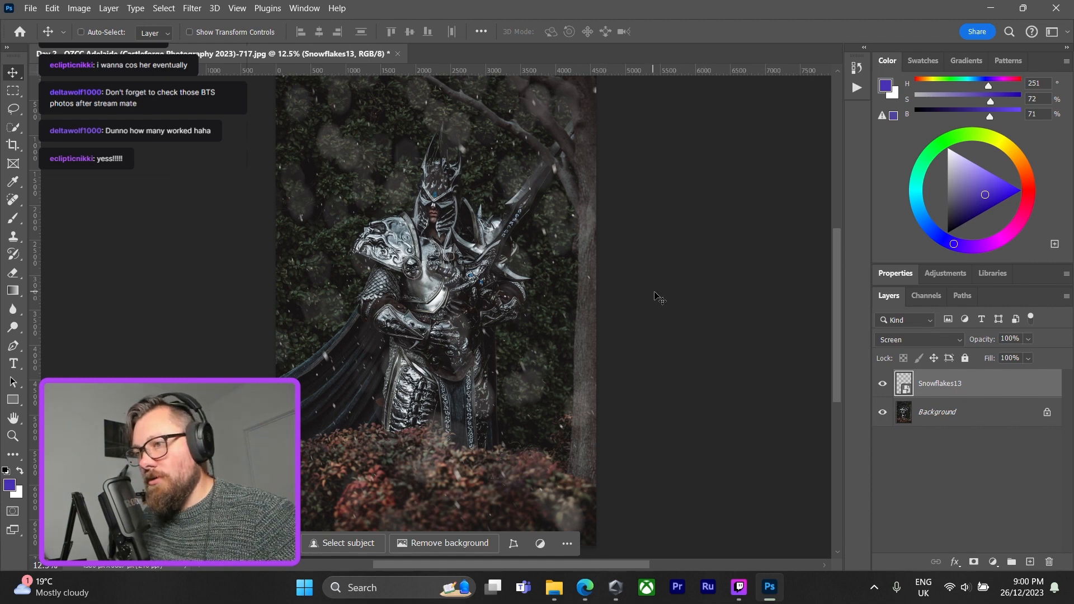
Place the Snowflakes6 overlay from the snow PNG folder onto the photo as a new layer.
click(555, 597)
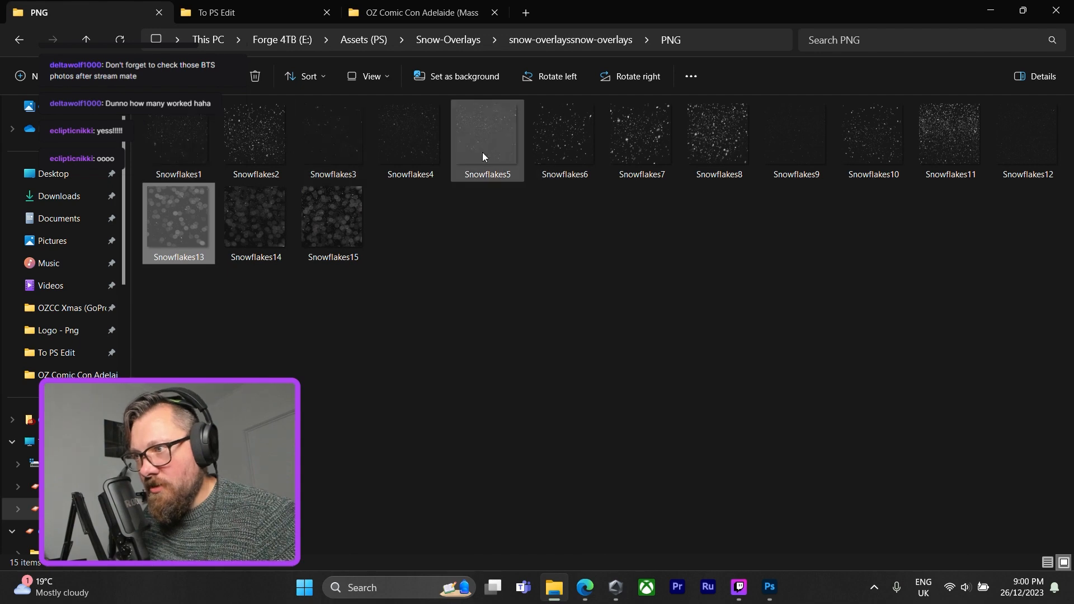
click(551, 151)
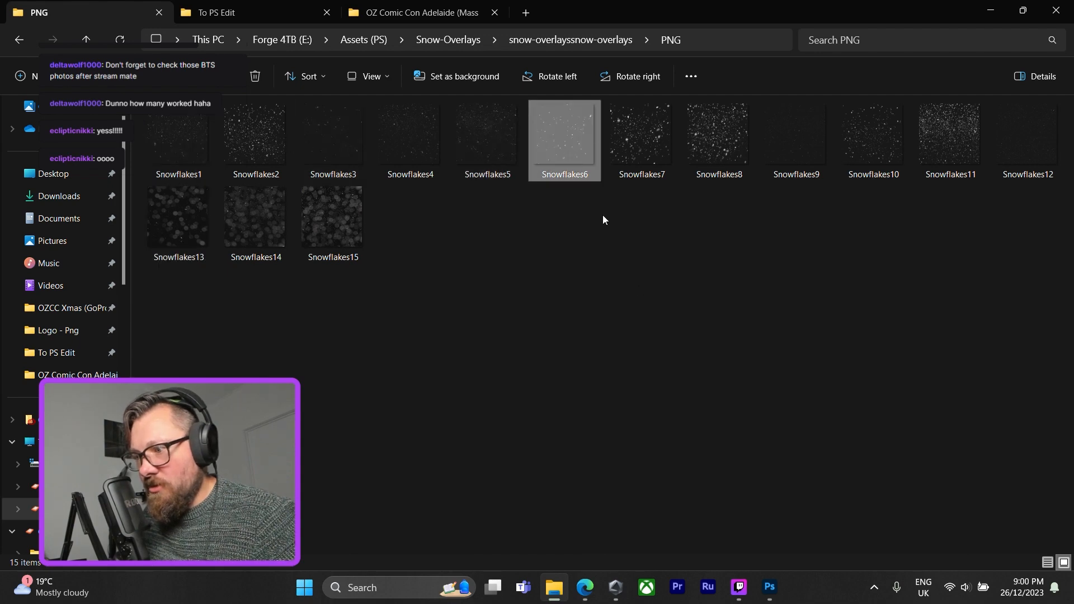
drag(603, 218, 477, 338)
drag(520, 296, 520, 221)
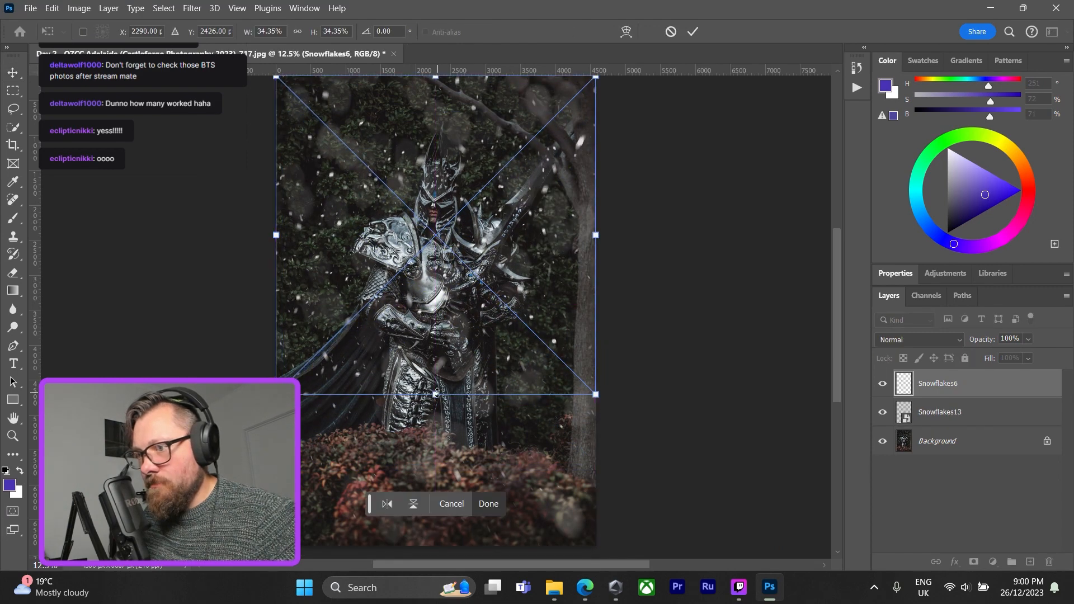
Stretch Snowflakes6 to the photo's bottom edge and beyond its right edge, about 41.9% wide and 50.5% high, and commit it.
drag(437, 394, 435, 546)
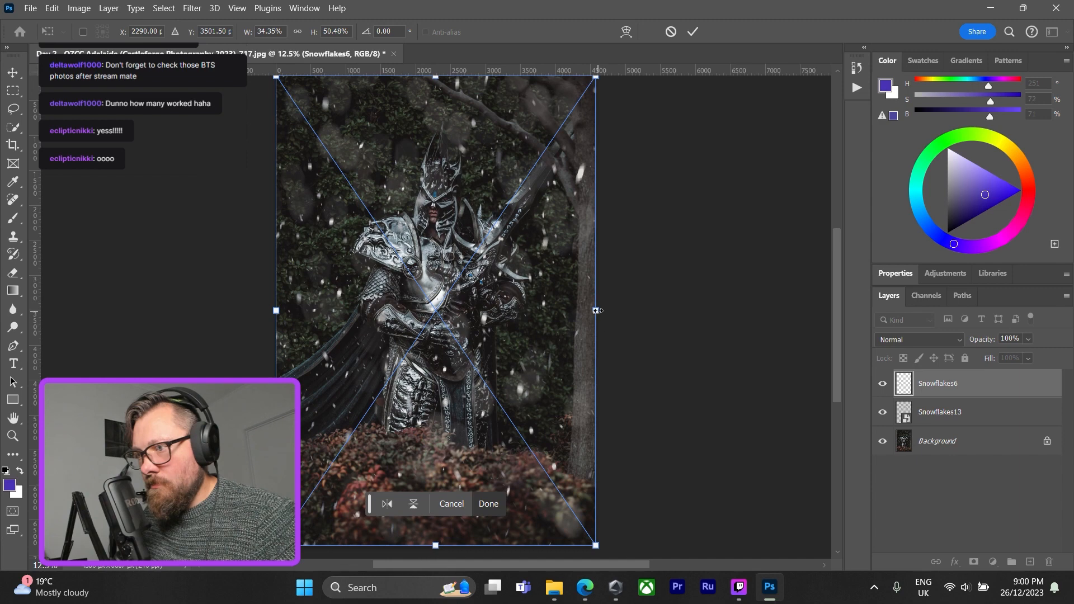
drag(598, 311, 680, 316)
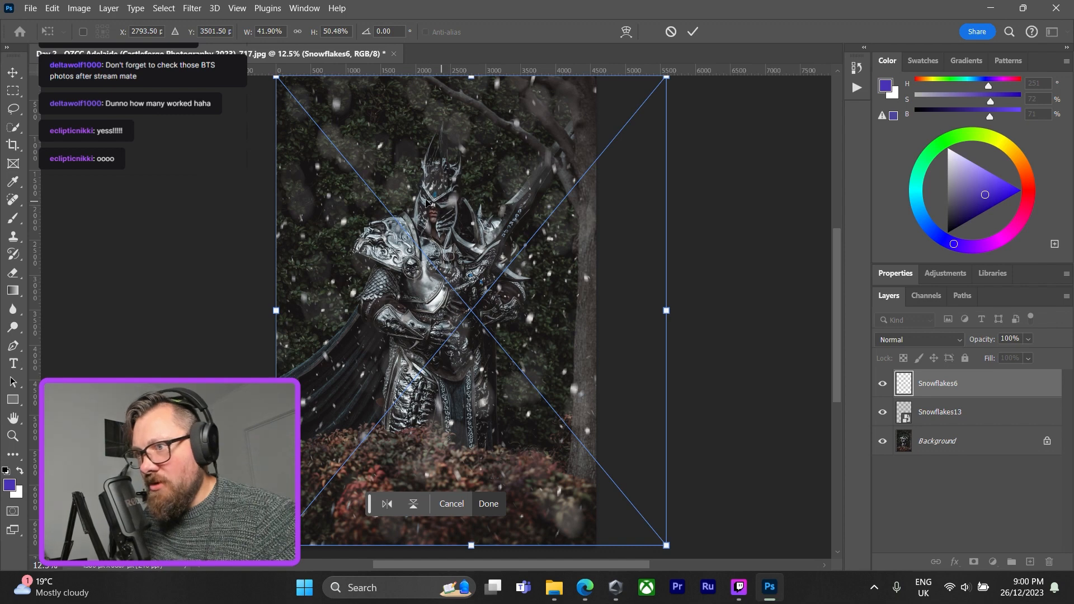
click(491, 506)
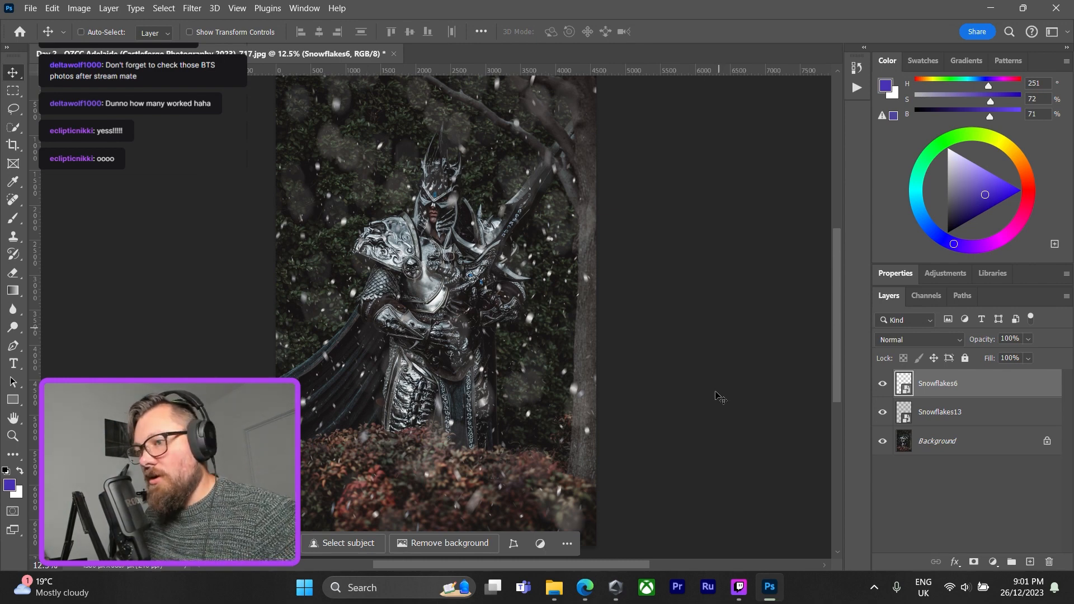
Switch to File Explorer, return to the Assets (PS) folder and open the Depth Master Pro folder.
click(554, 587)
click(19, 42)
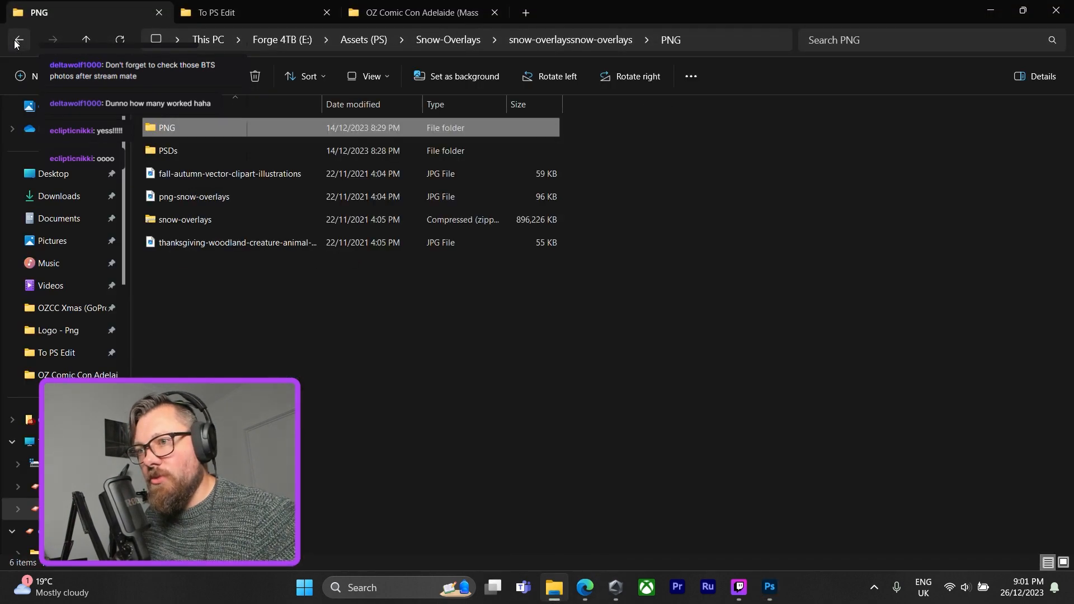
click(18, 40)
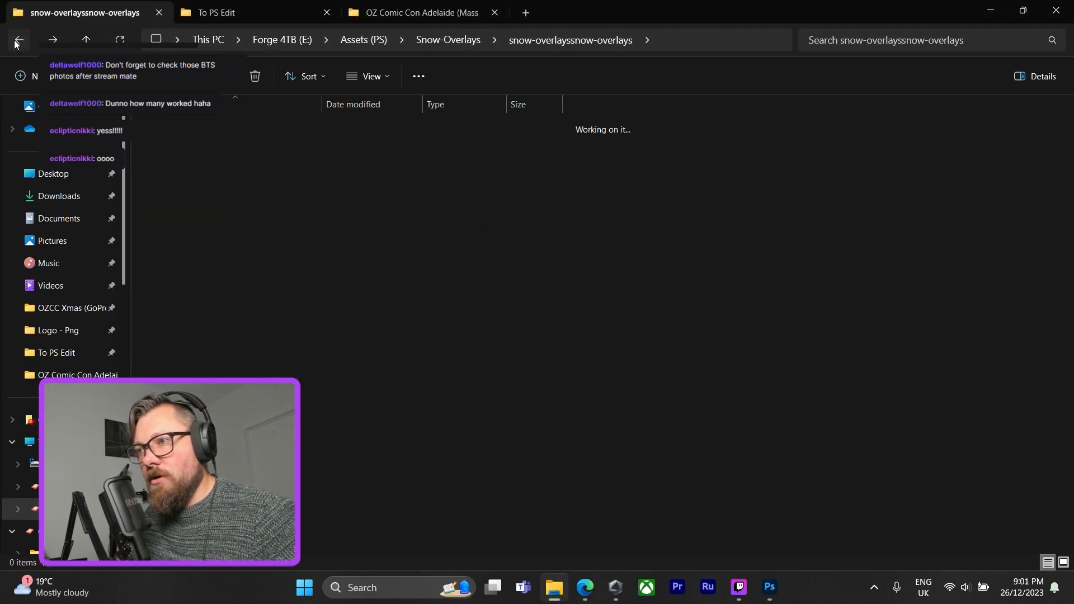
click(18, 40)
click(18, 40)
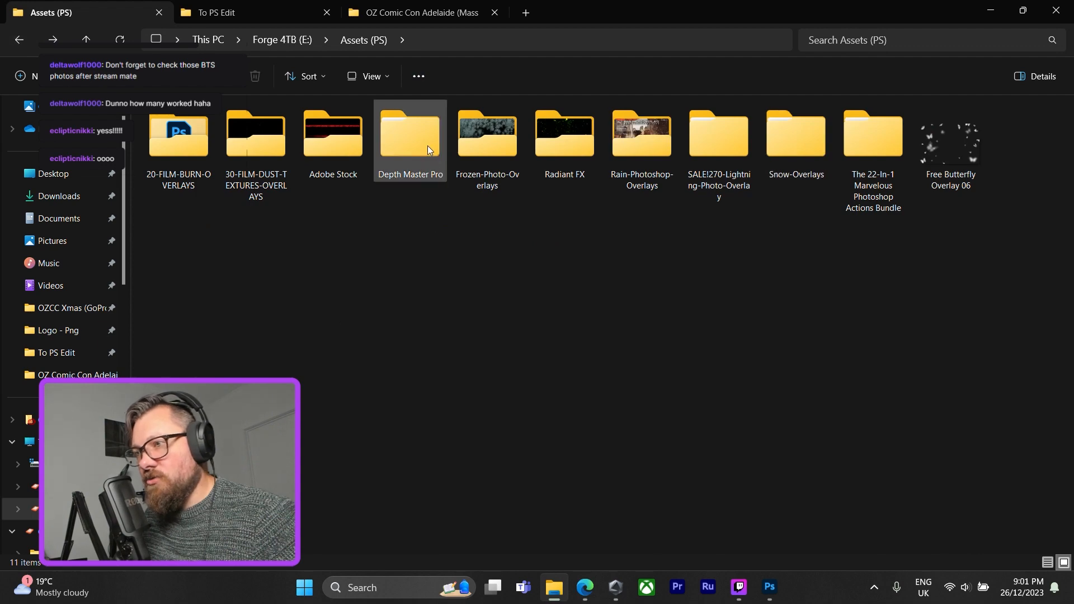
double_click(411, 138)
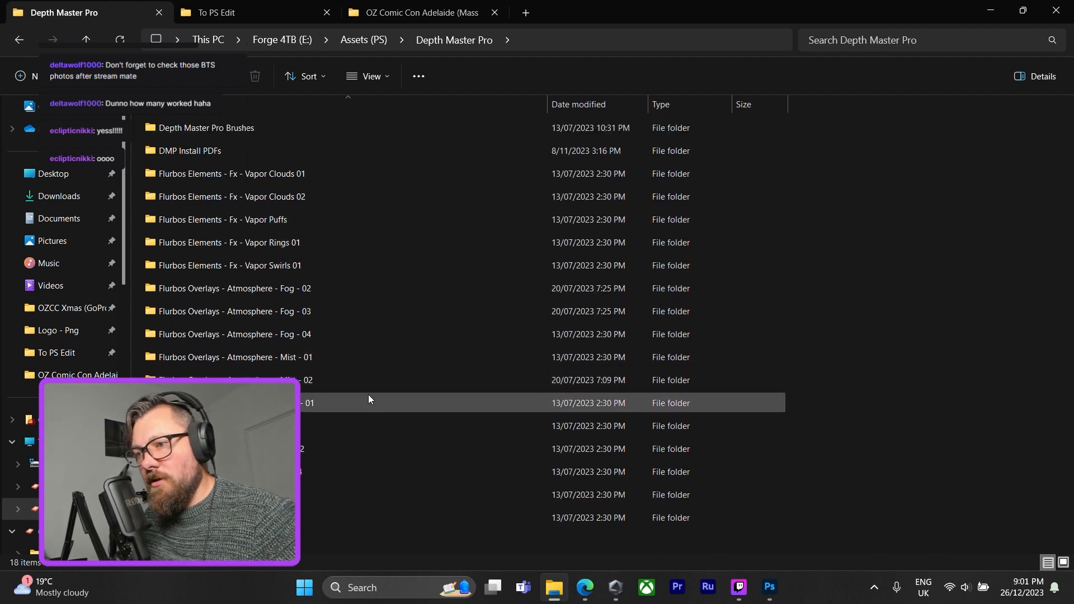
Examine the Mist 02, Mist 01, Fog 04, Fog 03, Fog 02 and Vapor Swirls 01 folders for a suitable atmosphere overlay.
double_click(368, 379)
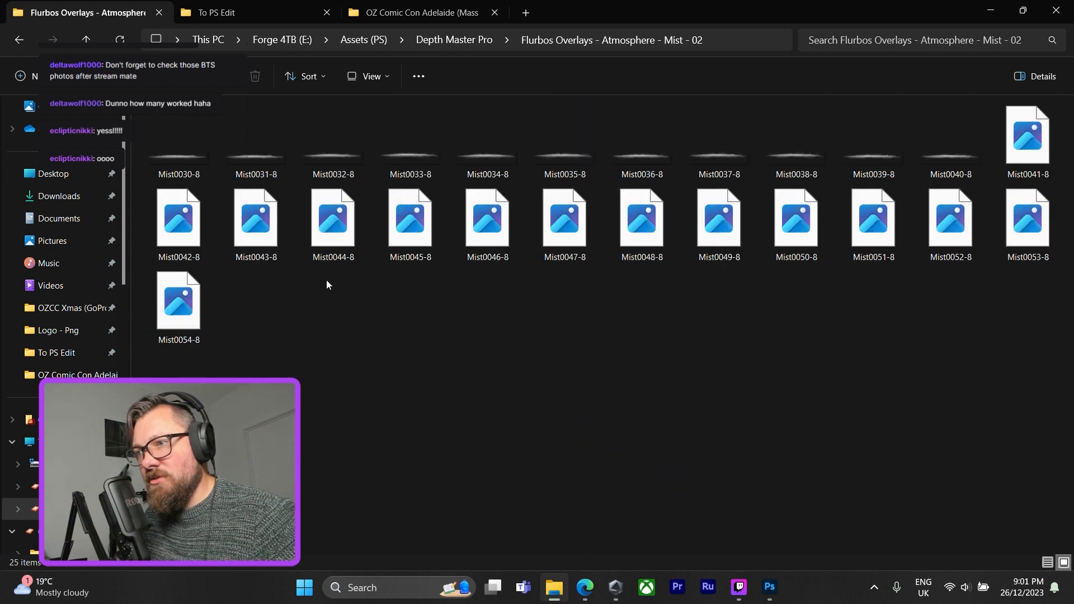
click(19, 38)
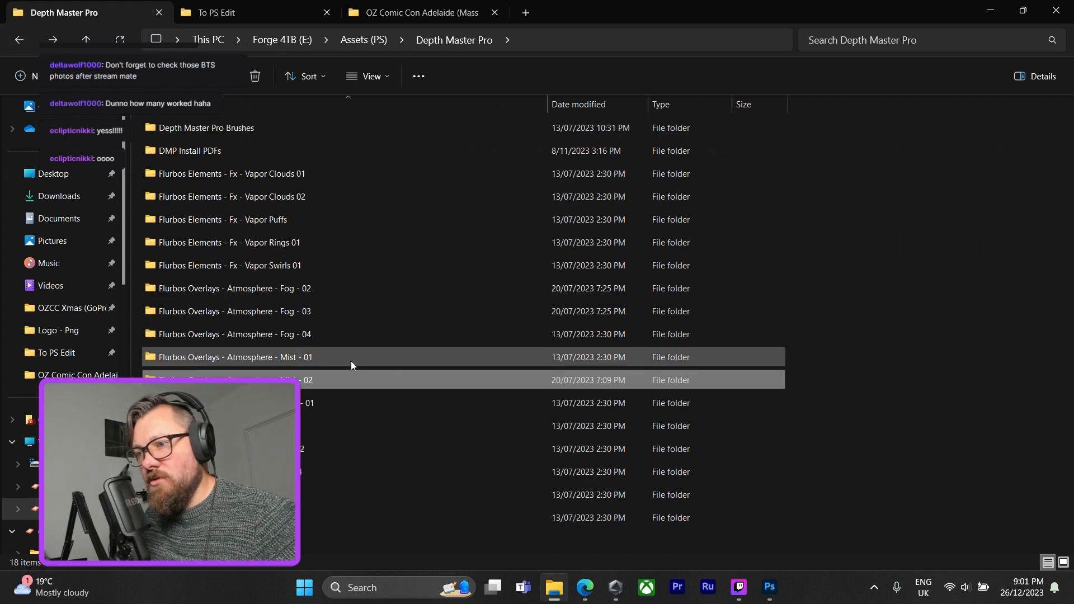
double_click(351, 359)
click(27, 48)
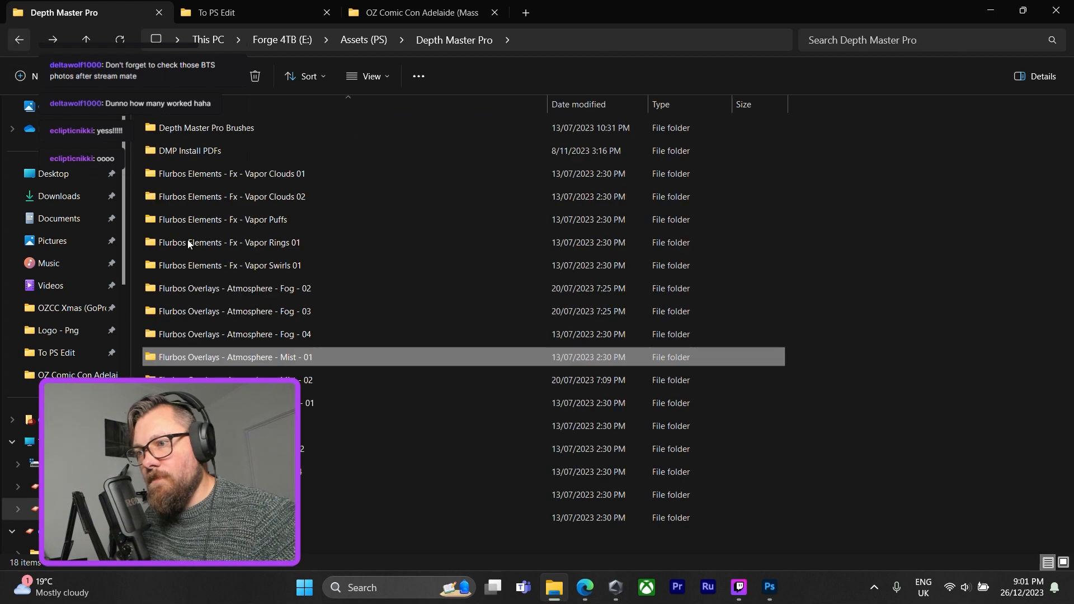
double_click(356, 334)
click(22, 41)
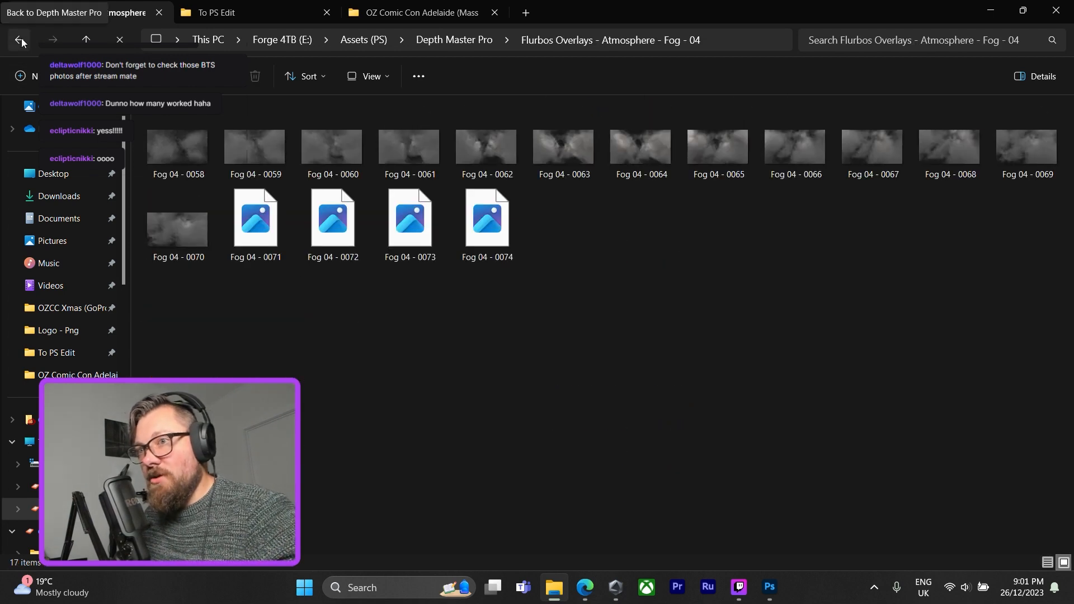
double_click(364, 308)
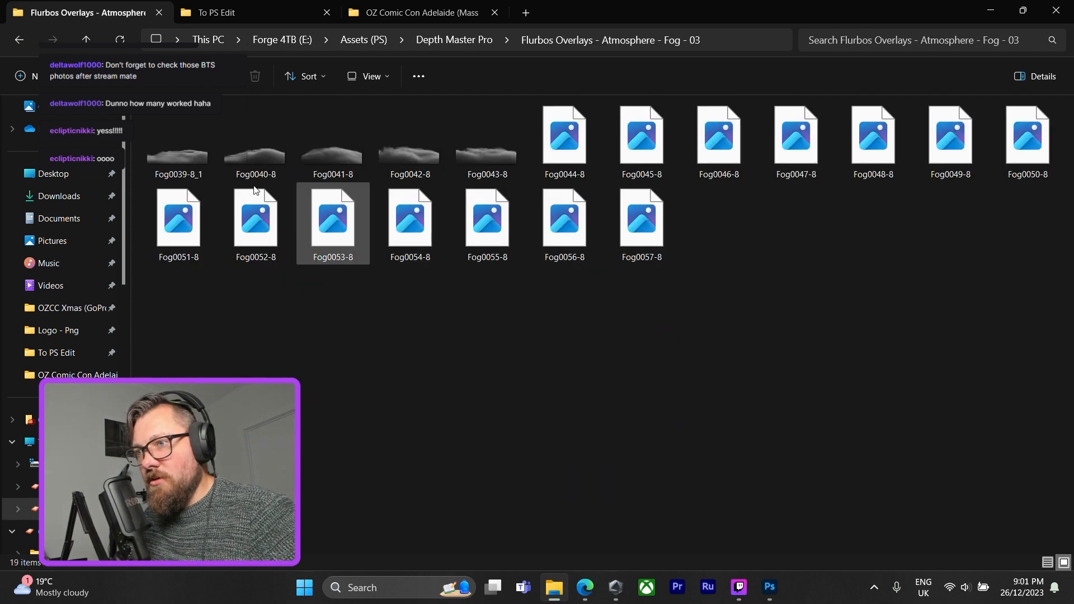
key(alt+Left)
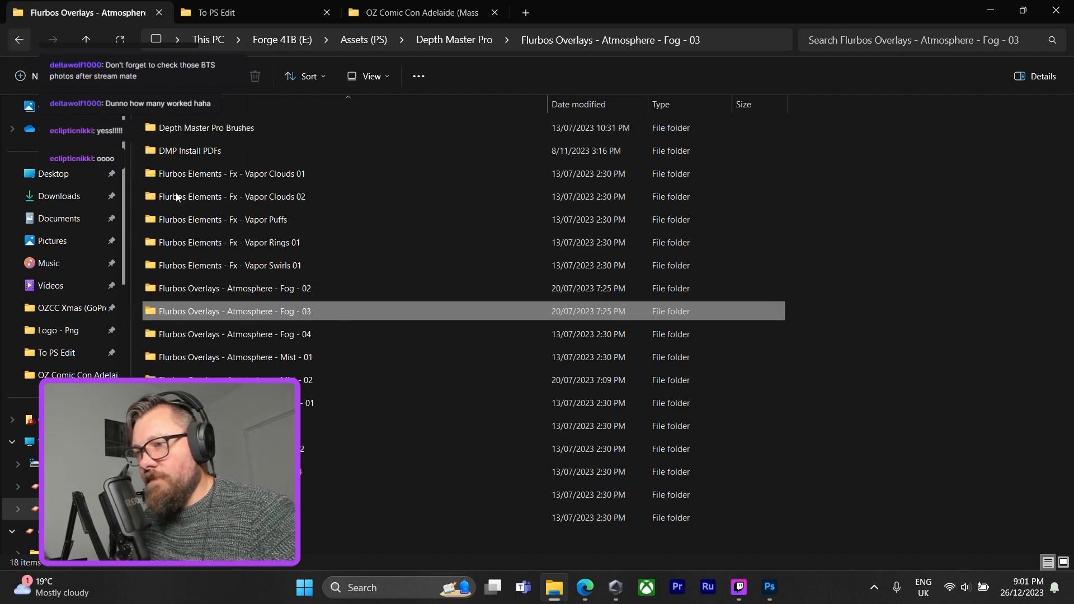
double_click(352, 288)
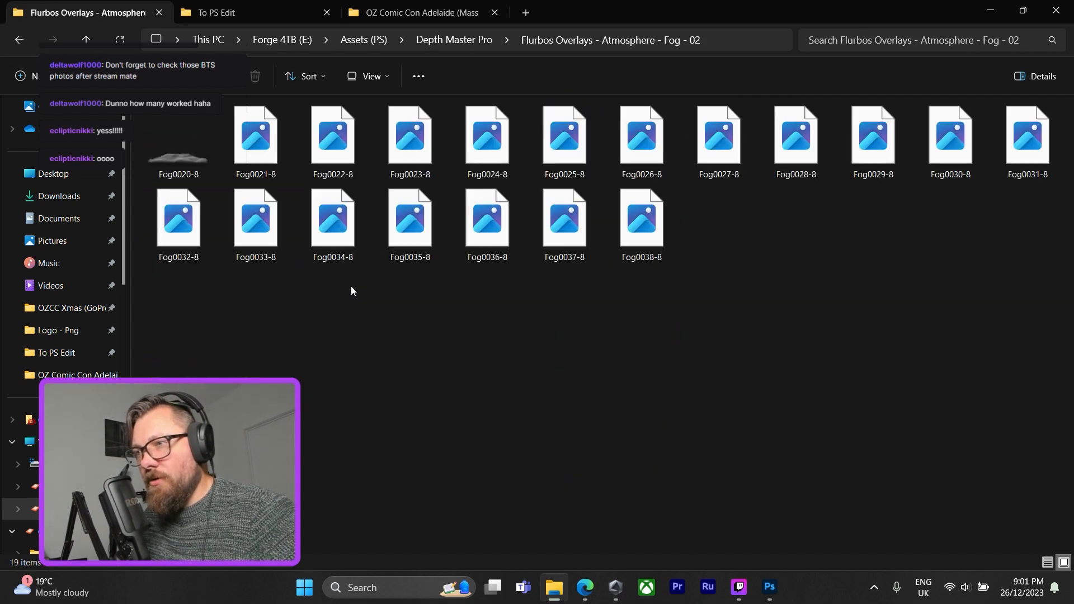
click(20, 41)
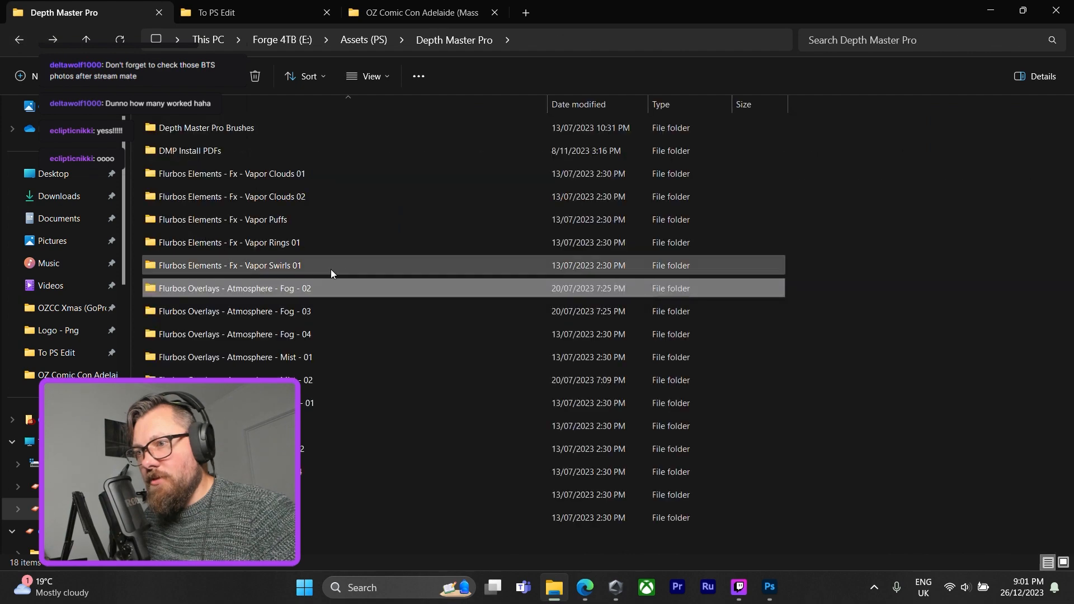
double_click(369, 265)
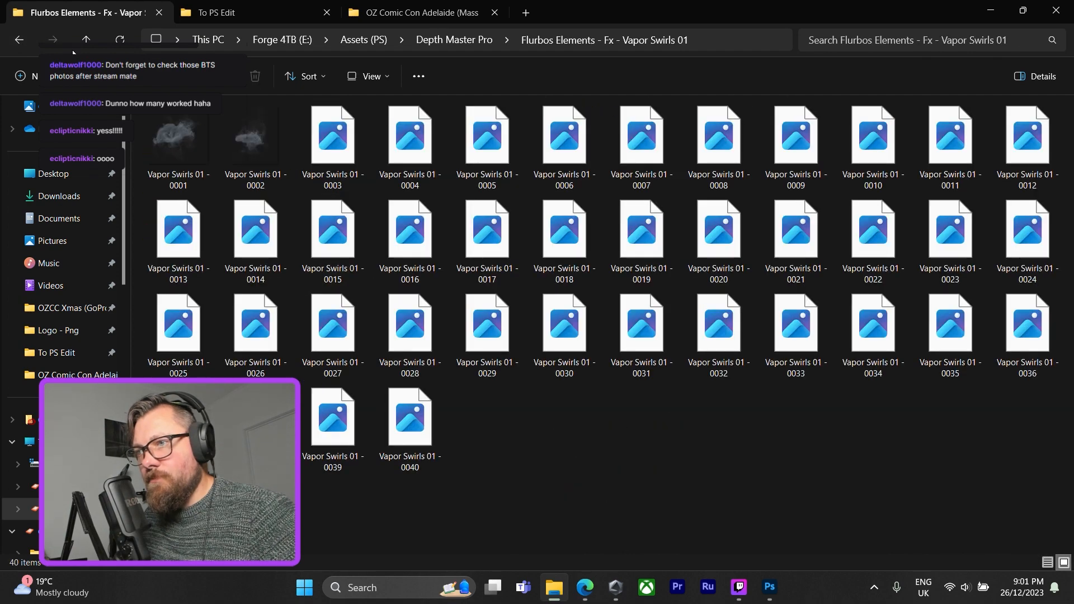
click(21, 40)
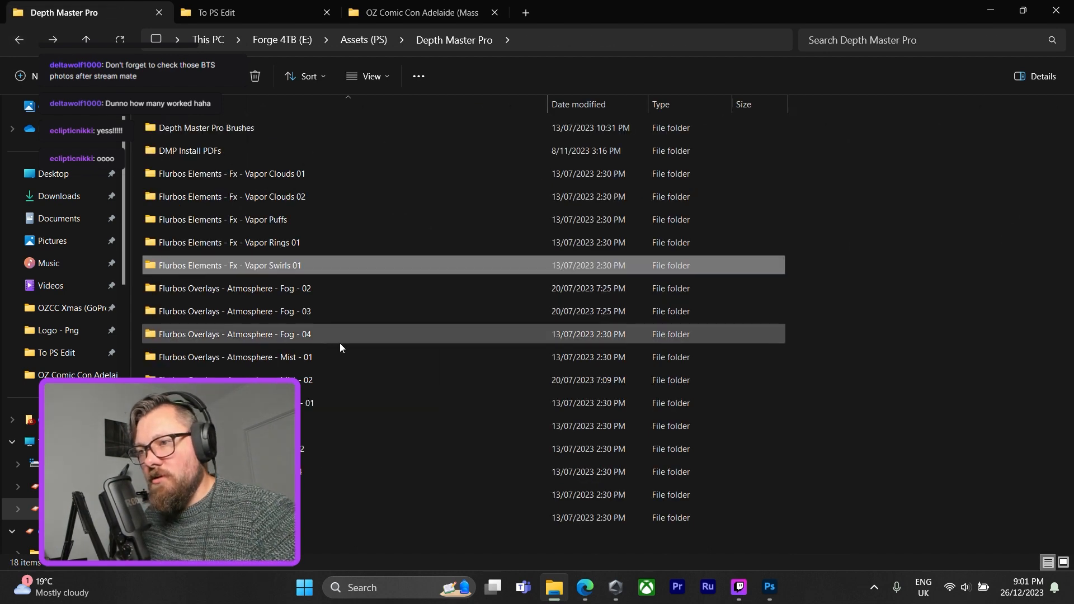
Open the Ground Smoke - 01 folder and place the Ground Smoke 01 - 0027 overlay onto the photo in Photoshop.
click(358, 398)
double_click(358, 397)
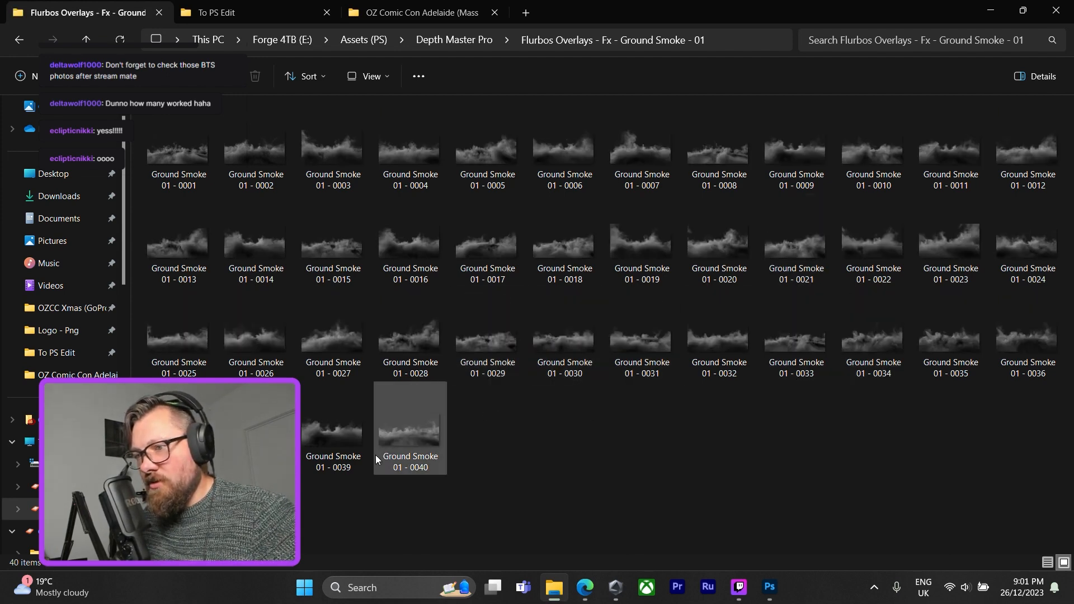
click(427, 340)
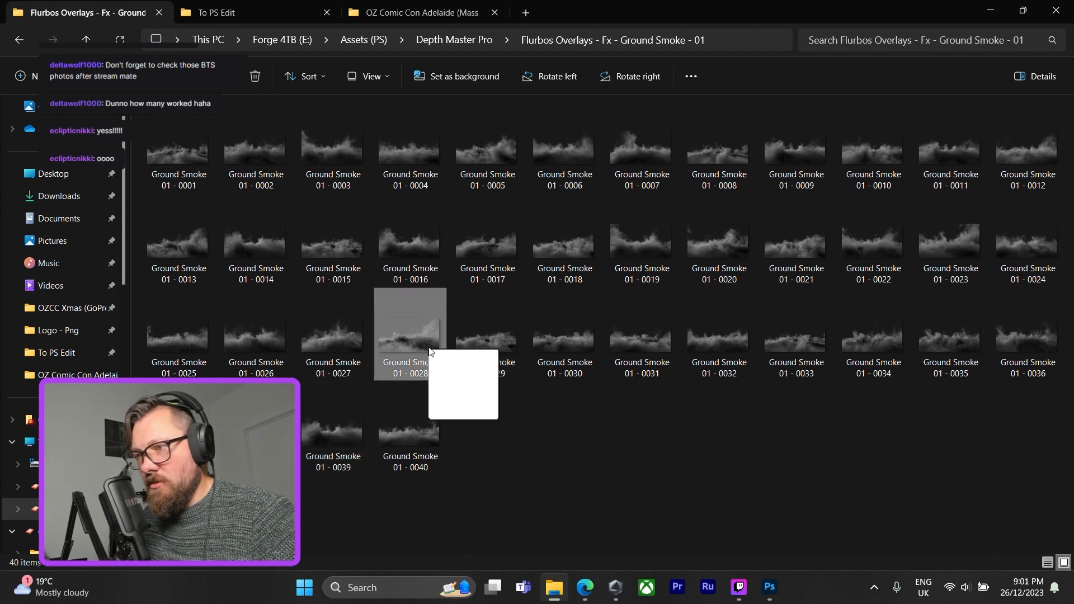
click(320, 330)
drag(337, 359, 469, 432)
Scale Ground Smoke 01 - 0027 to about 221.5% wide and 276.7% high, position it across the photo's lower half, and commit it.
drag(461, 339, 431, 450)
drag(490, 425, 726, 226)
drag(581, 414, 533, 406)
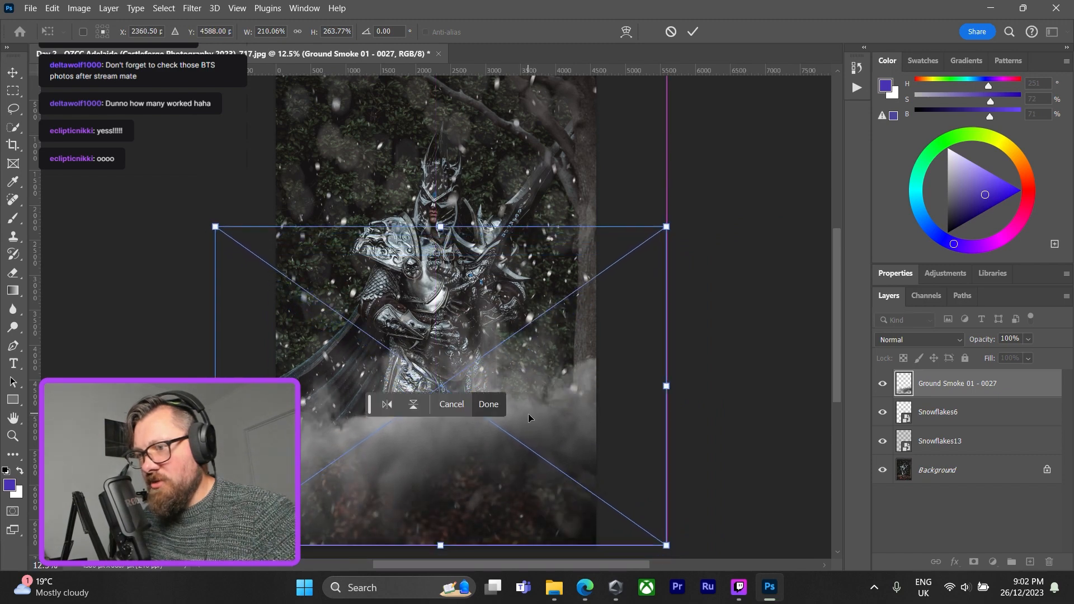
drag(439, 546, 440, 560)
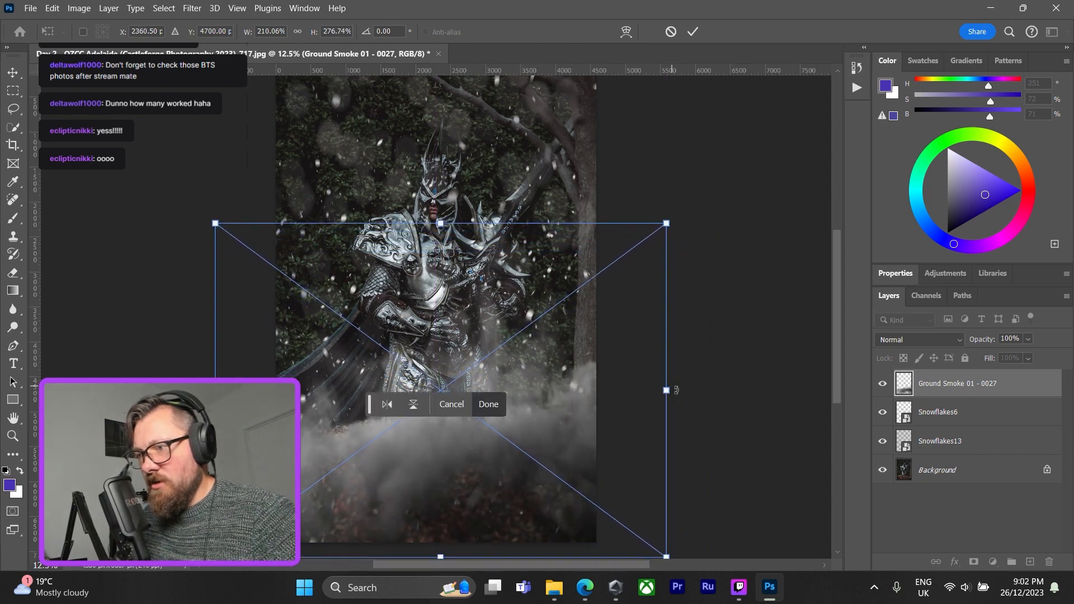
drag(668, 400, 692, 398)
drag(597, 421, 572, 419)
key(Return)
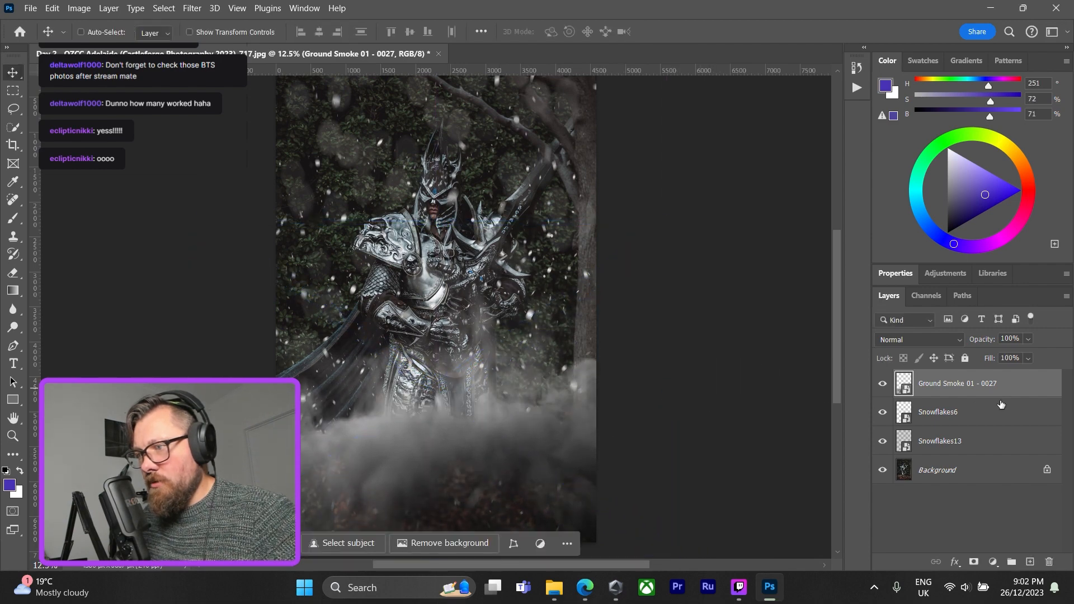
Set the blend mode of the Ground Smoke 01 - 0027 layer to Lighten.
double_click(1029, 383)
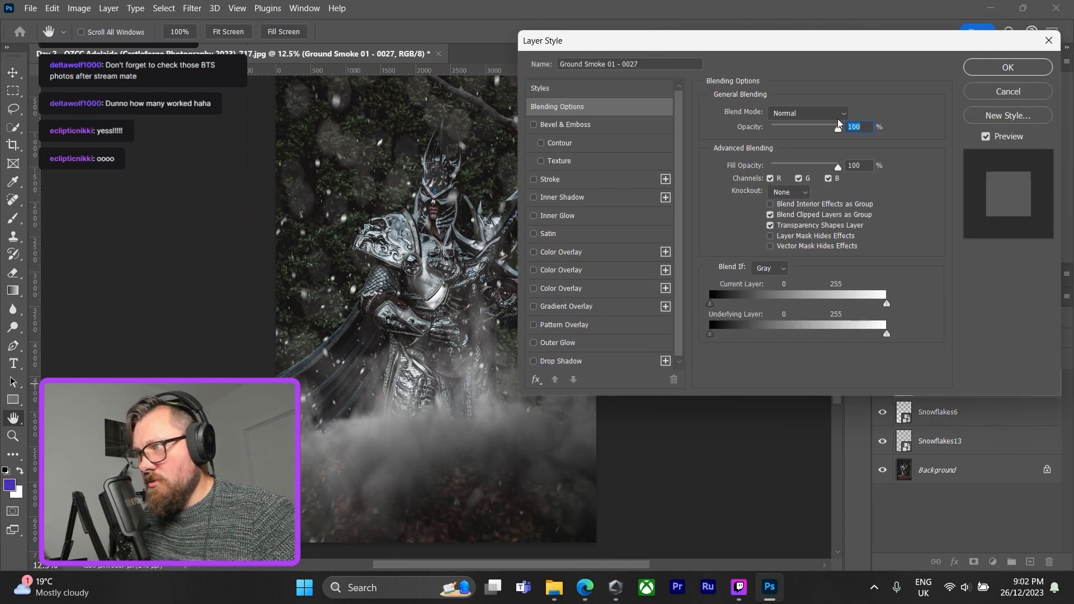
click(844, 114)
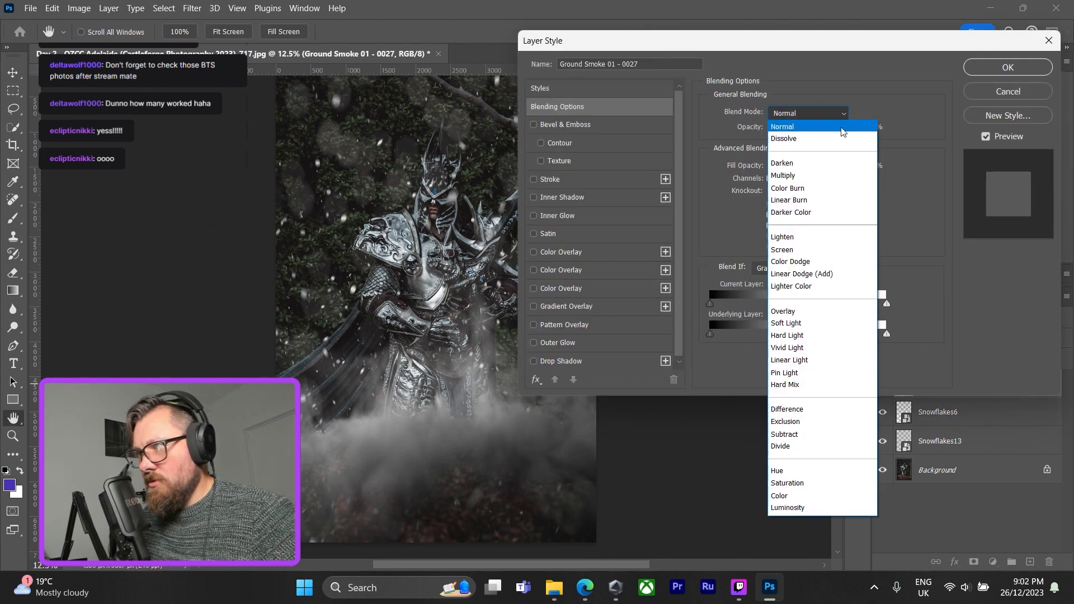
click(828, 238)
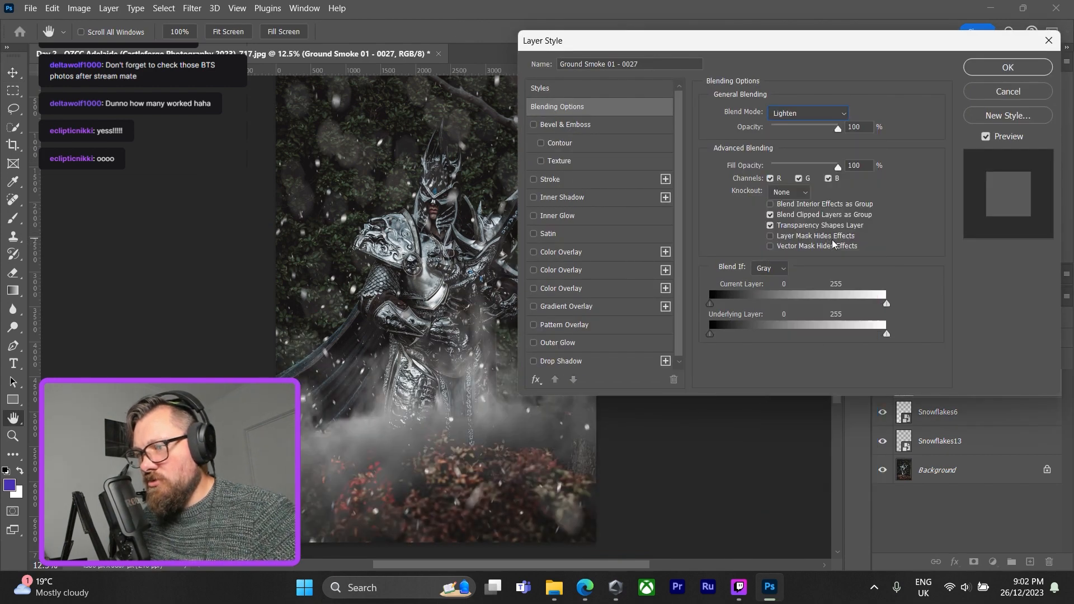
click(1001, 67)
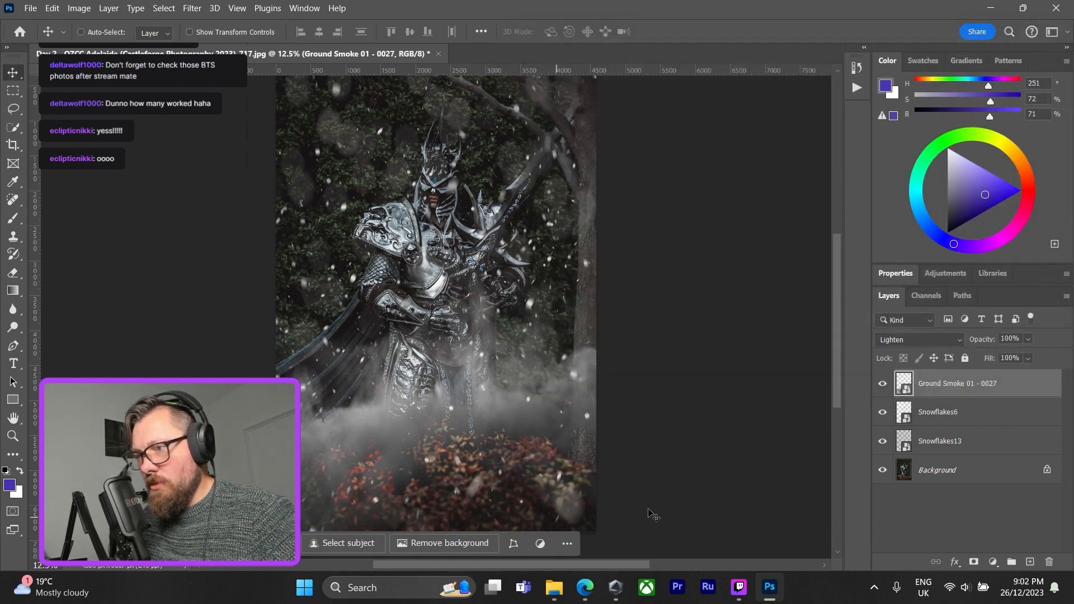
Shift the Ground Smoke 01 - 0027 overlay towards the right side of the photo, keeping its size, and commit the transform.
key(ctrl+t)
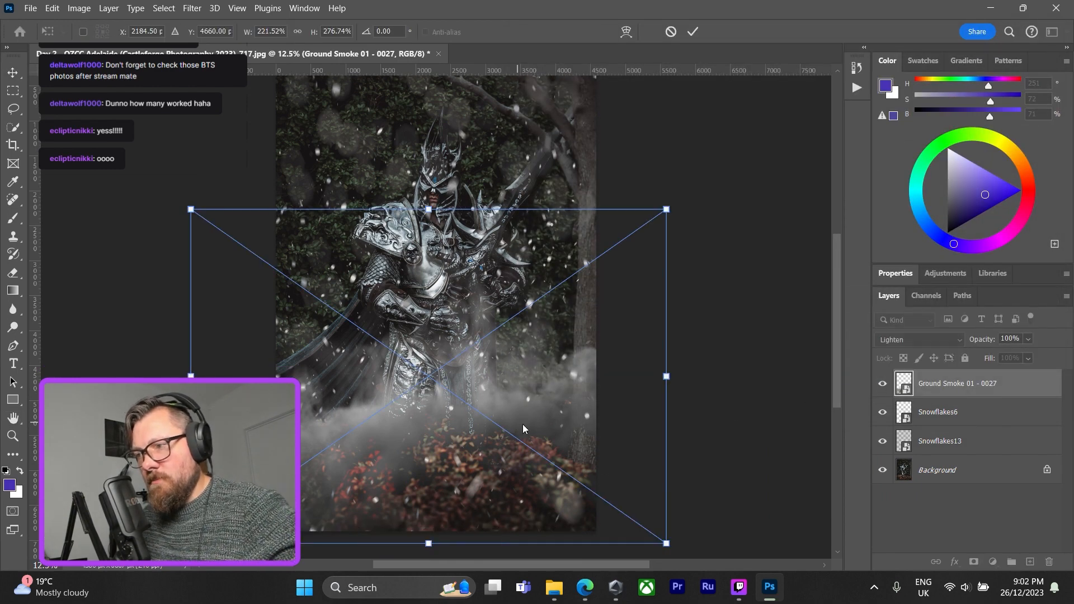
drag(523, 429, 570, 426)
click(482, 539)
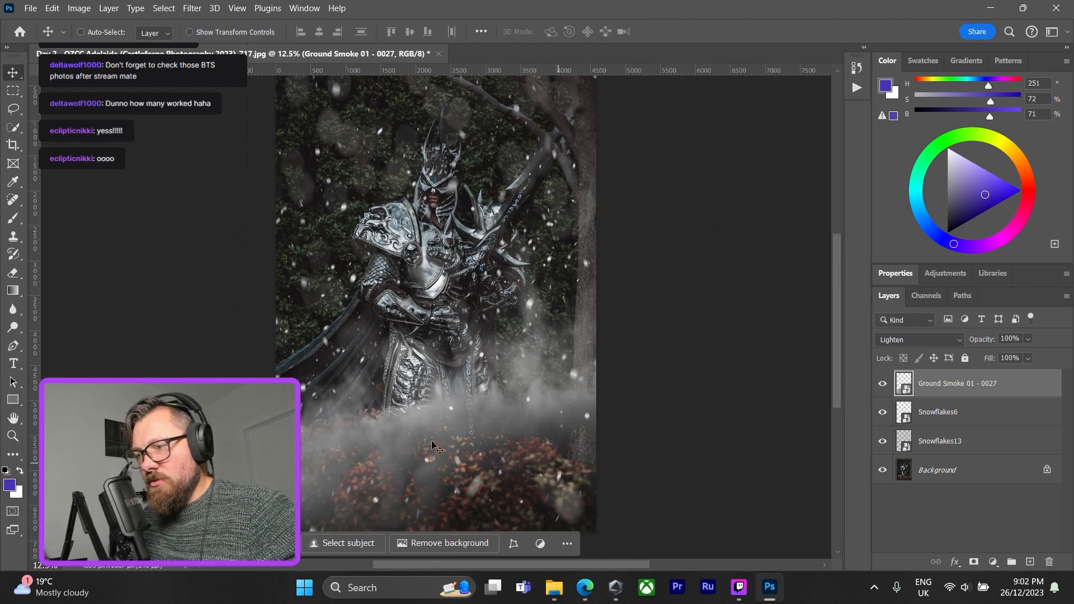
Switch to File Explorer and place the Ground Smoke 01 - 0019 overlay onto the photo in Photoshop.
mouse_move(553, 587)
click(572, 521)
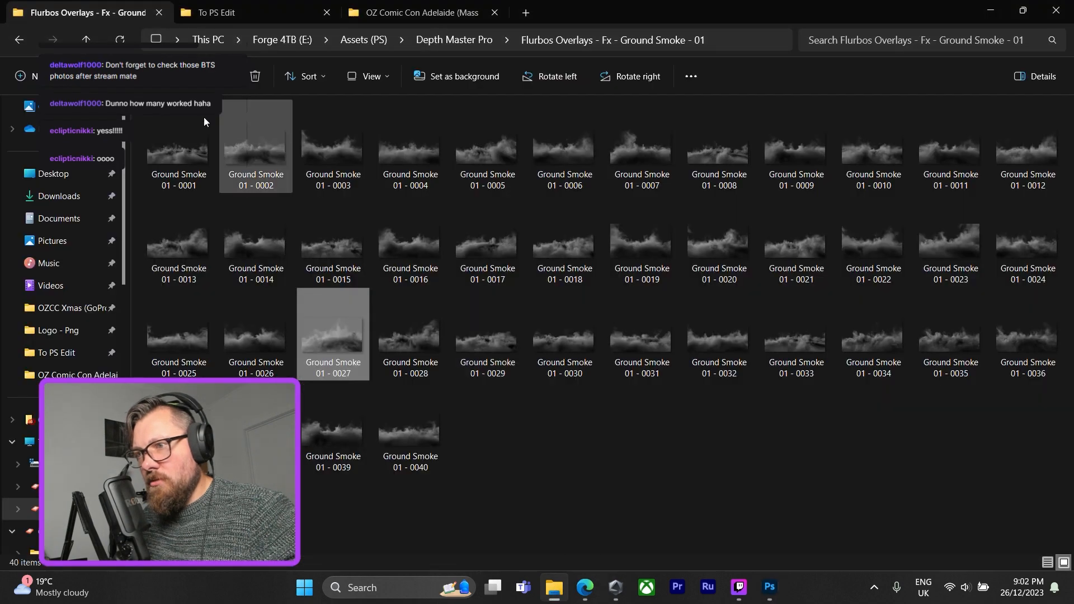
click(639, 245)
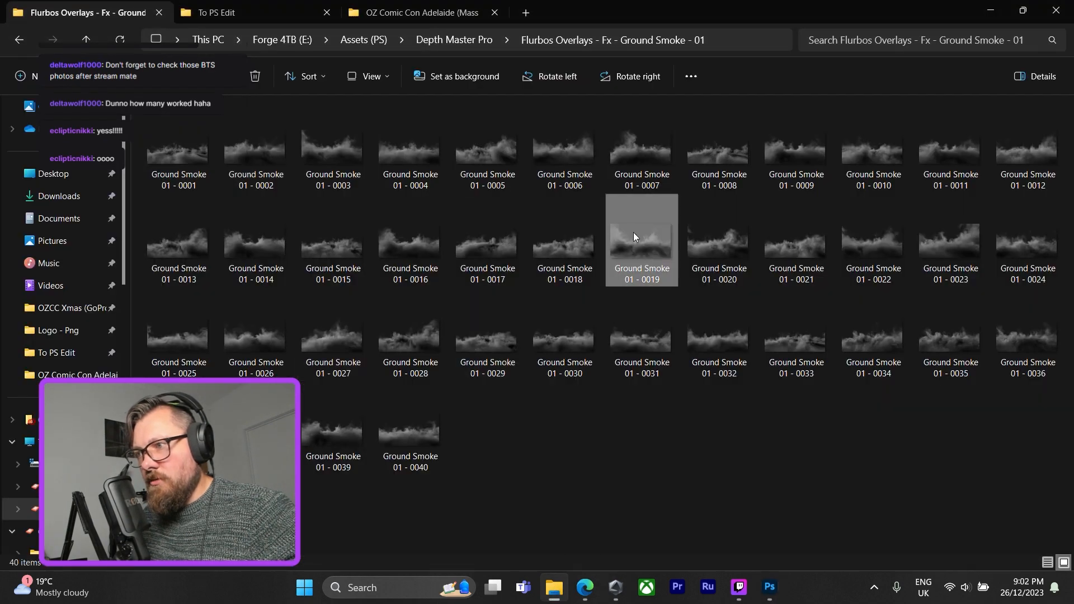
mouse_move(772, 590)
drag(772, 586, 501, 452)
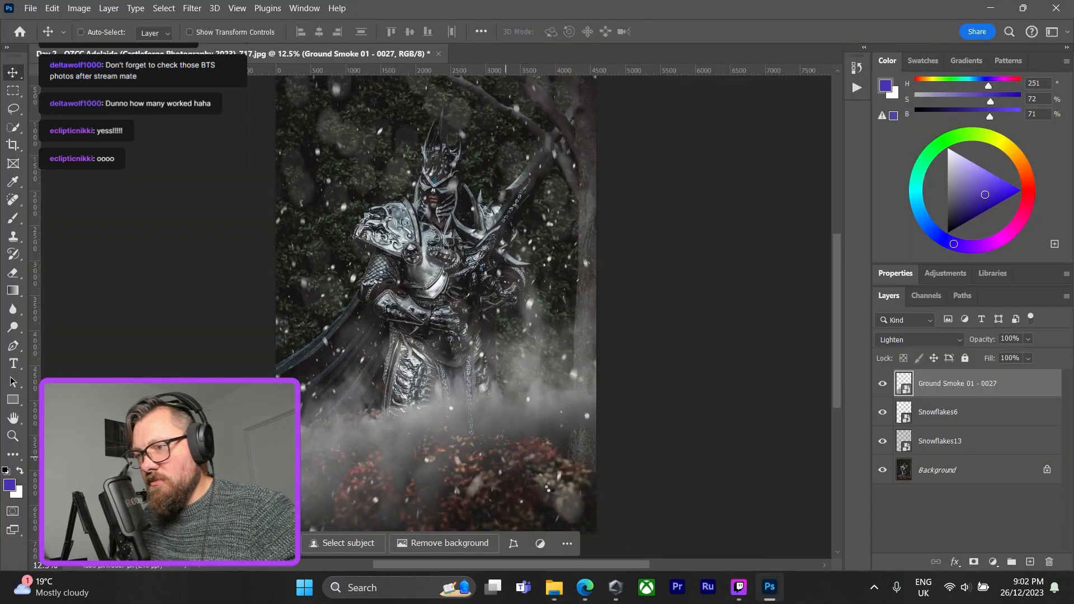
Scale Ground Smoke 01 - 0019 to about 170% wide and 173.1% high across the photo's bottom, overlapping its edges, and commit it.
drag(457, 288, 356, 454)
drag(490, 410, 620, 334)
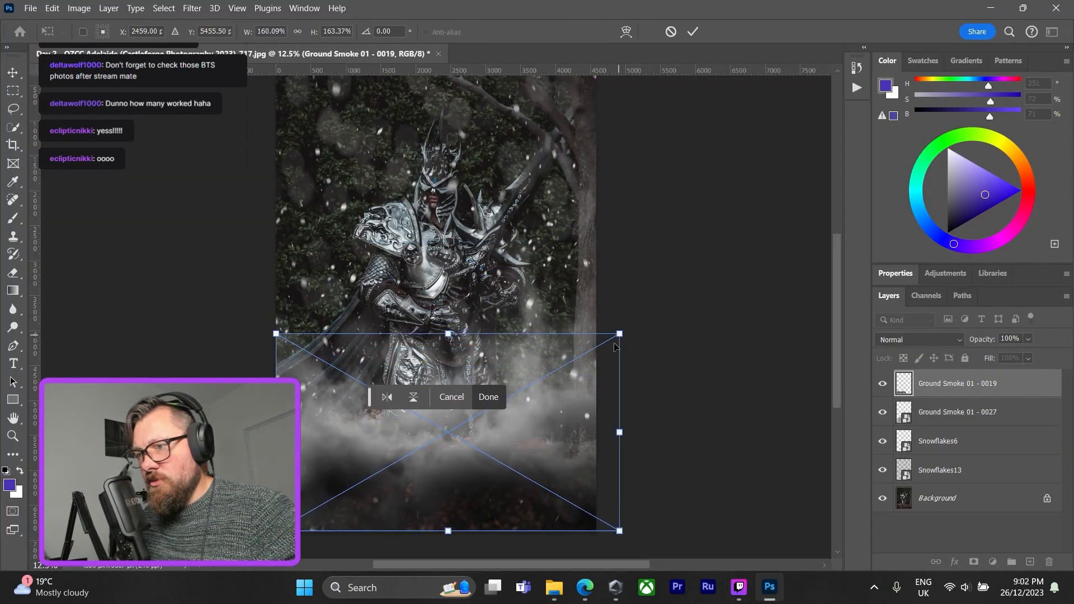
drag(569, 455, 568, 451)
drag(448, 547, 447, 558)
mouse_move(631, 436)
mouse_down()
mouse_move(657, 442)
mouse_move(641, 442)
mouse_up()
drag(551, 453, 538, 450)
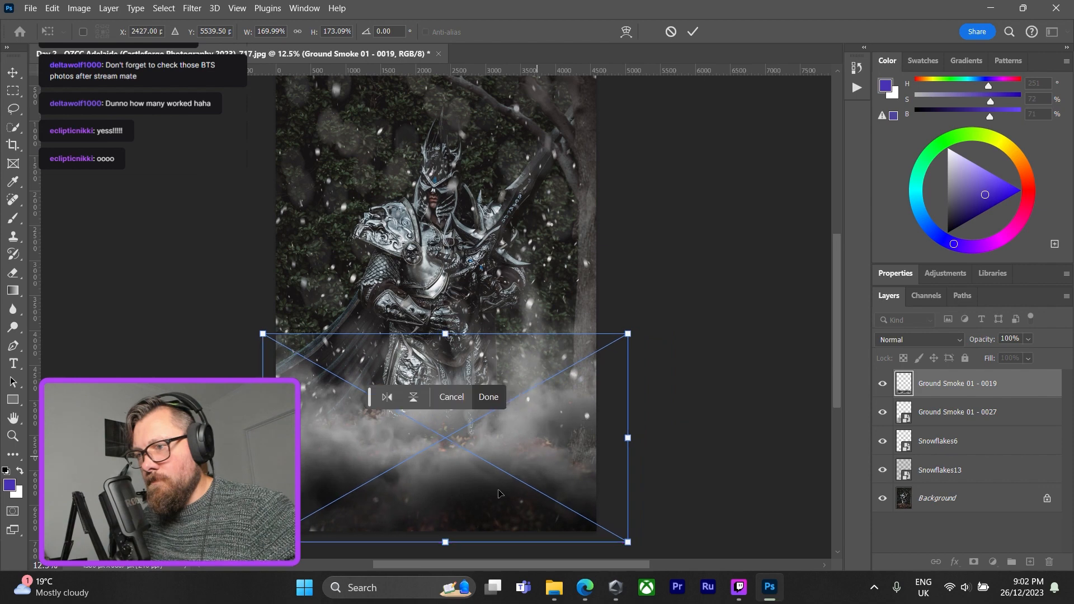
key(Return)
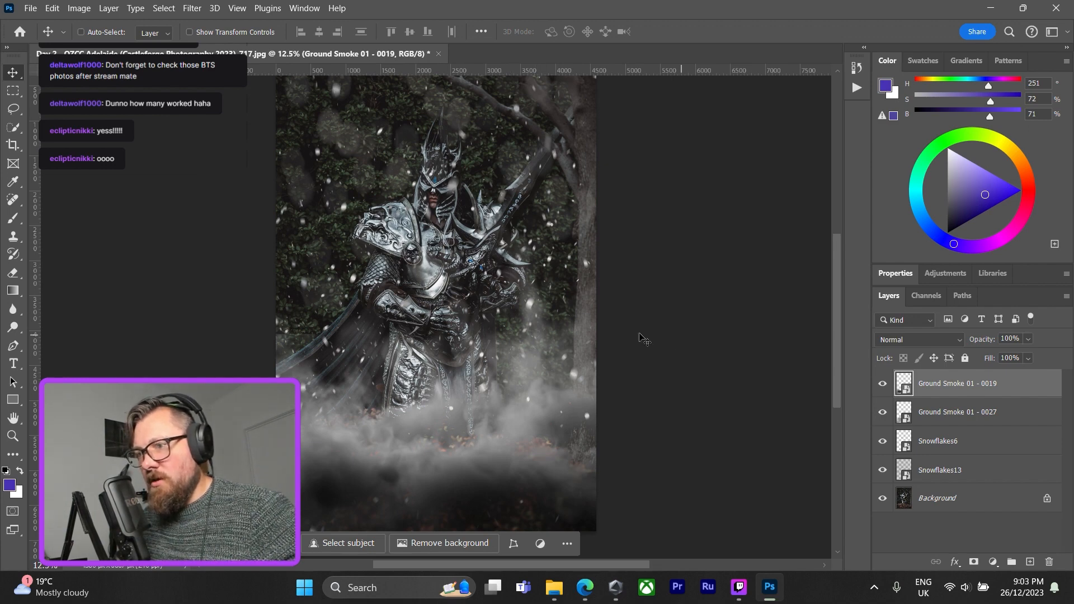
Switch to File Explorer, open the Lens Flares 02 folder, place Lens Flares 02 - 0009 onto the photo in Photoshop, and commit it.
scroll(715, 386, up, 1)
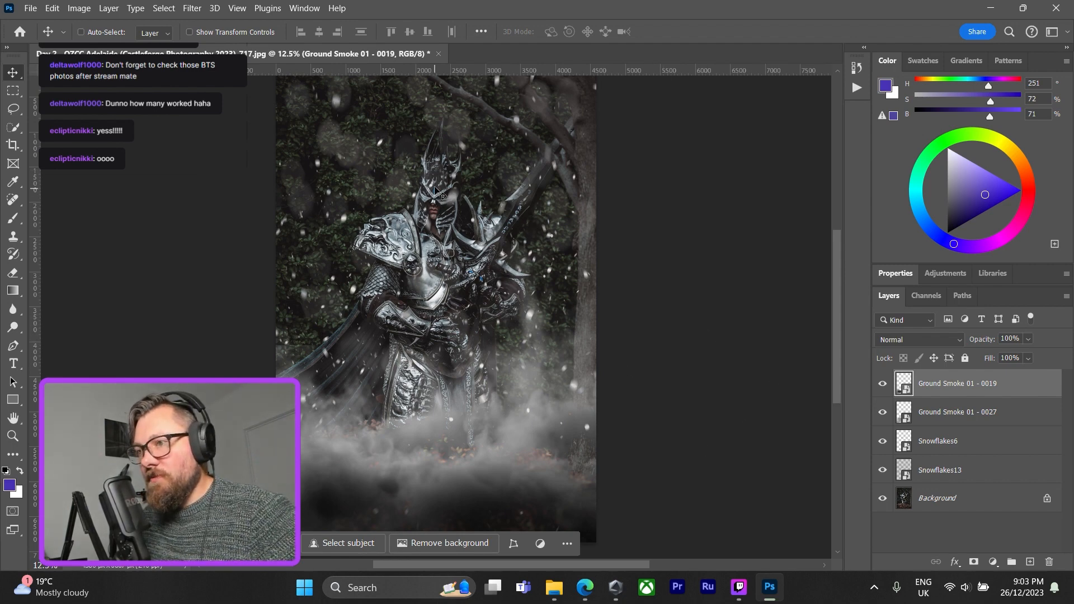
mouse_move(553, 588)
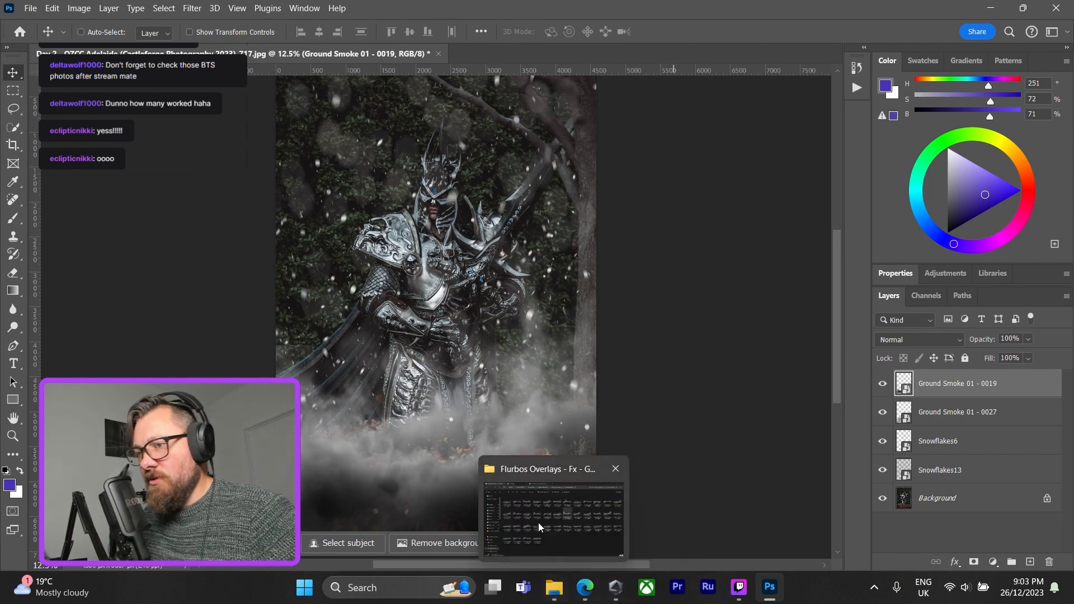
click(538, 523)
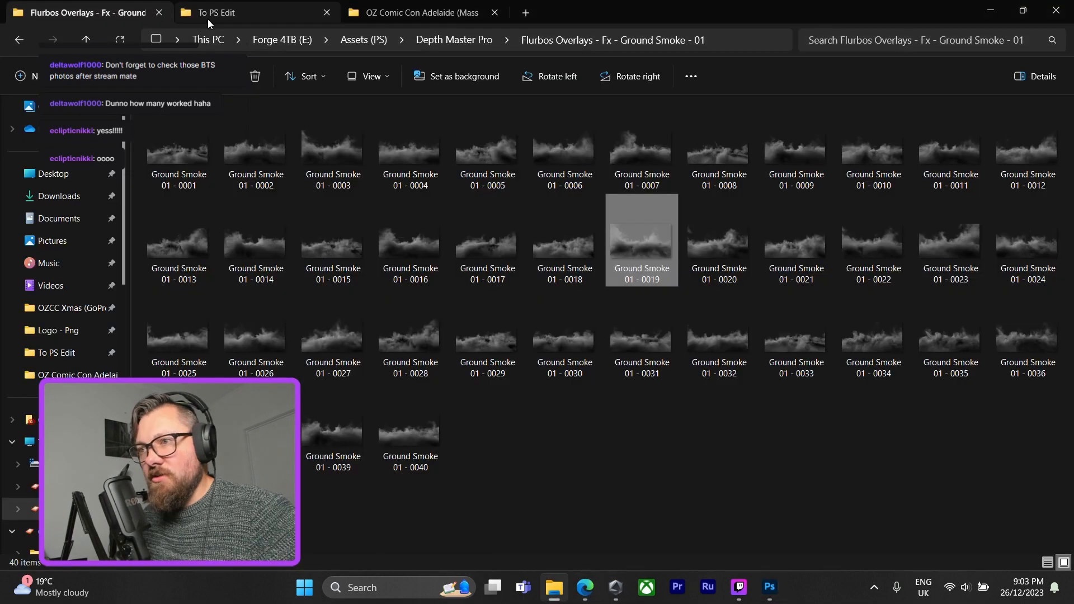
click(19, 41)
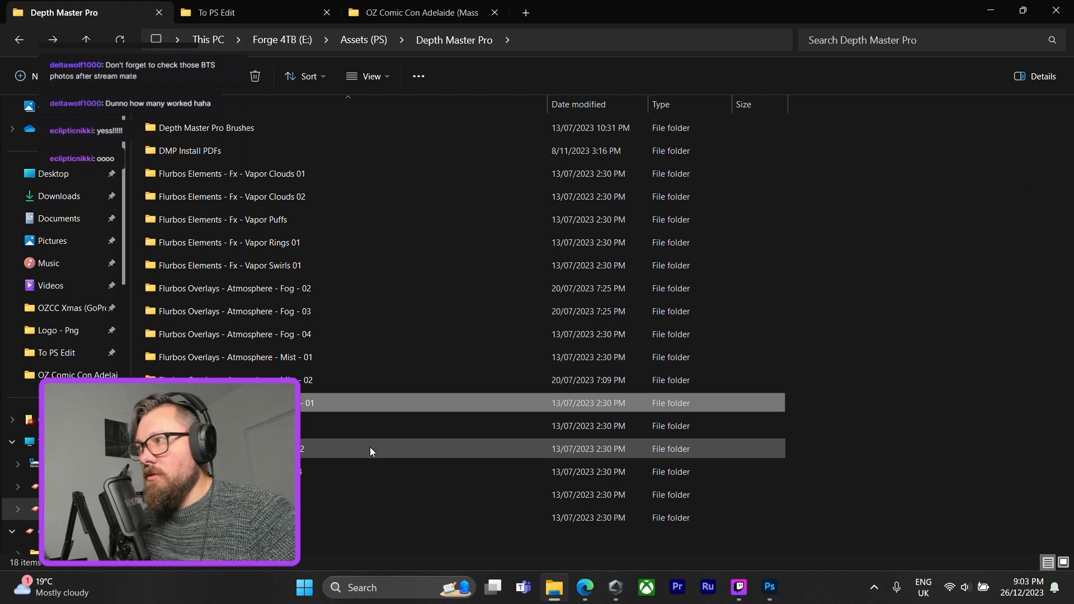
double_click(370, 449)
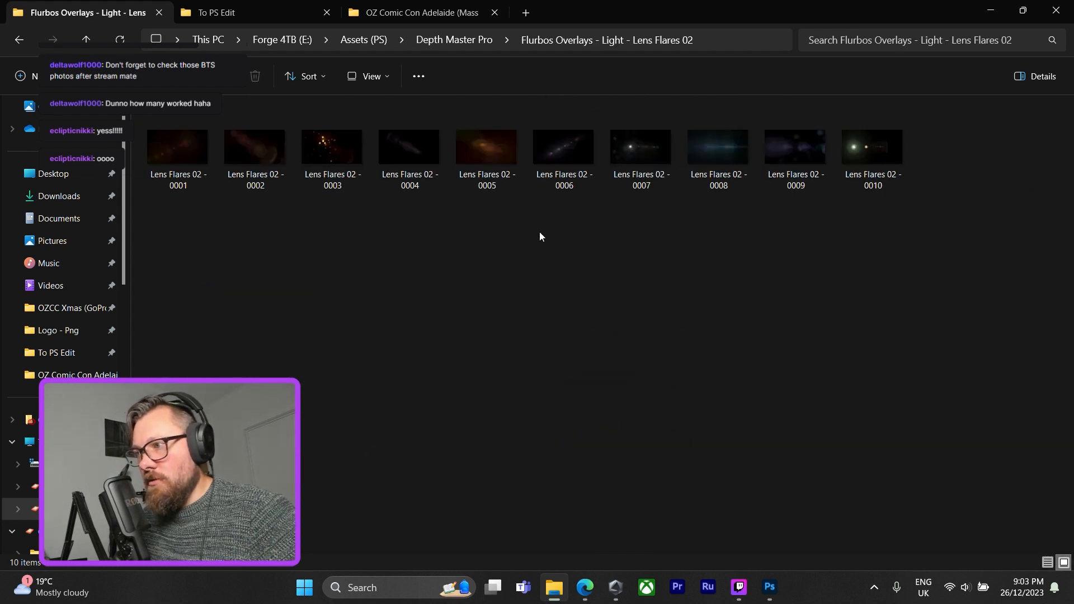
click(804, 179)
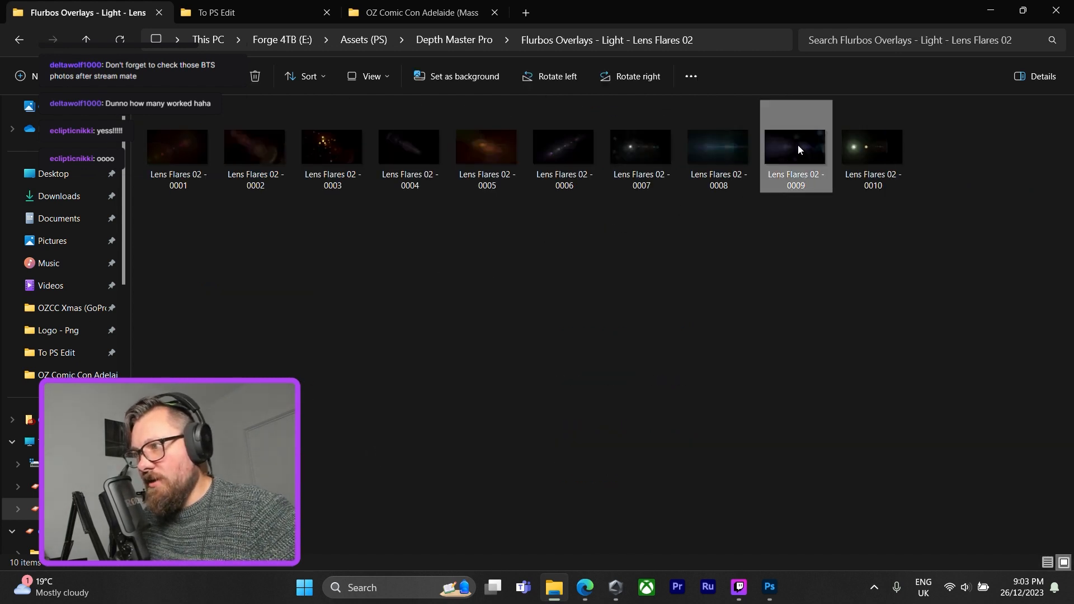
drag(797, 144, 452, 281)
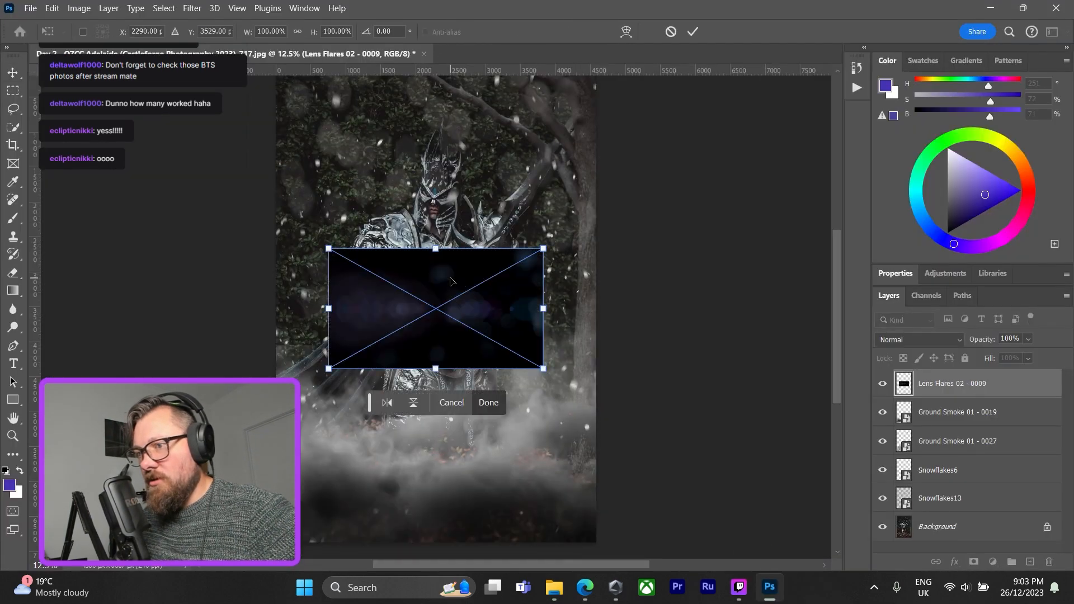
click(492, 406)
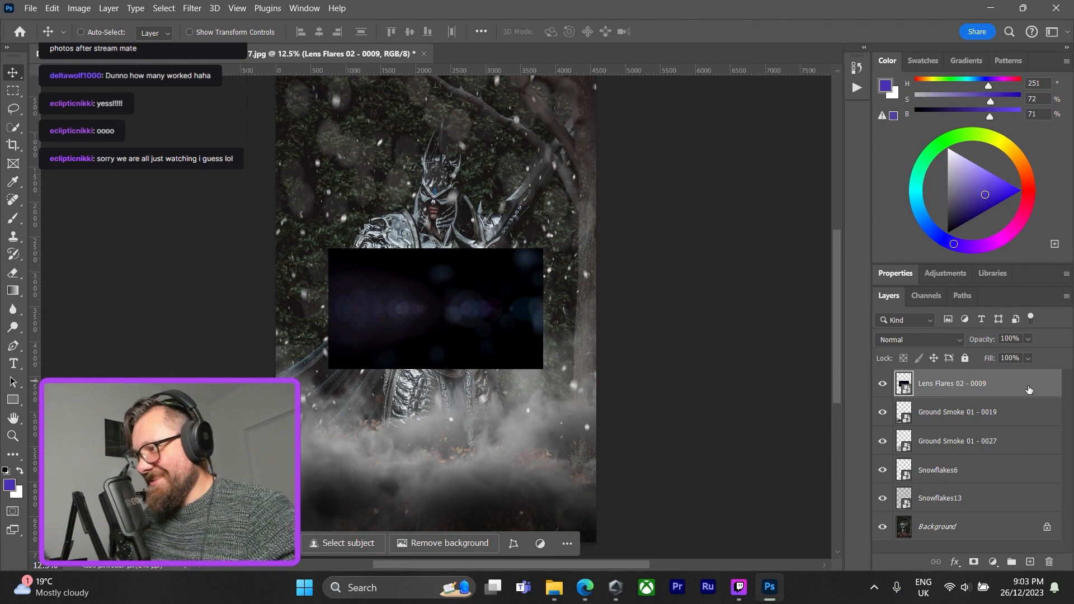
Rotate the Lens Flares 02 - 0009 layer to 90° and bring the full layer list back into view.
click(895, 274)
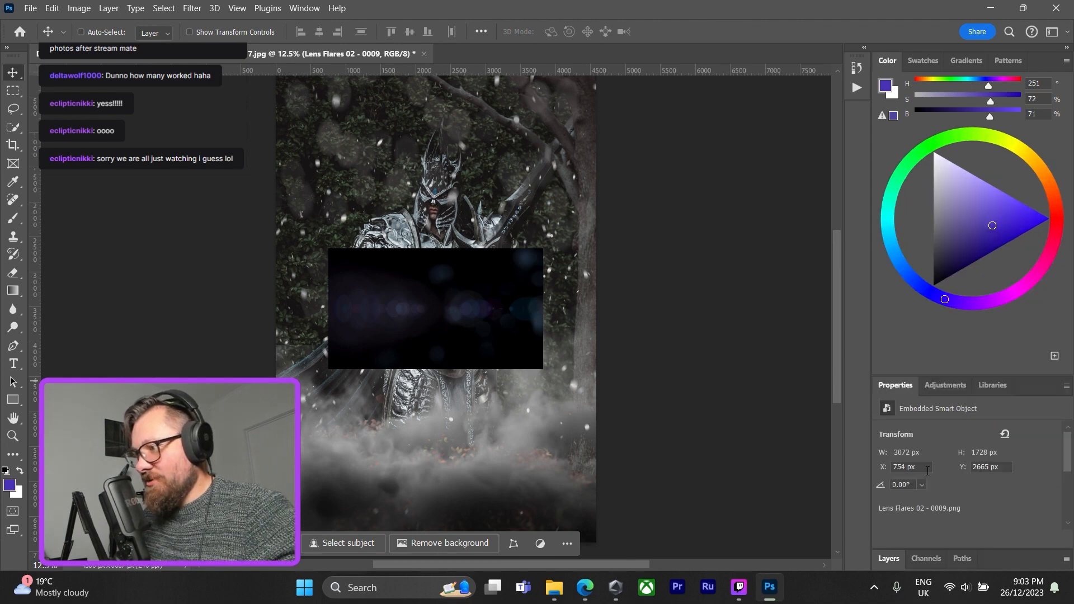
click(922, 485)
click(913, 444)
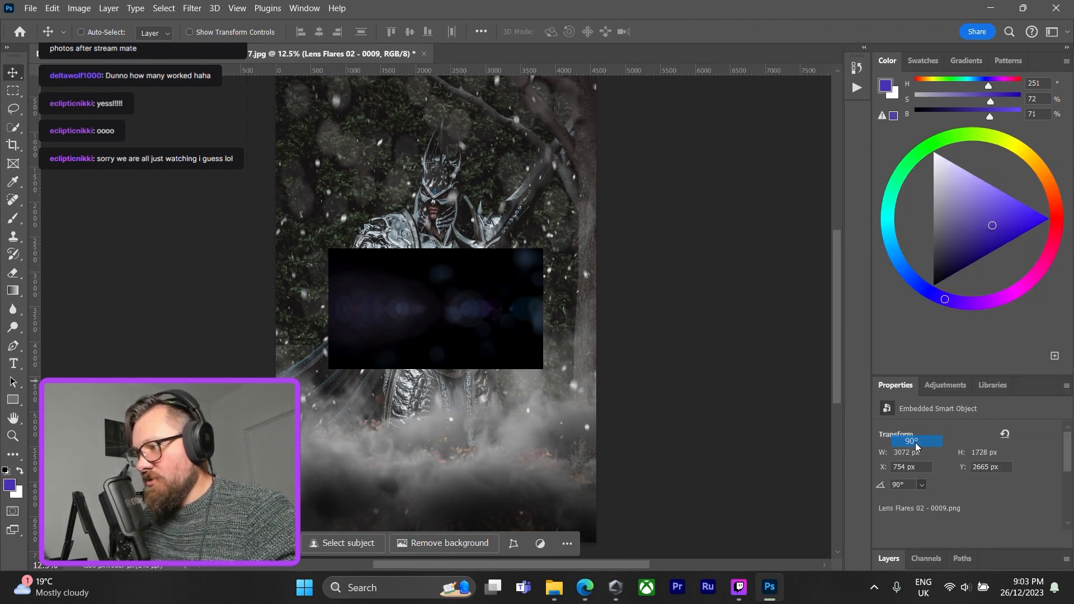
click(888, 560)
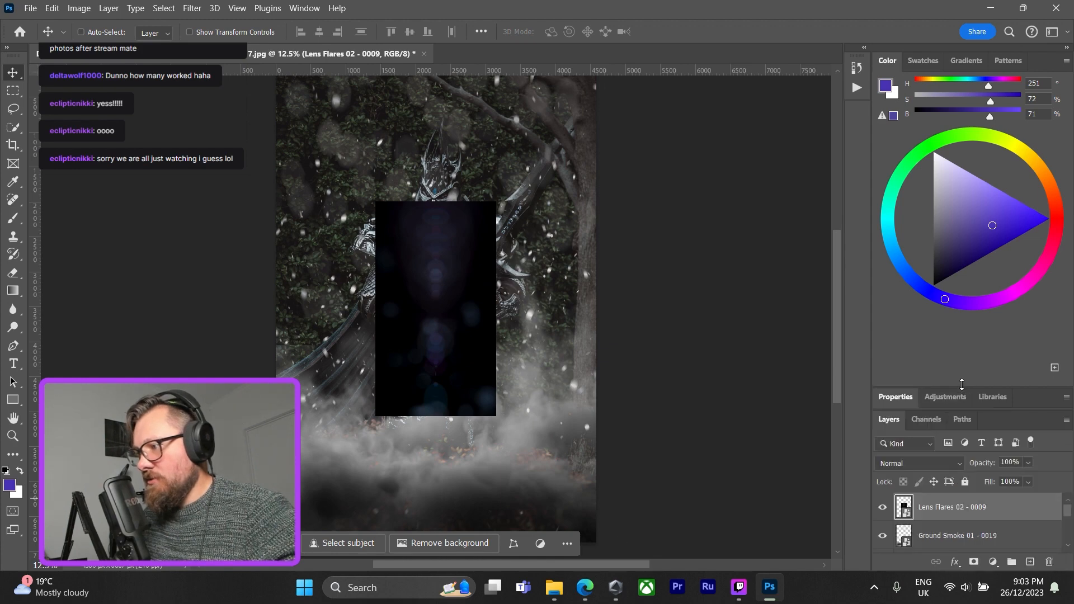
drag(962, 387, 961, 276)
Scale Lens Flares 02 - 0009 to fill the whole photo, about 223.5% wide and 265.1% high, and commit it.
key(ctrl+t)
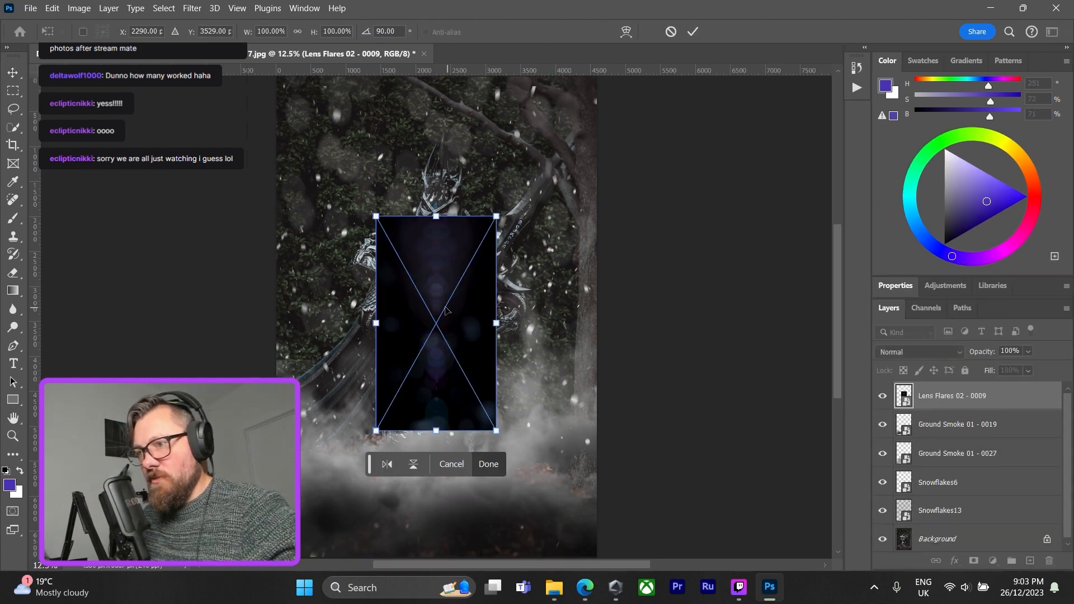
drag(487, 411, 596, 556)
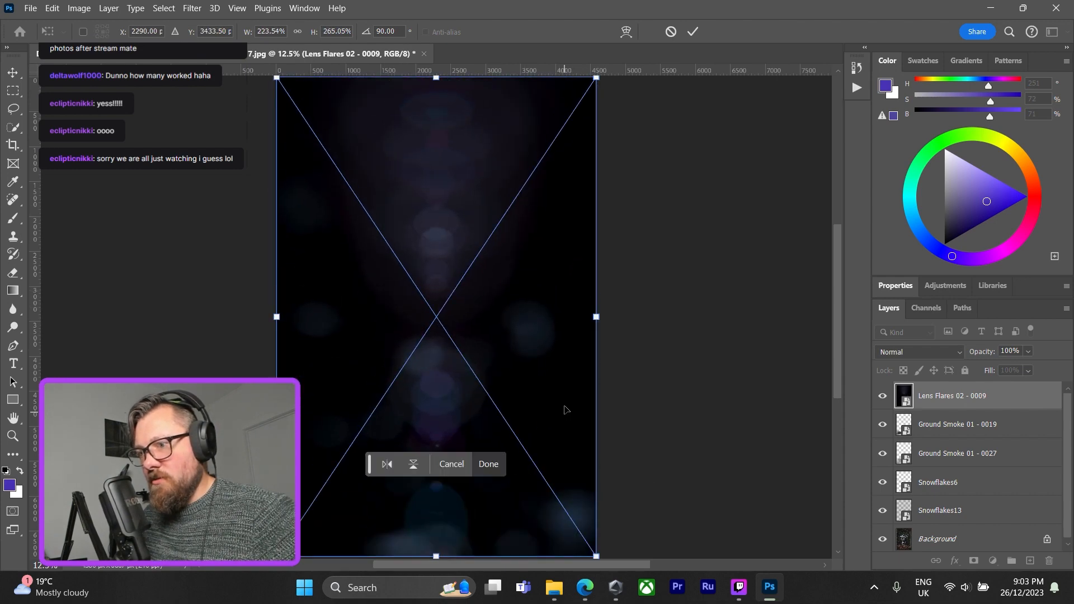
click(488, 464)
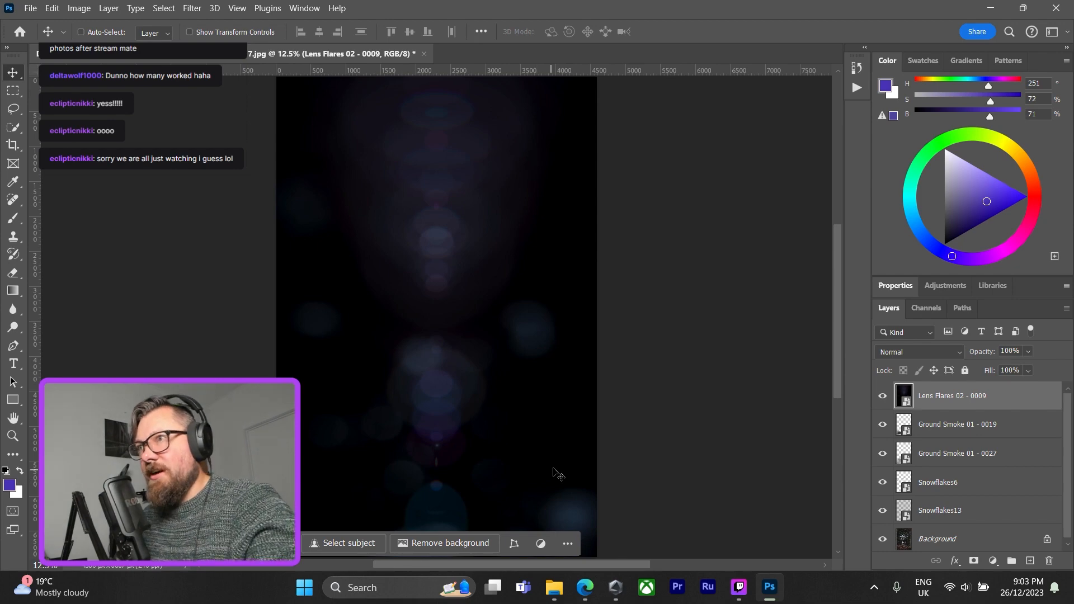
Set the blend mode of the Lens Flares 02 - 0009 layer to Screen in its blending options.
double_click(1028, 395)
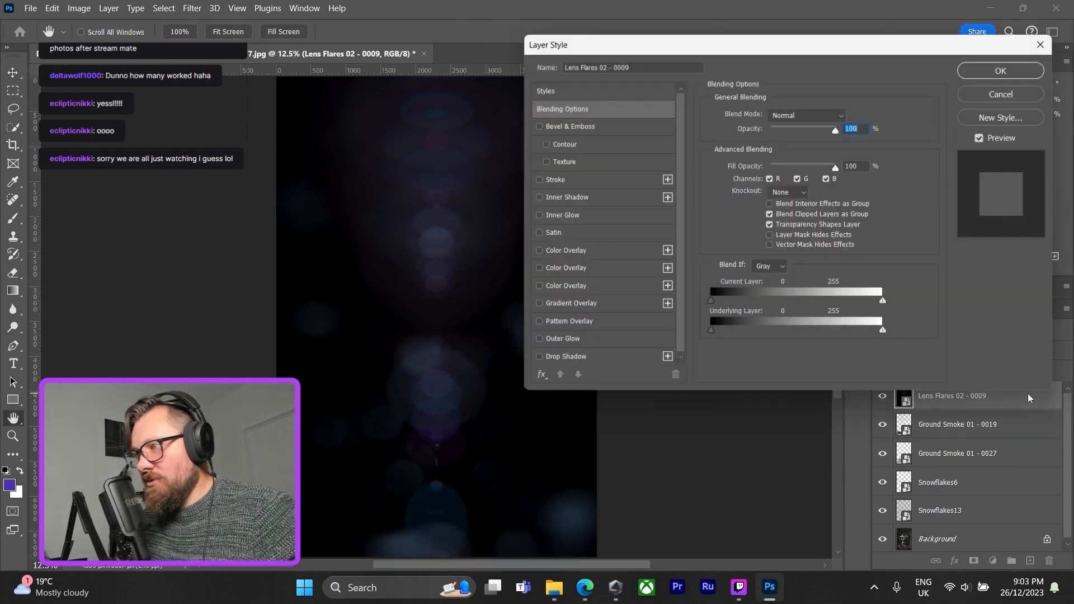
click(843, 117)
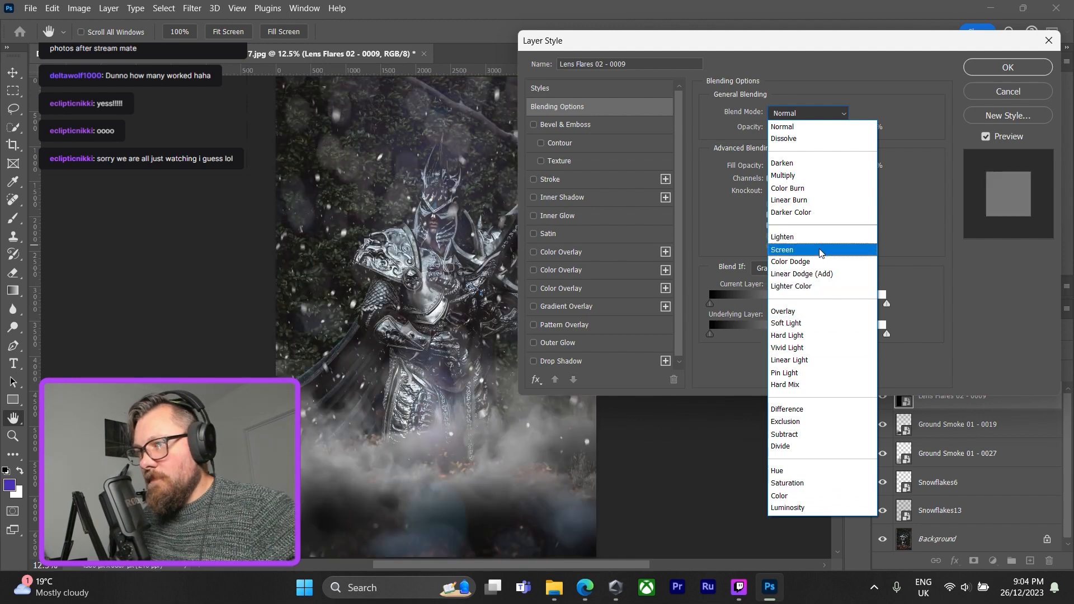
click(824, 252)
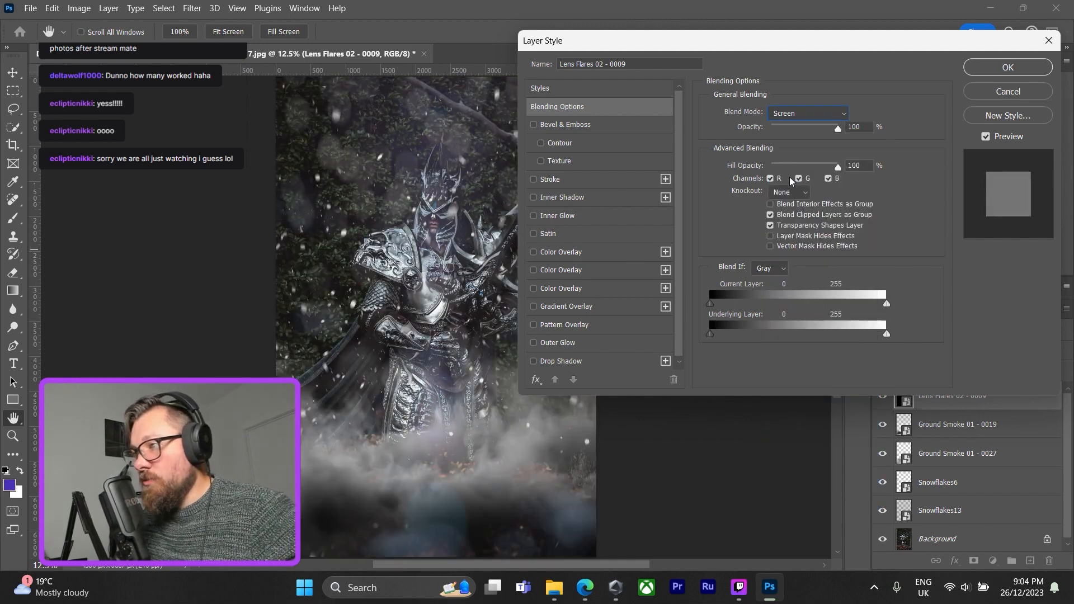
Compare the colour channels in the lens flare's advanced blending, exclude only the red channel, and apply the layer style.
click(770, 179)
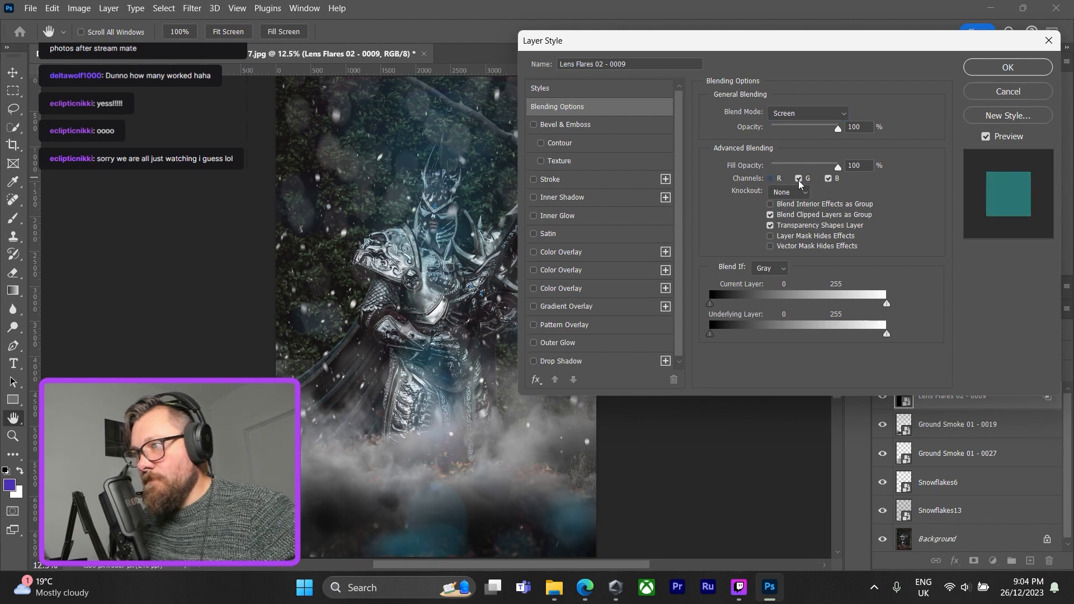
click(800, 179)
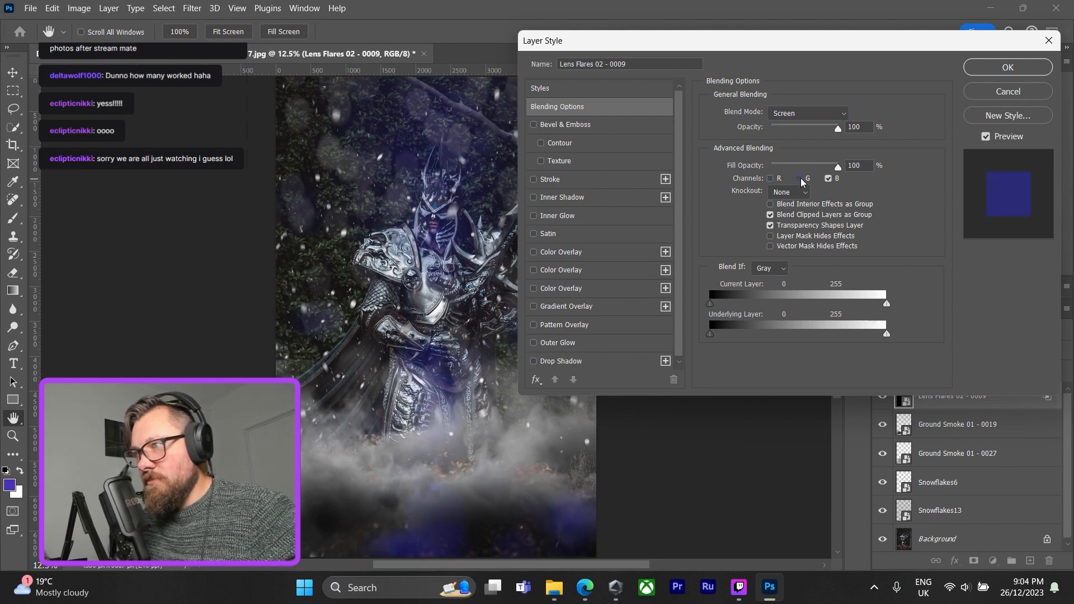
click(800, 179)
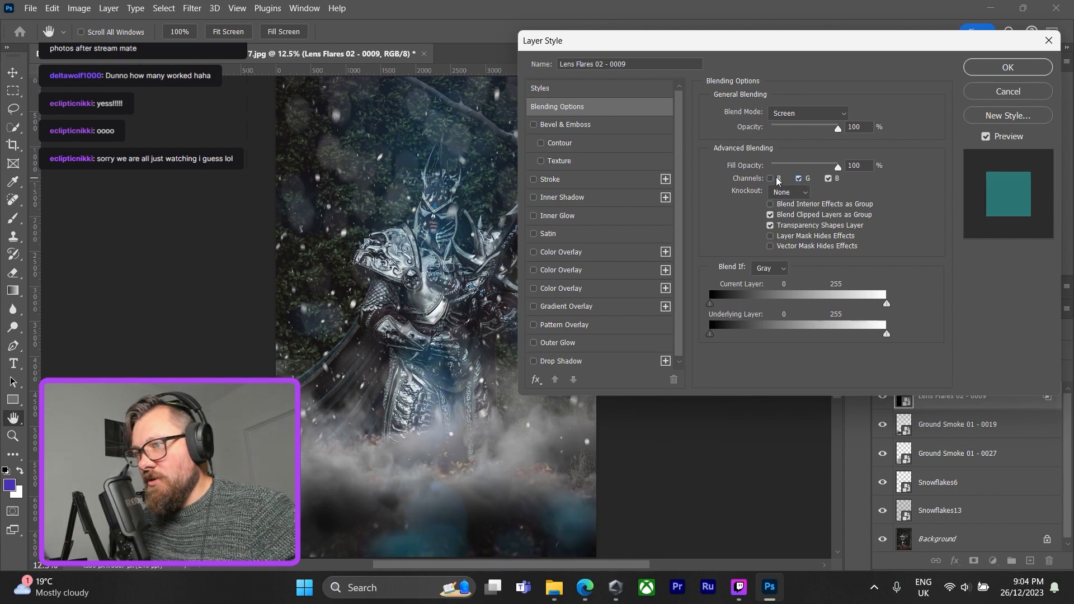
click(770, 179)
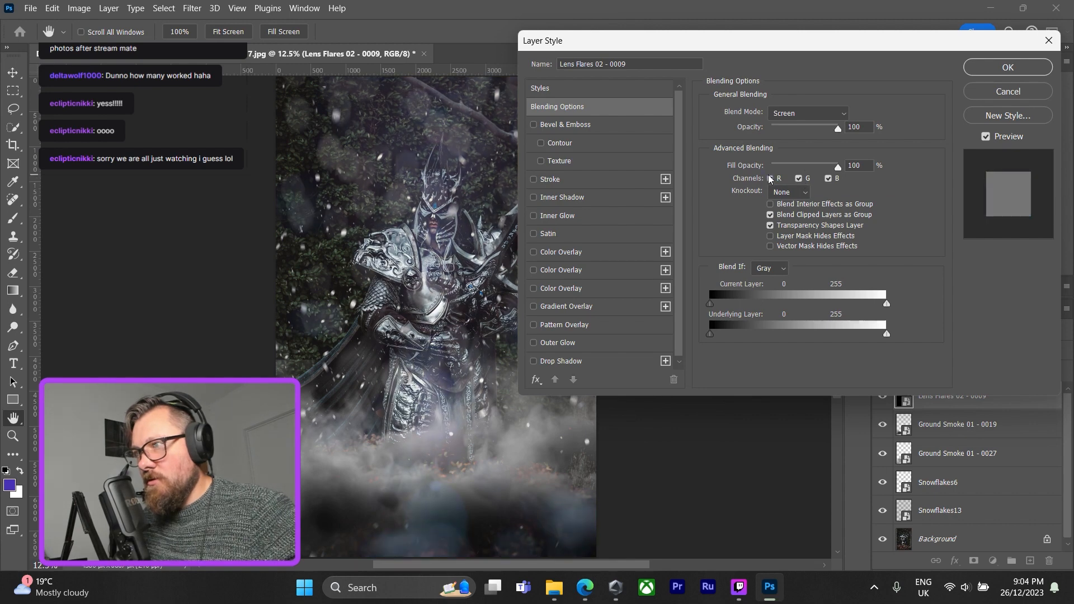
click(770, 179)
click(771, 179)
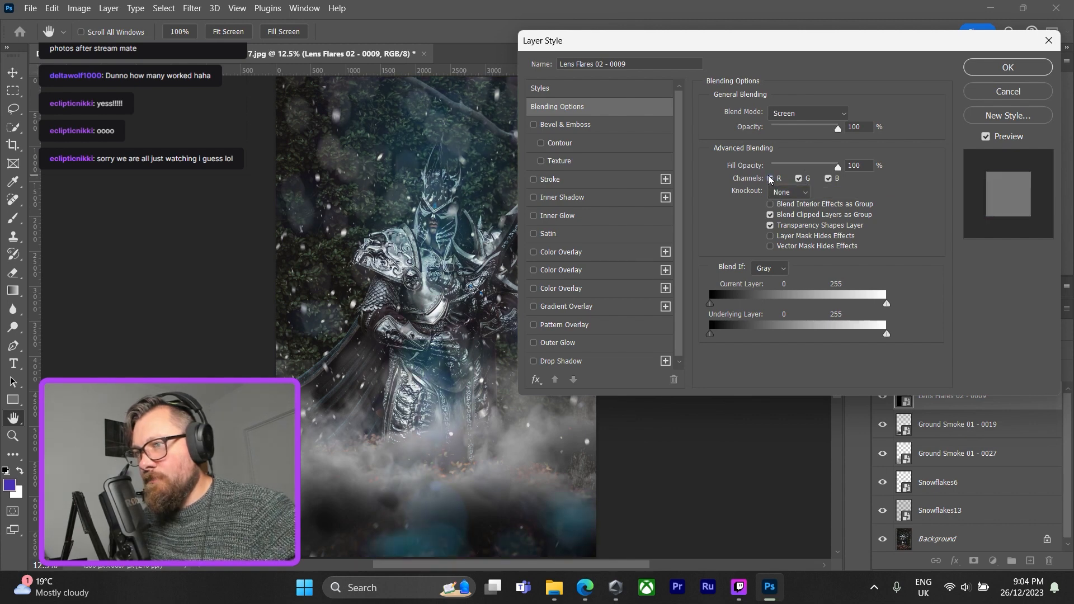
click(770, 179)
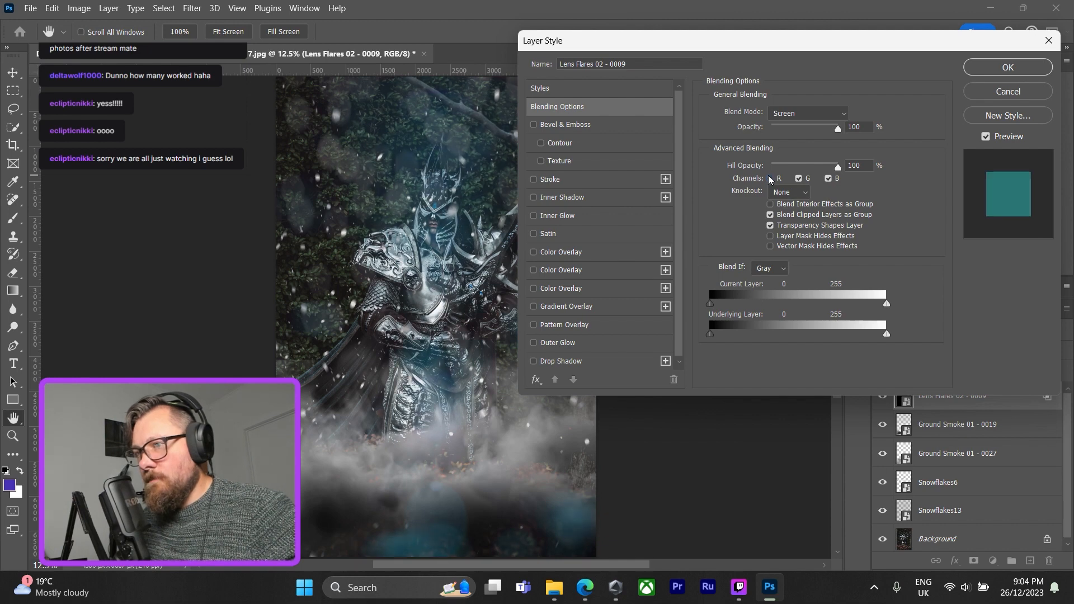
click(770, 179)
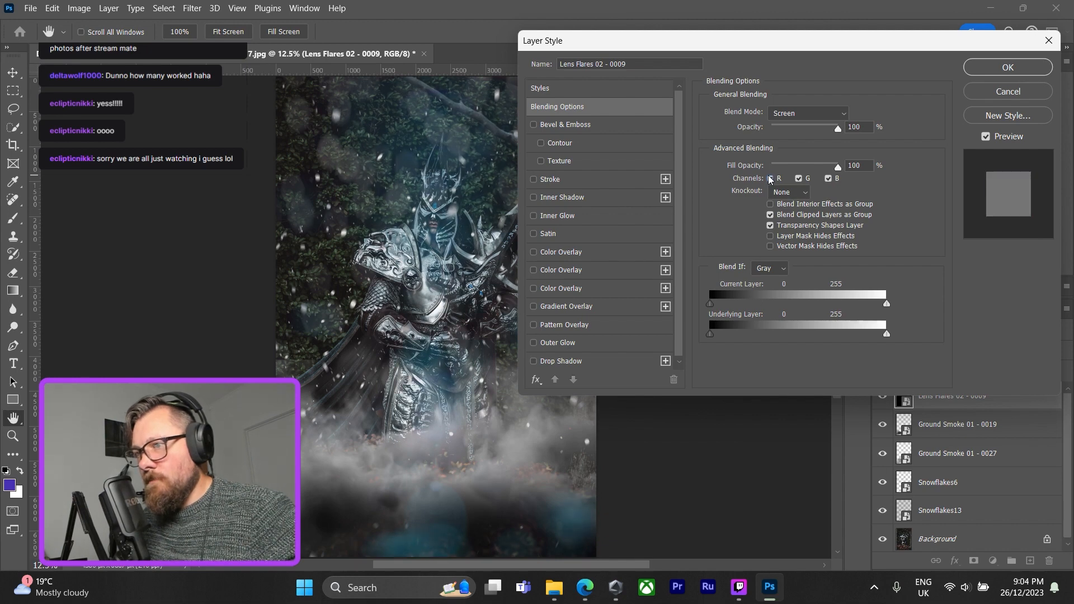
click(770, 179)
key(Return)
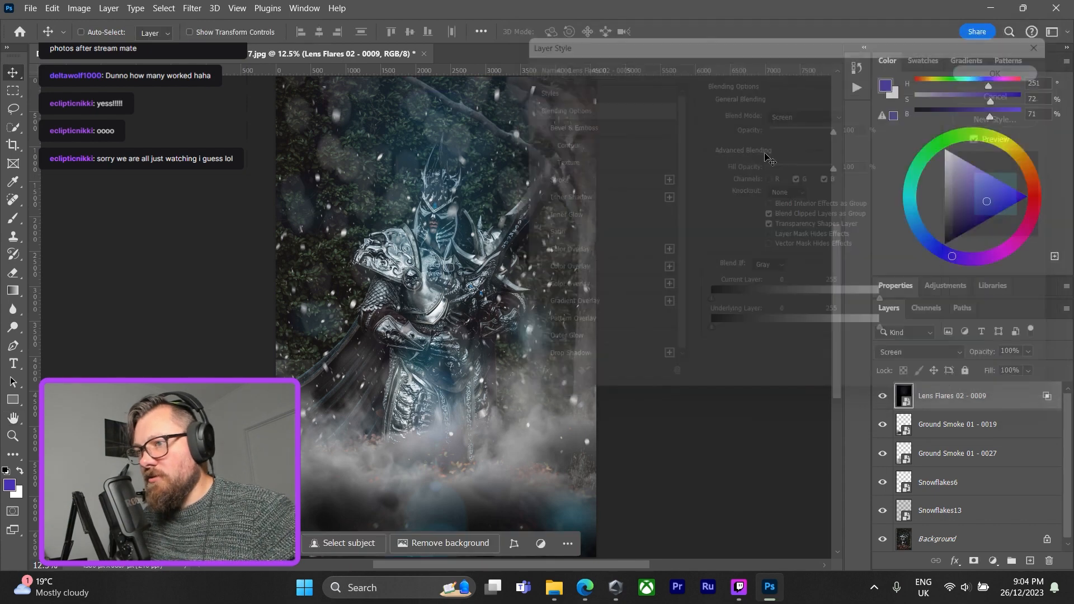
Flip the lens flare vertically and stretch its height scale to about 328%, aligning one side with the photo's right edge and overlapping the left.
key(ctrl+t)
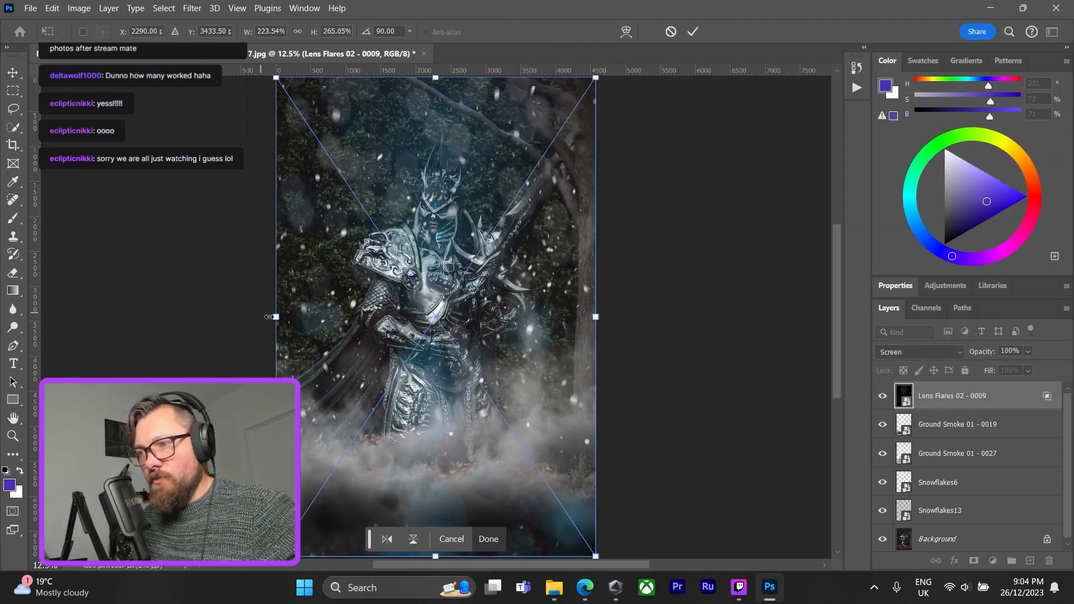
drag(269, 316, 223, 316)
drag(403, 358, 459, 348)
click(413, 539)
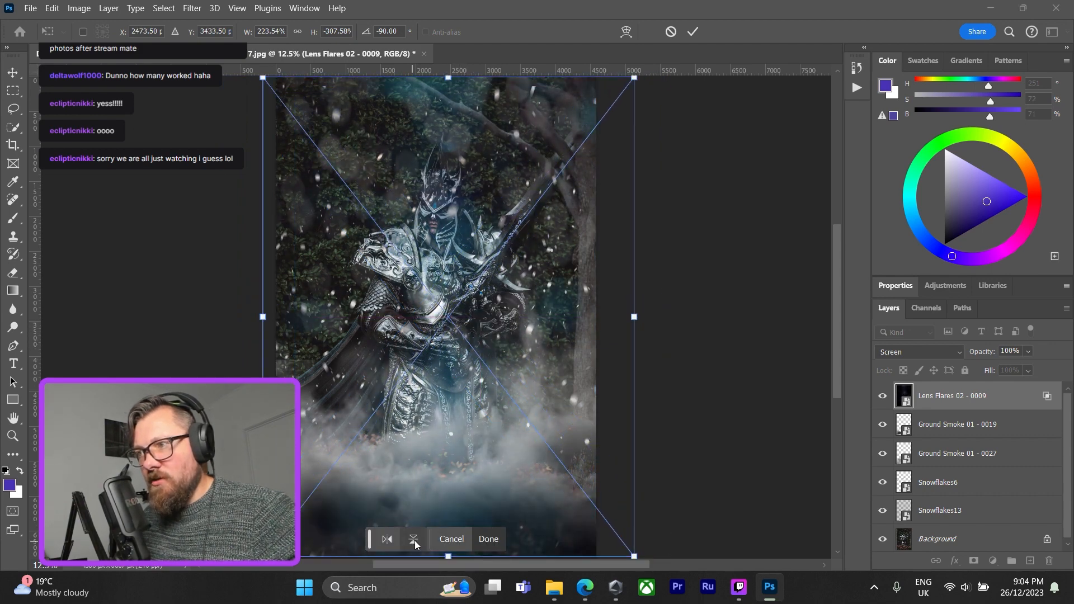
drag(464, 435, 391, 431)
drag(564, 317, 596, 318)
mouse_move(193, 317)
mouse_down()
mouse_move(237, 319)
mouse_move(199, 316)
mouse_up()
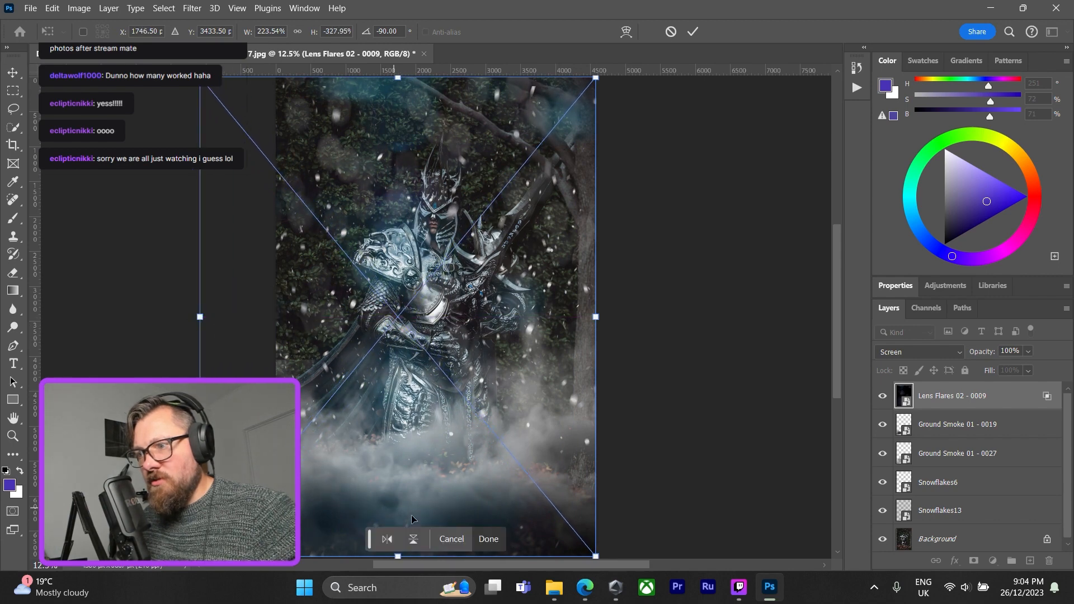
Compare the lens flare with and without a horizontal flip, restore the unflipped orientation, and commit the transform.
click(394, 541)
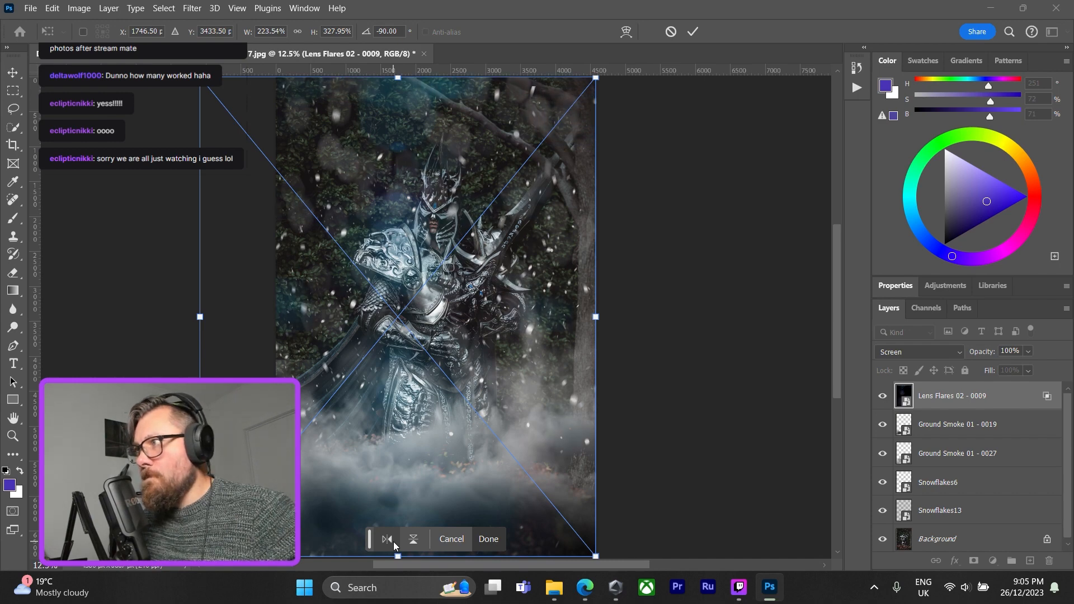
click(394, 541)
click(393, 542)
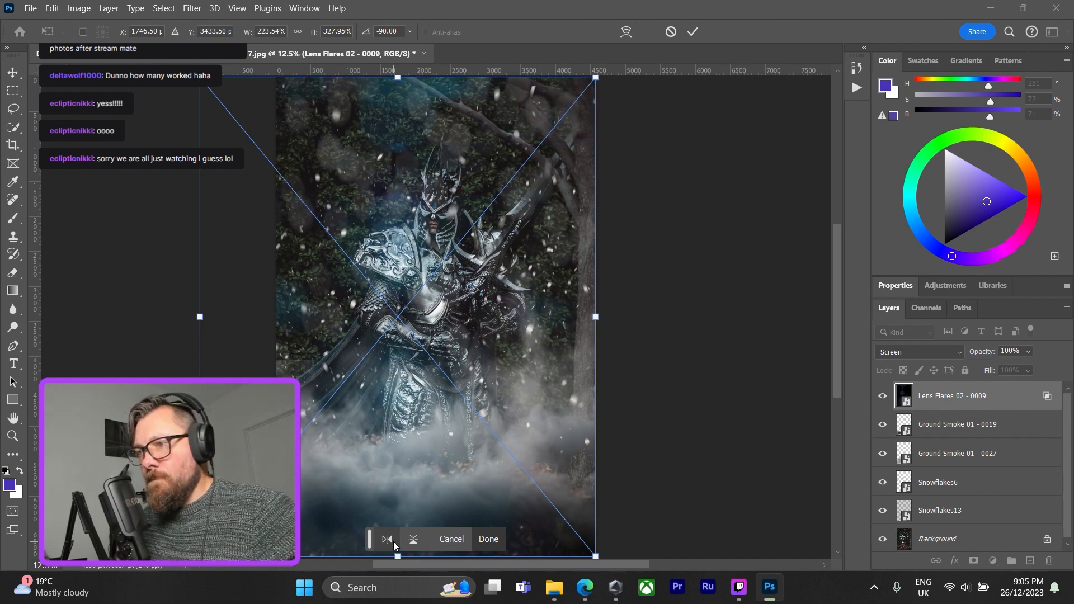
click(394, 541)
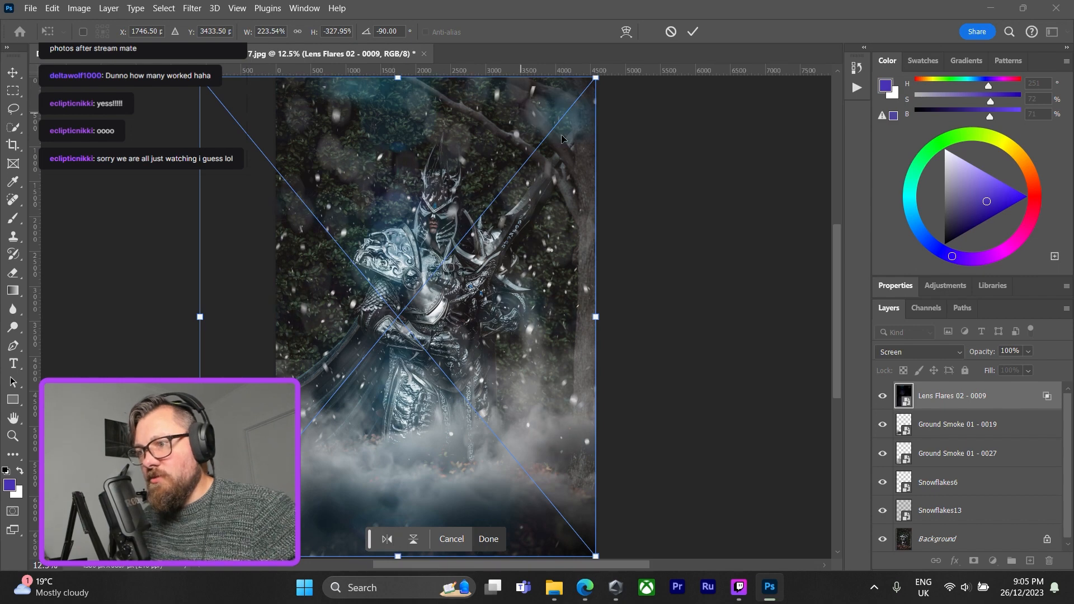
click(487, 539)
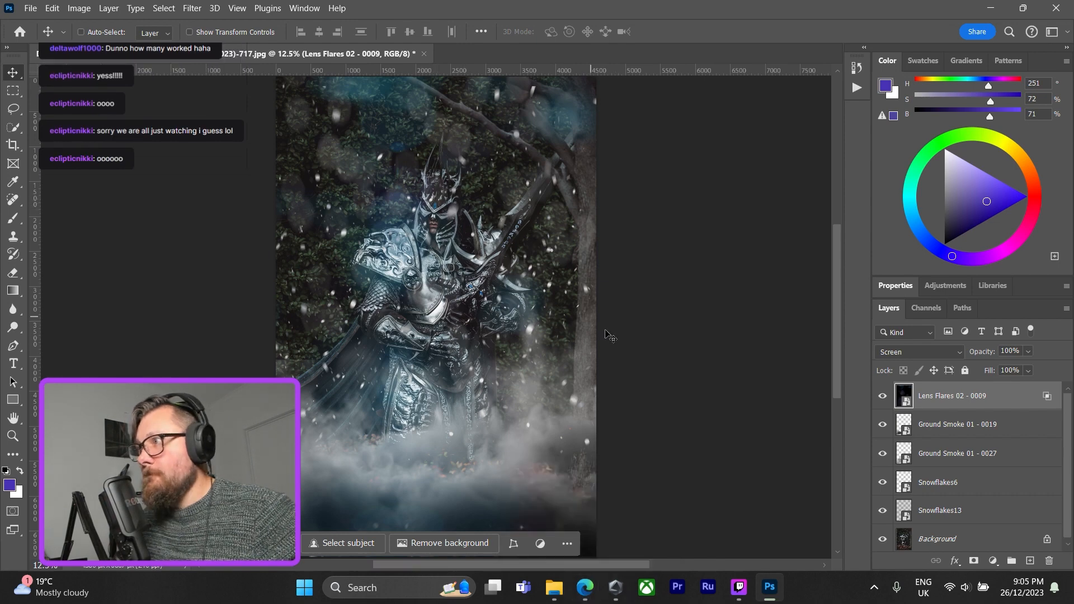
Crop the image to 4 : 5 (8 : 10), keeping the photo's top, cutting off the lower smoke and slightly trimming the sides.
click(18, 148)
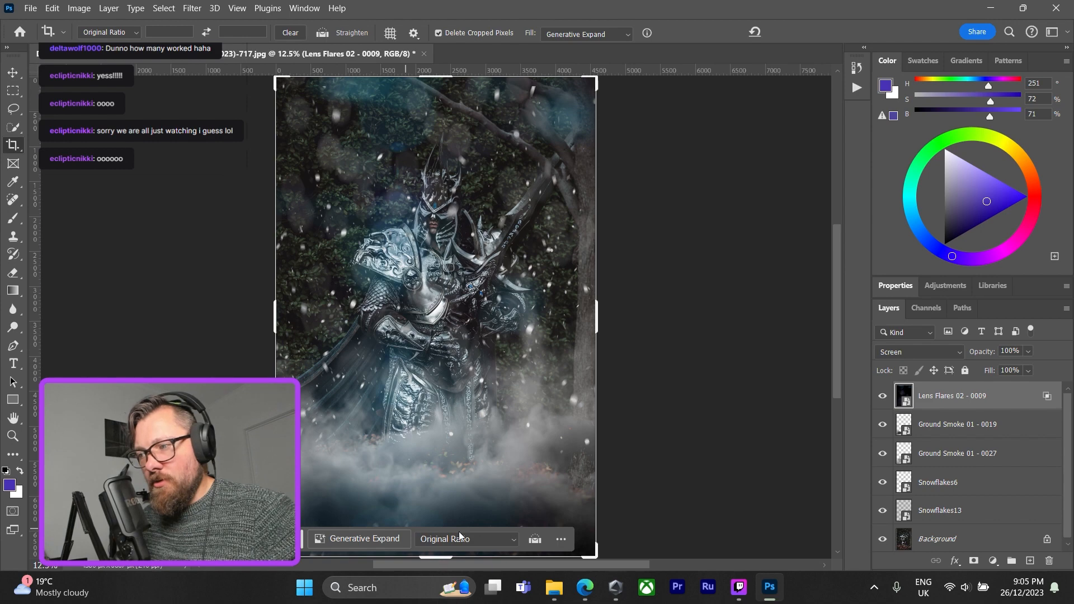
click(494, 541)
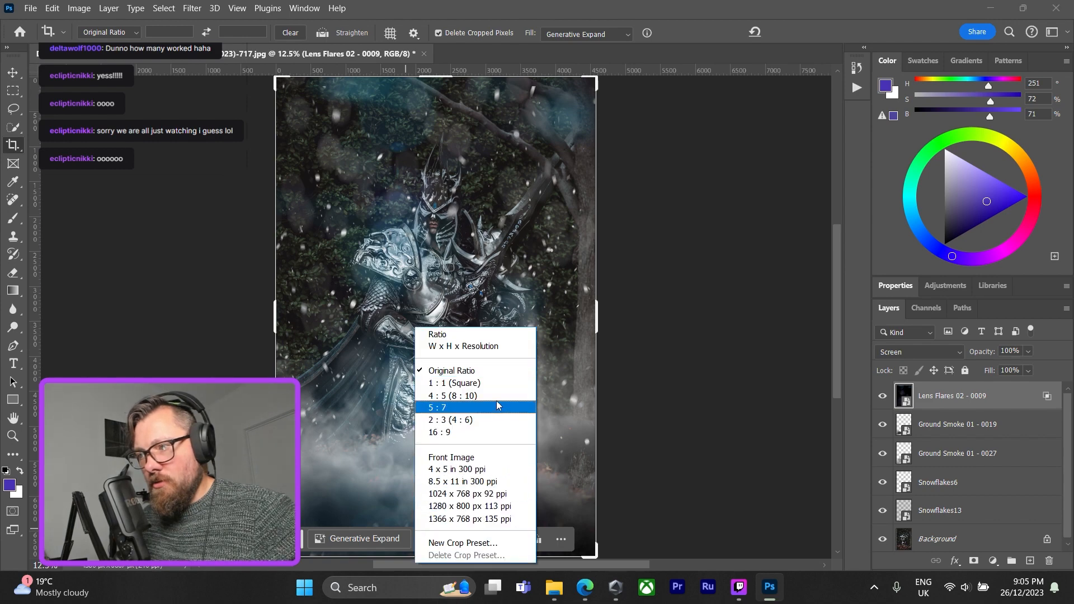
click(491, 396)
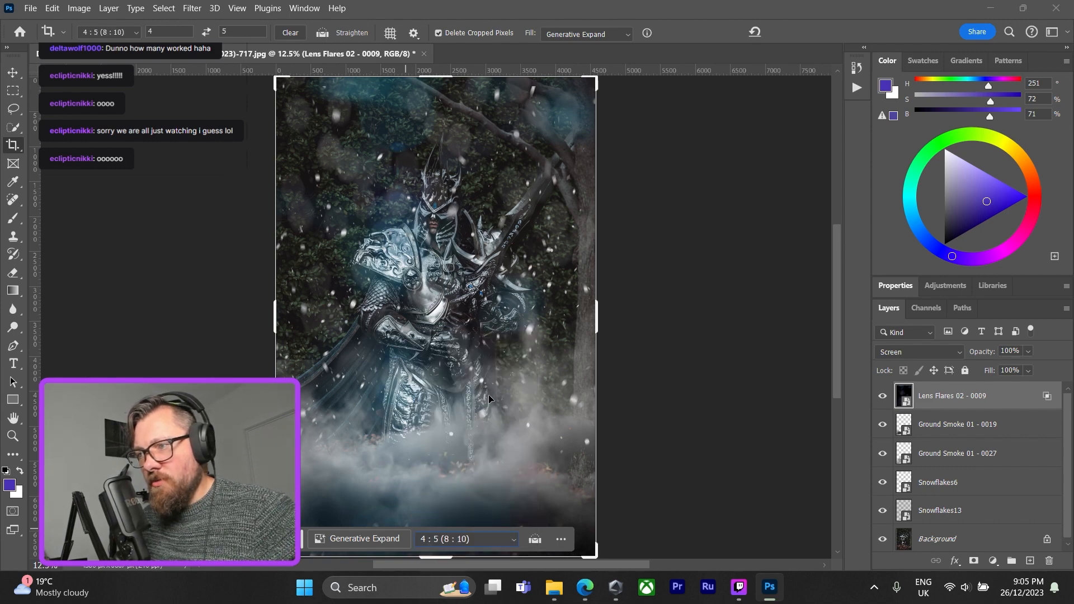
click(492, 539)
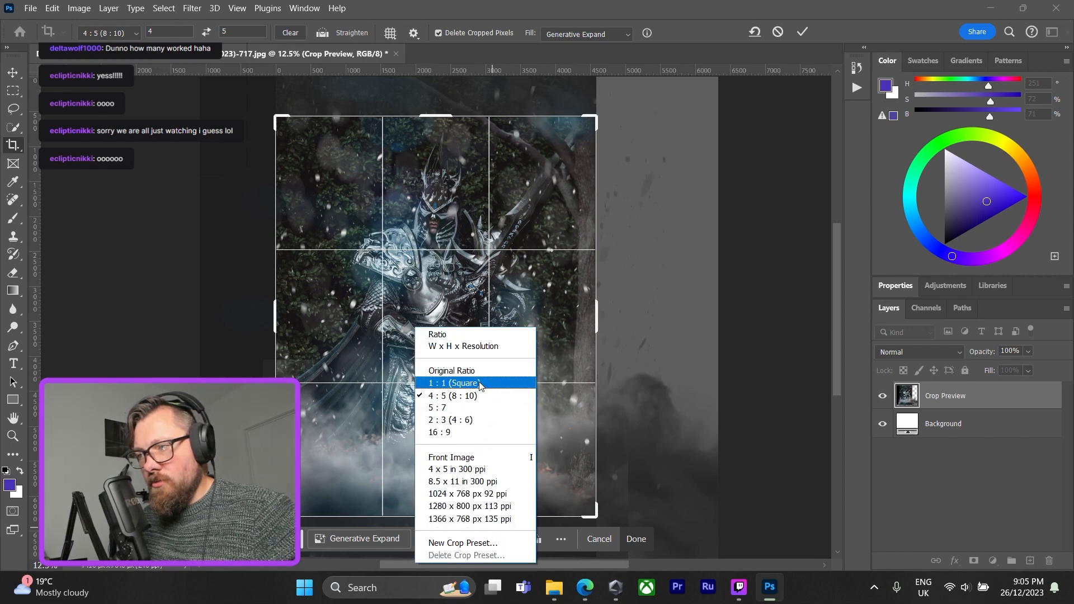
click(633, 537)
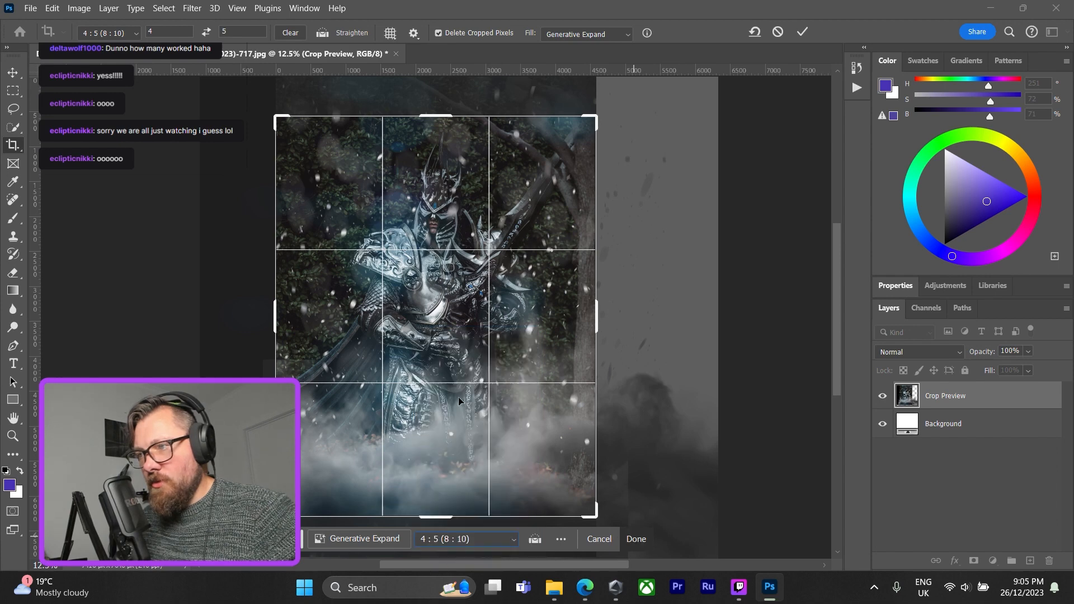
drag(445, 340, 448, 370)
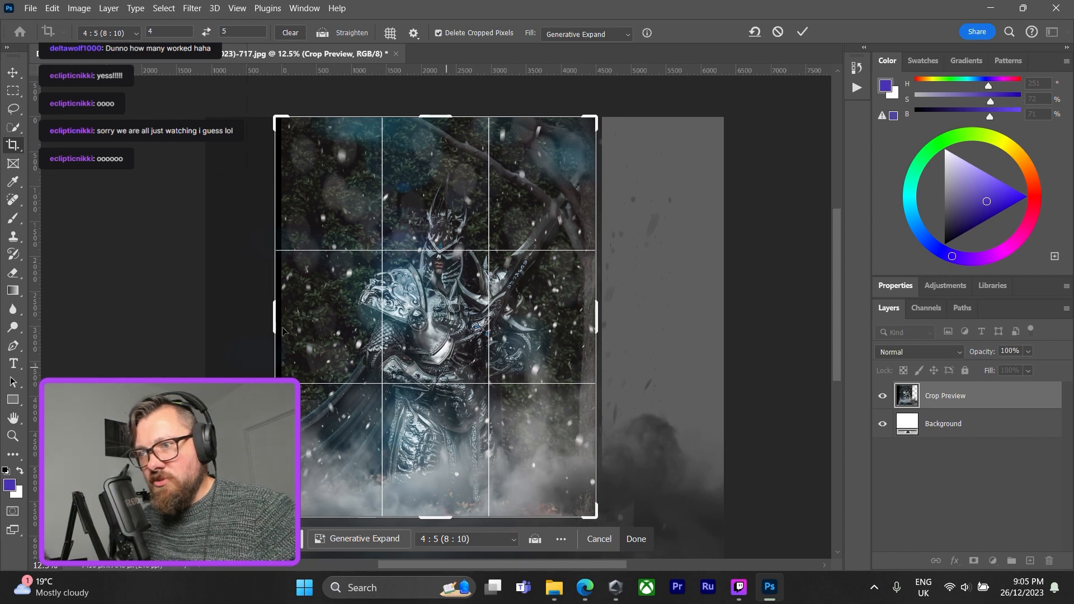
drag(274, 317, 278, 316)
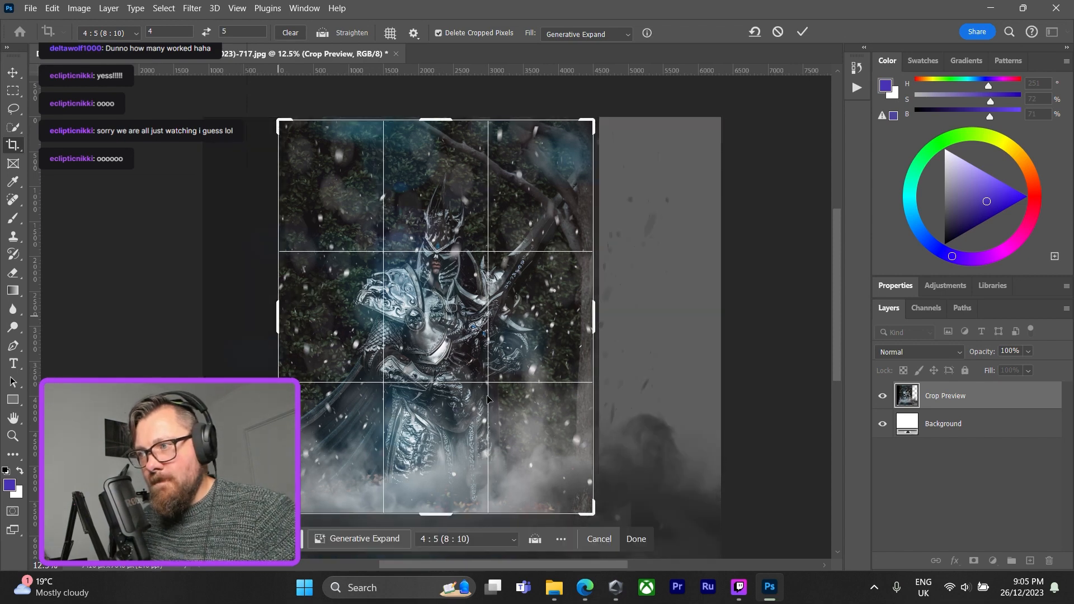
click(636, 538)
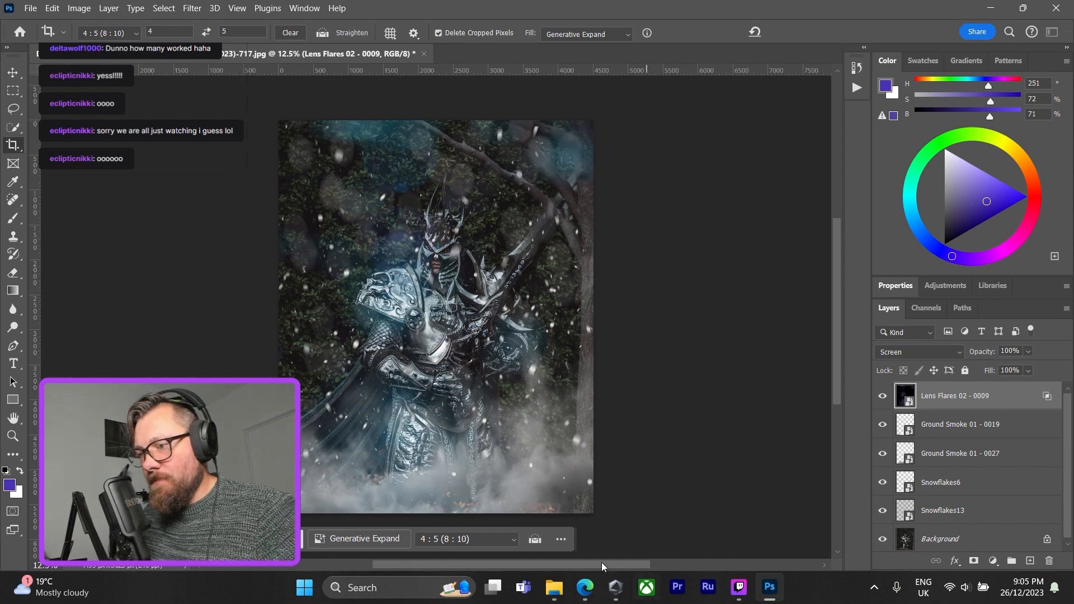
Switch to File Explorer, open the Flurbos Overlays - Light - Glares 01 folder, place Glares 01 - 0002 onto the photo in Photoshop, and commit it.
click(554, 587)
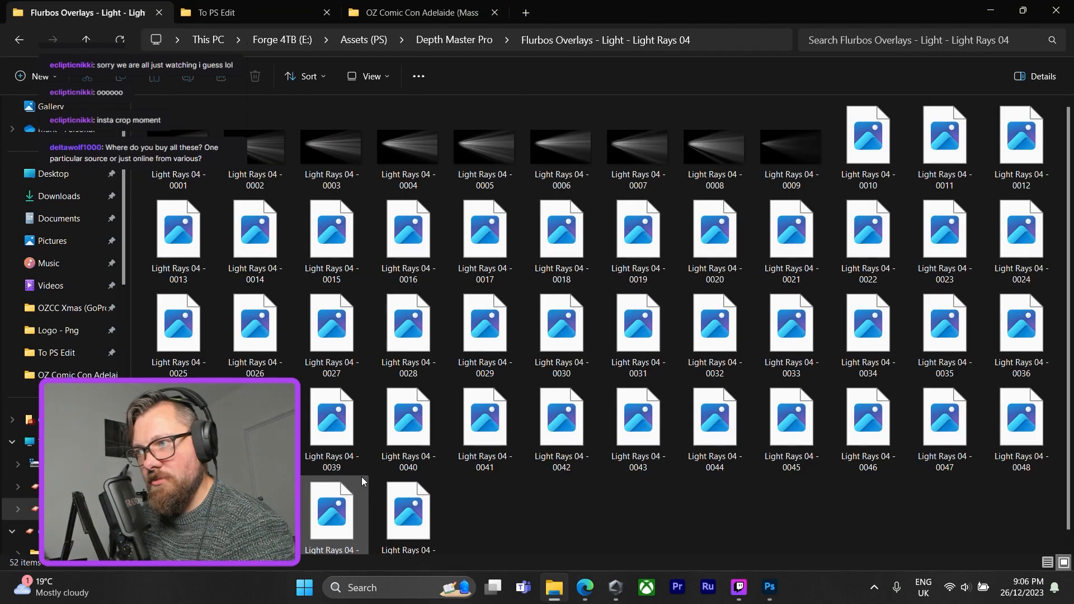
click(26, 41)
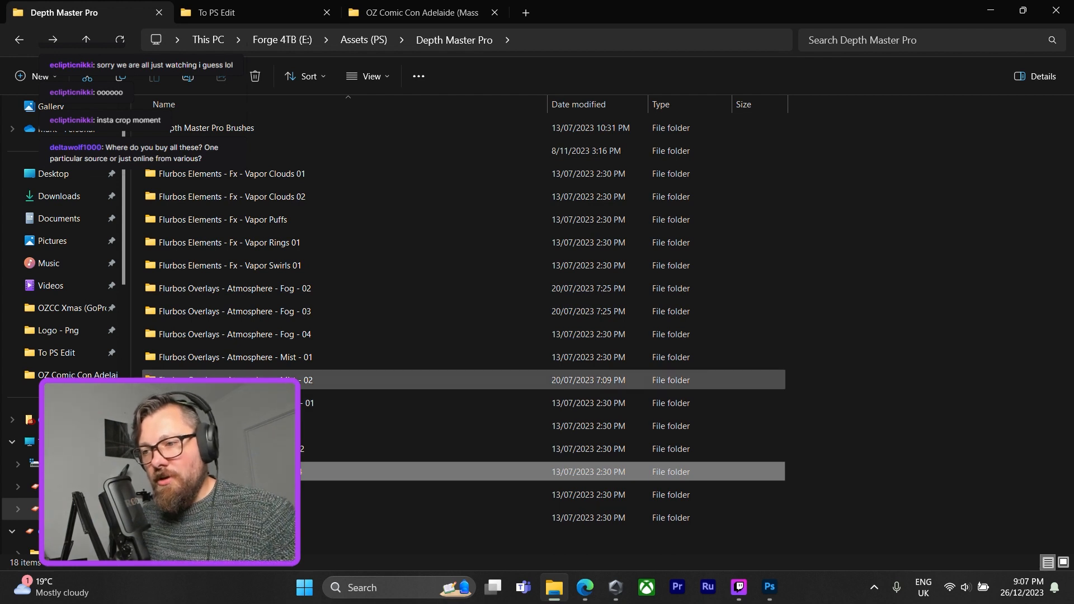
double_click(350, 423)
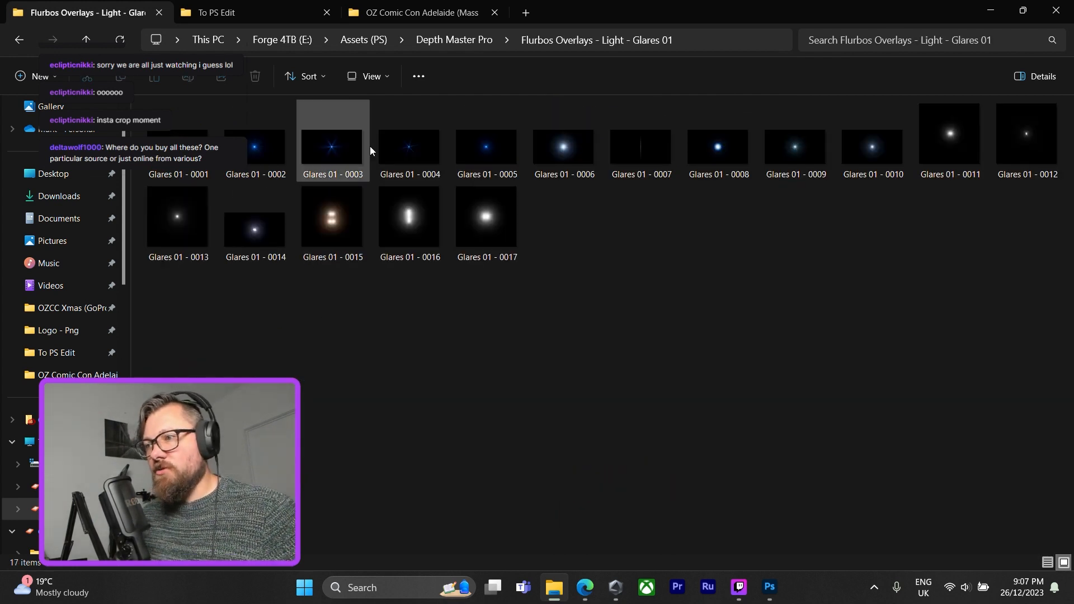
click(267, 145)
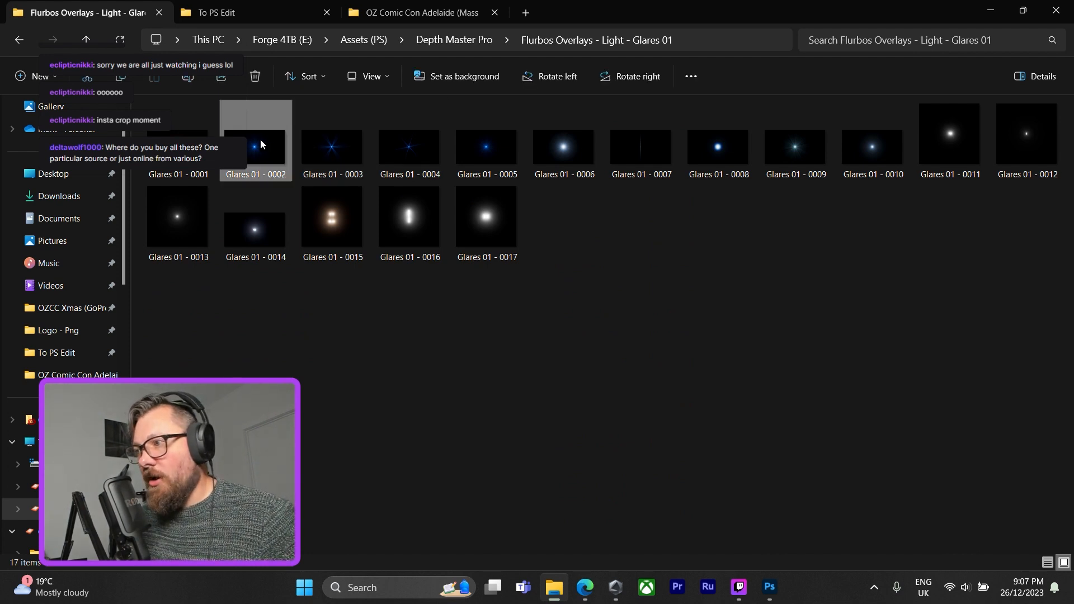
drag(260, 144, 473, 223)
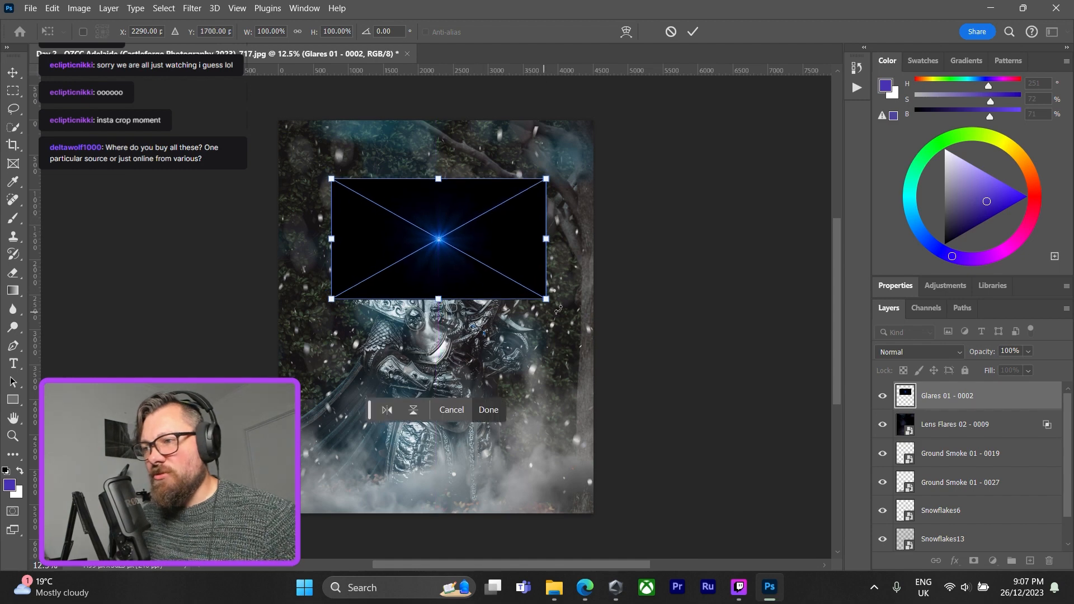
click(499, 410)
key(c)
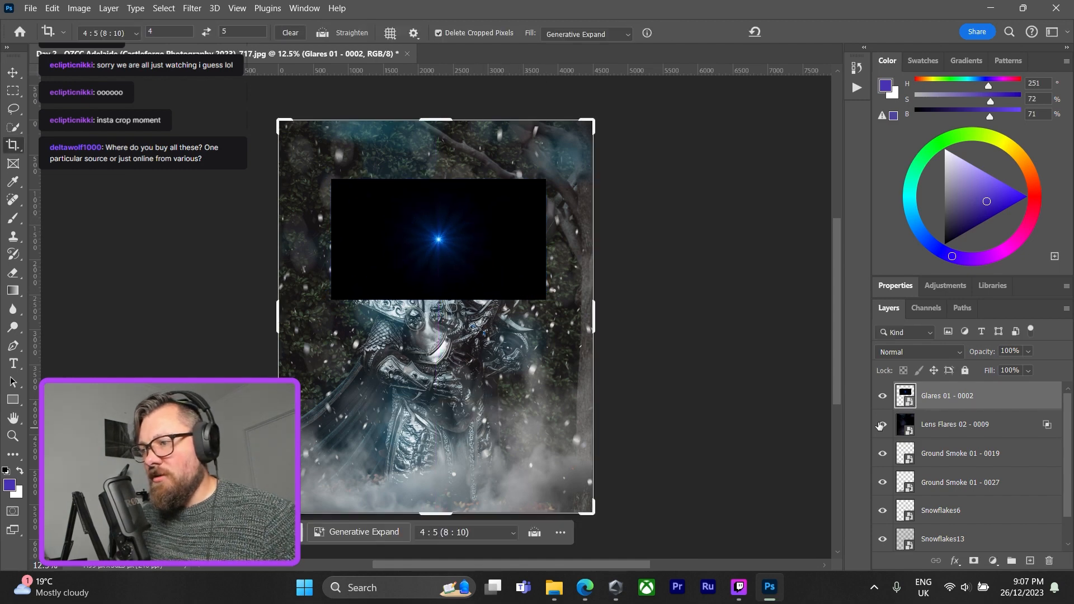
Set the Glares 01 - 0002 layer's blend mode to Lighten in its blending options and apply it.
double_click(990, 404)
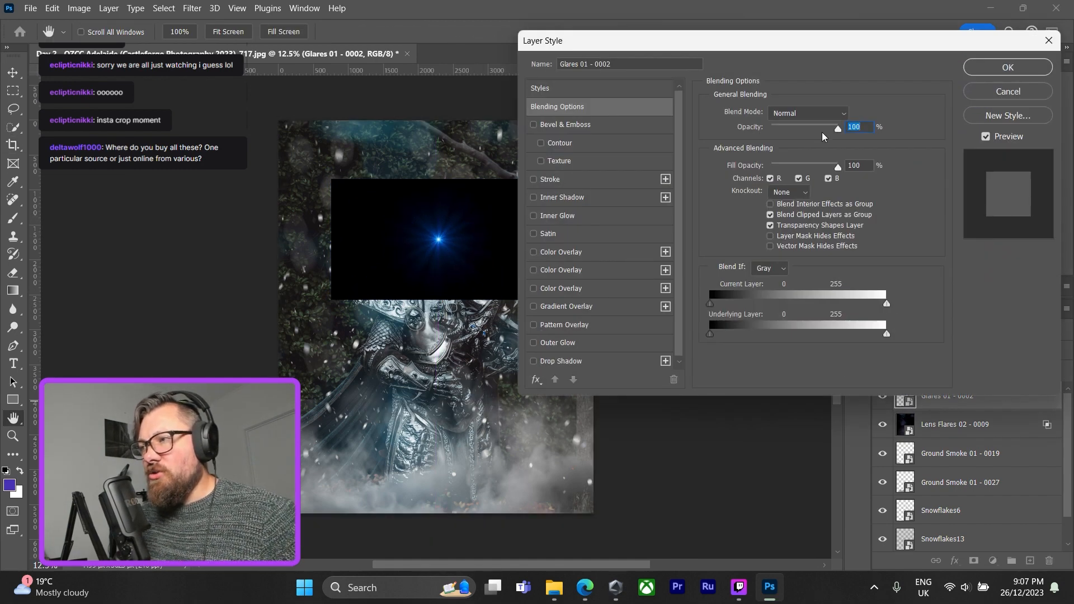
click(808, 114)
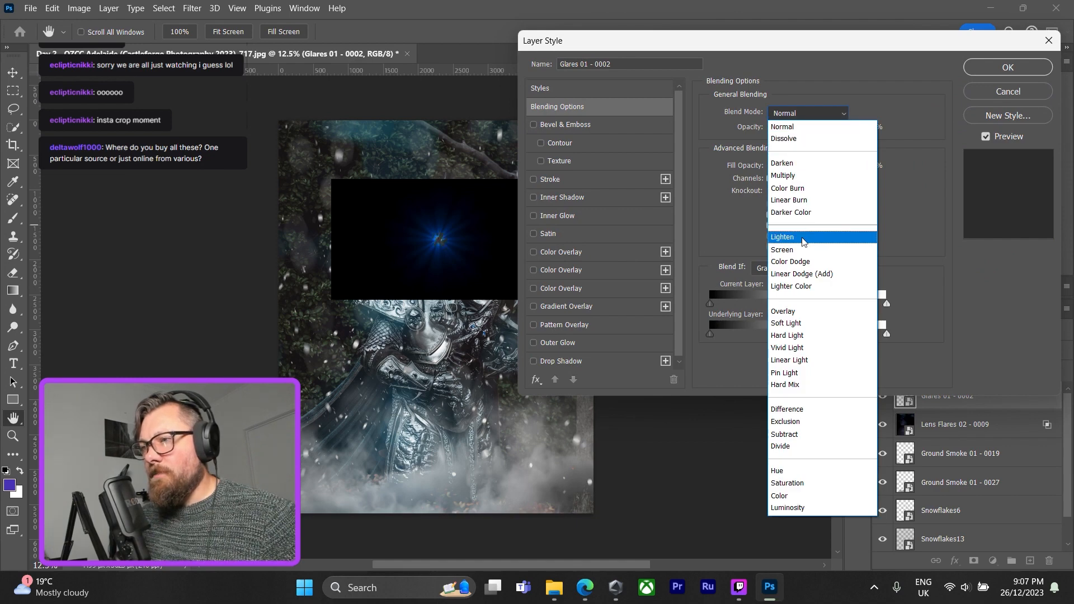
click(803, 237)
click(990, 67)
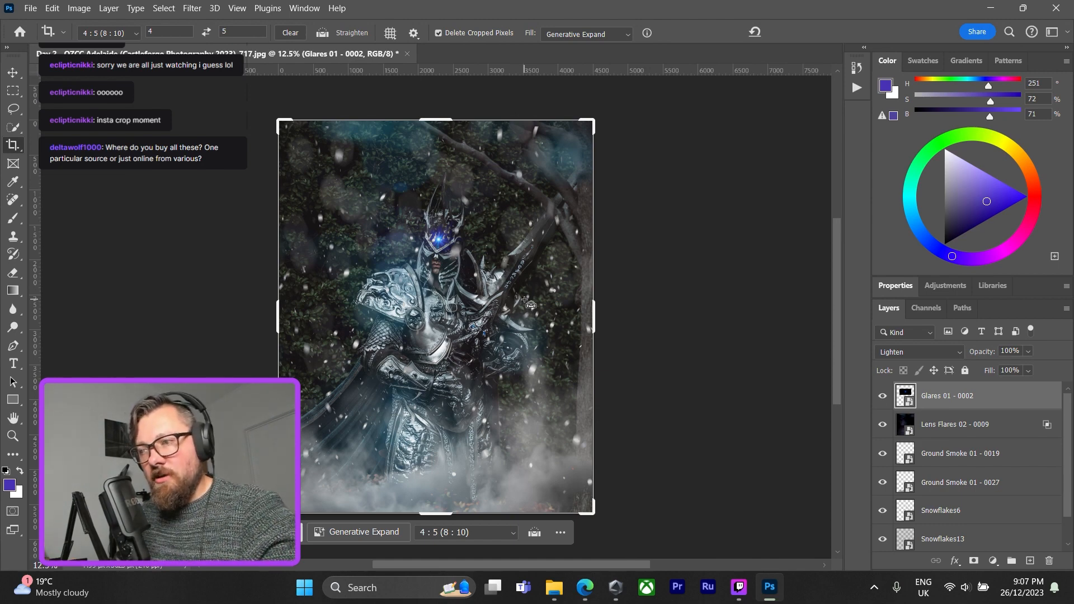
Transform the Glares 01 - 0002 layer, moving it slightly down to the figure's helmet gem, and commit the transform.
key(ctrl+t)
drag(442, 233, 440, 256)
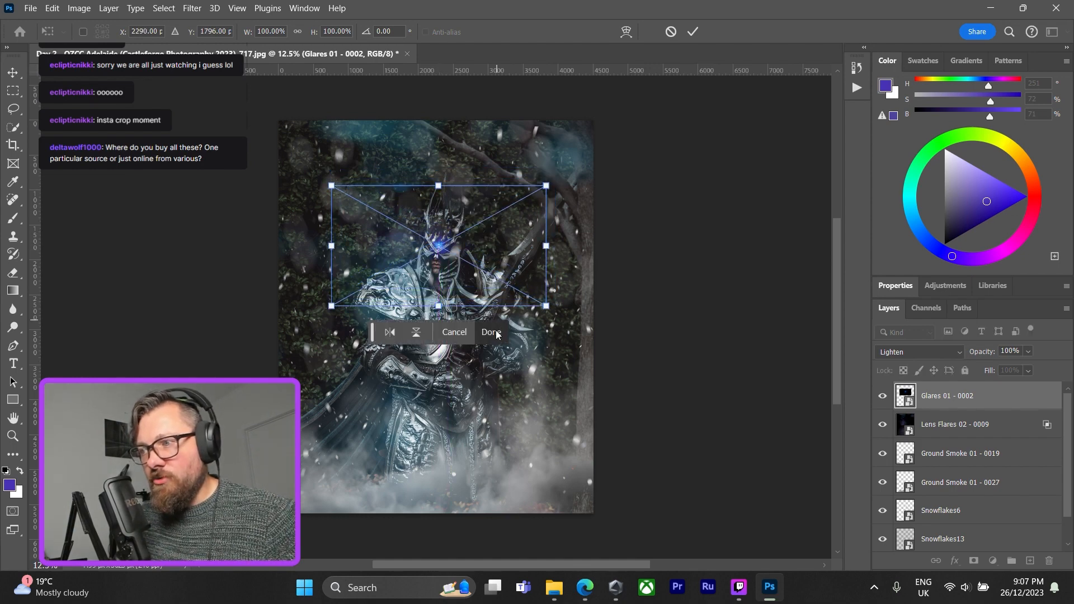
click(492, 332)
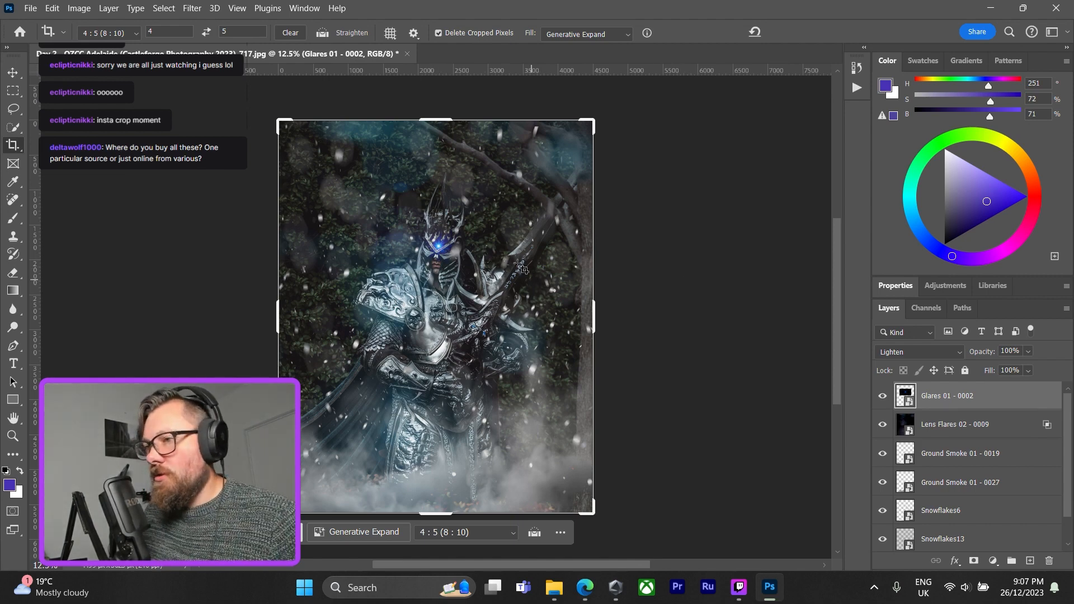
Set the Glares 01 - 0002 layer's opacity to 64% and exclude only its red channel in the blending options, then apply.
double_click(1000, 408)
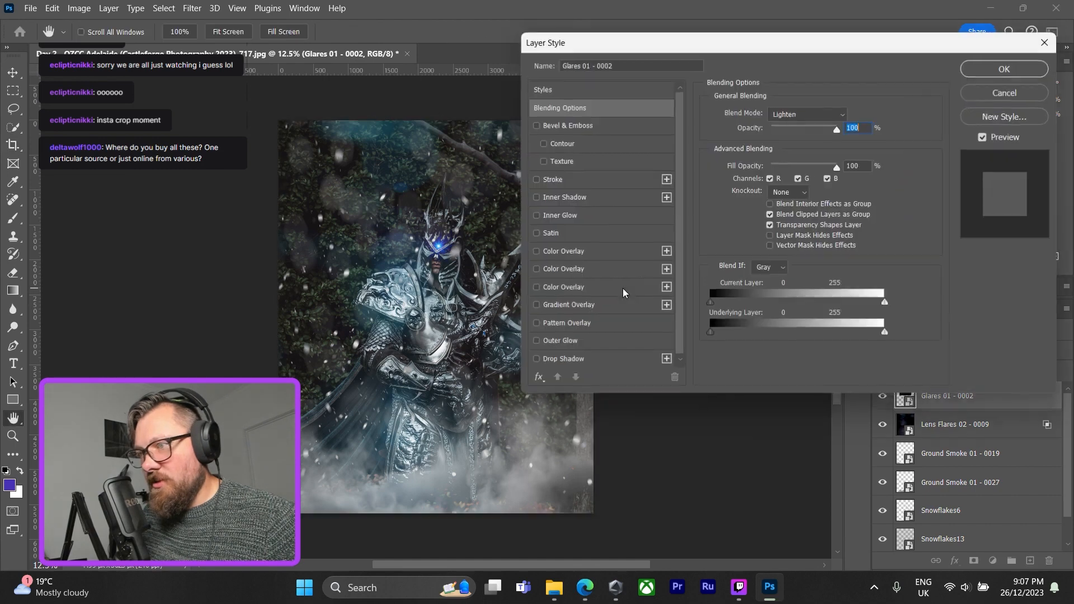
drag(837, 131, 814, 129)
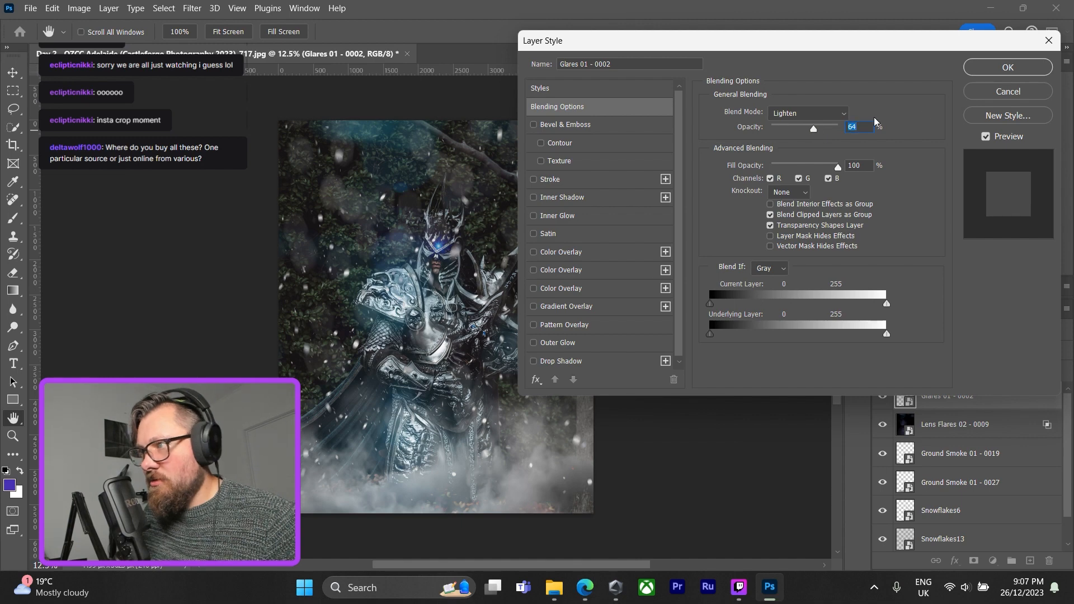
click(769, 178)
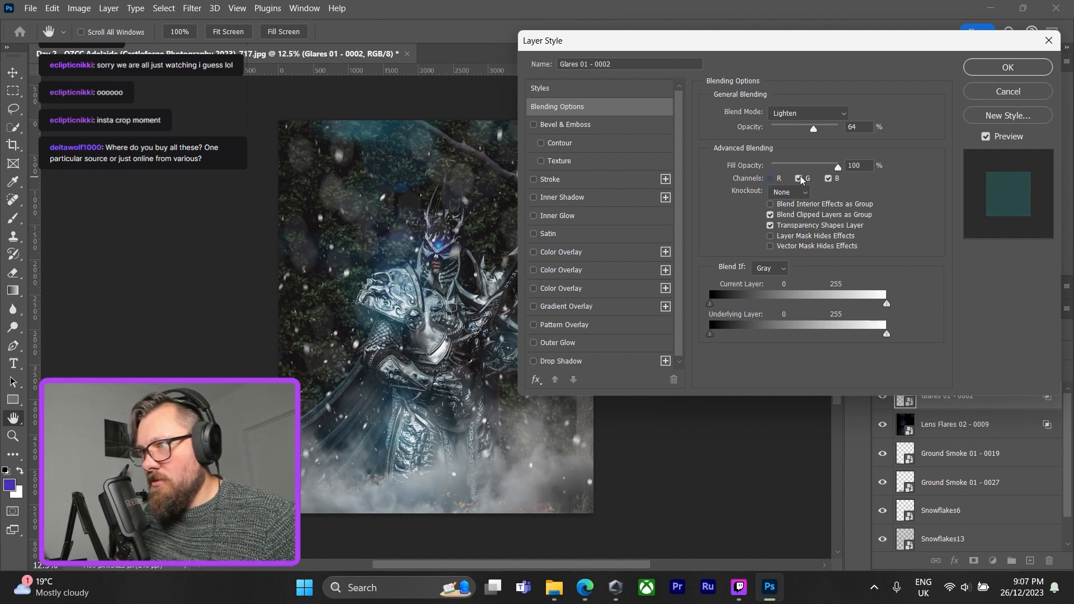
click(799, 178)
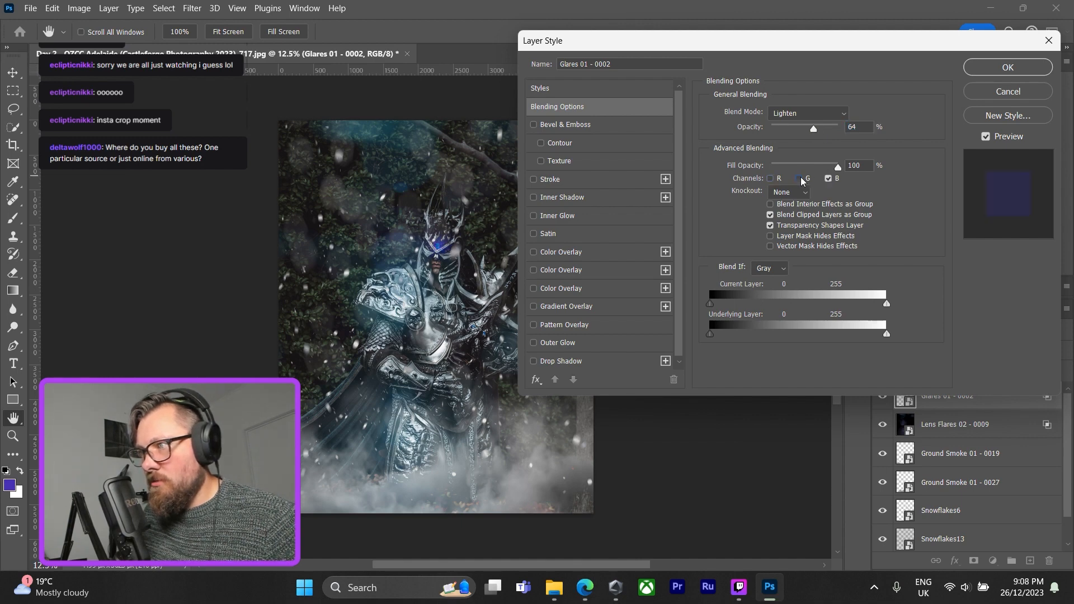
click(800, 178)
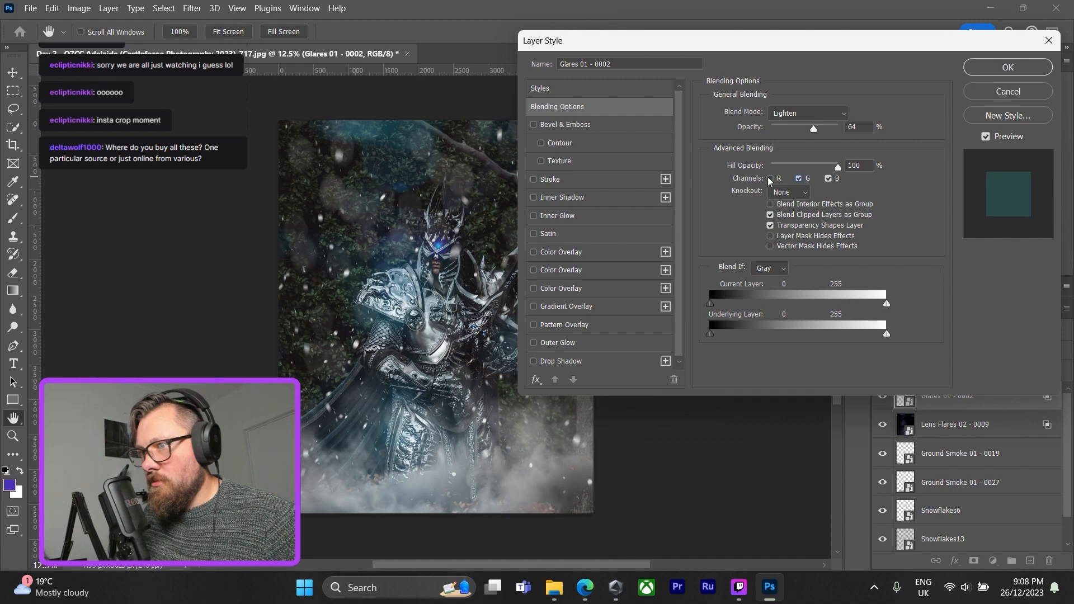
click(1013, 69)
Crop the image slightly tighter at 4 : 5, shifting the photo right within the crop frame, and commit the crop.
key(c)
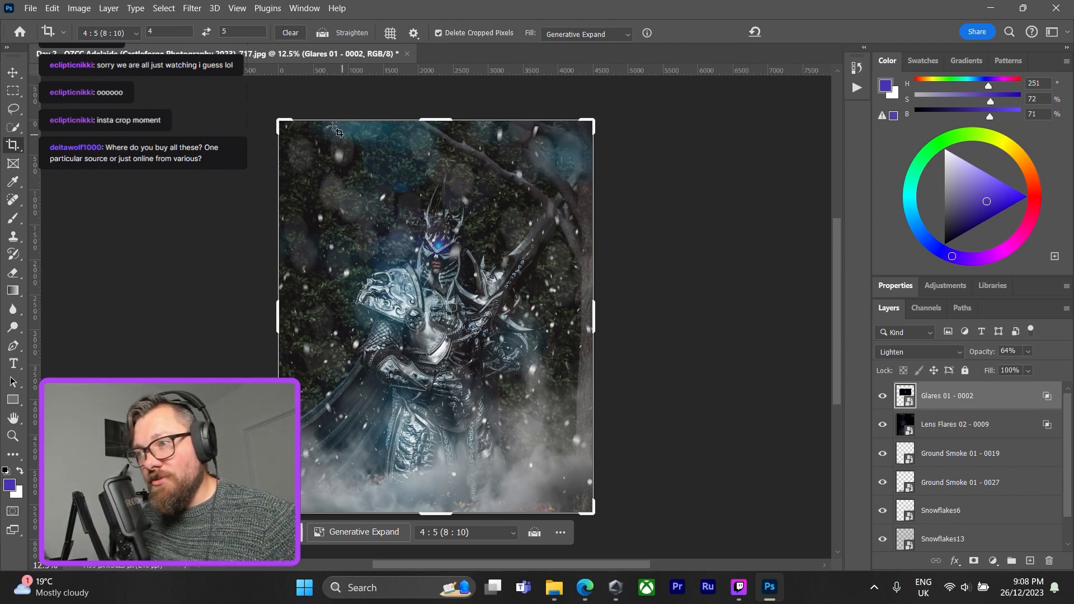
drag(282, 123, 286, 135)
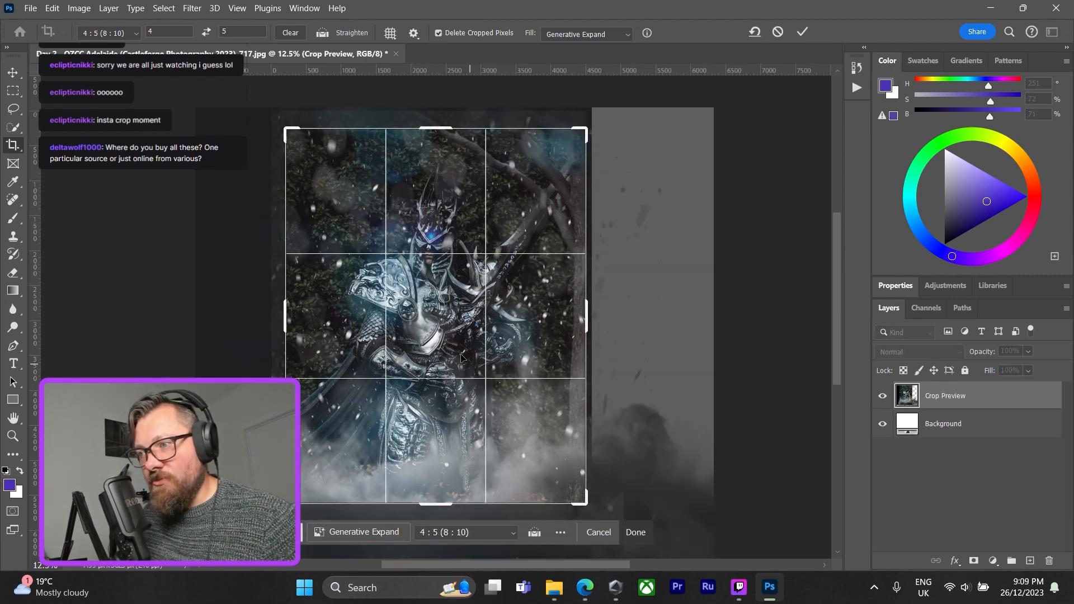
drag(438, 343, 450, 340)
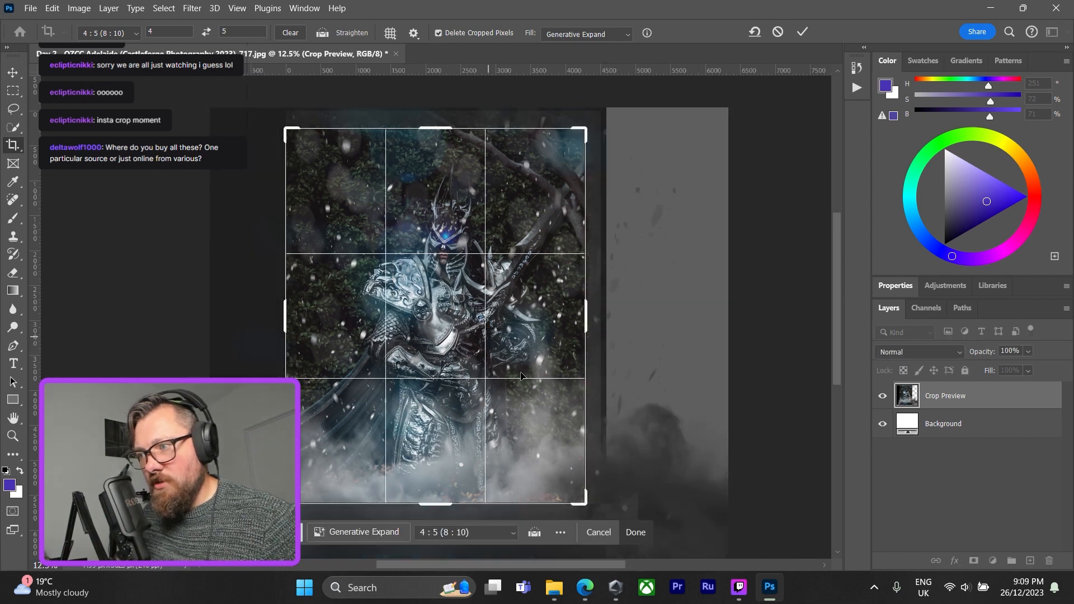
click(634, 533)
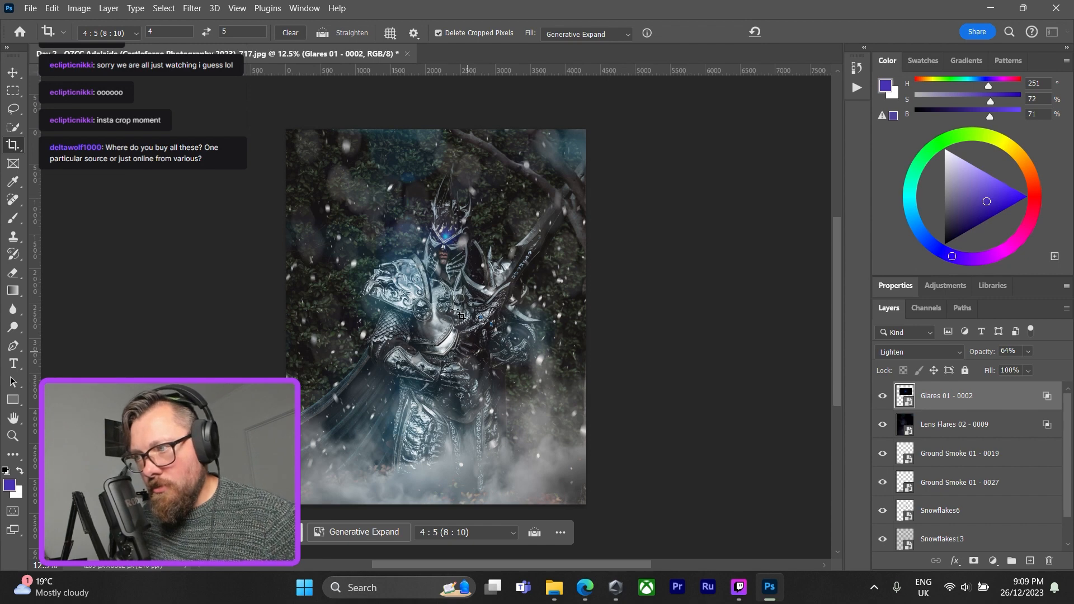
Examine the helmet, sword and lower armour up close to judge how the overlays blend, with the Move tool active.
scroll(53, 568, up, 1)
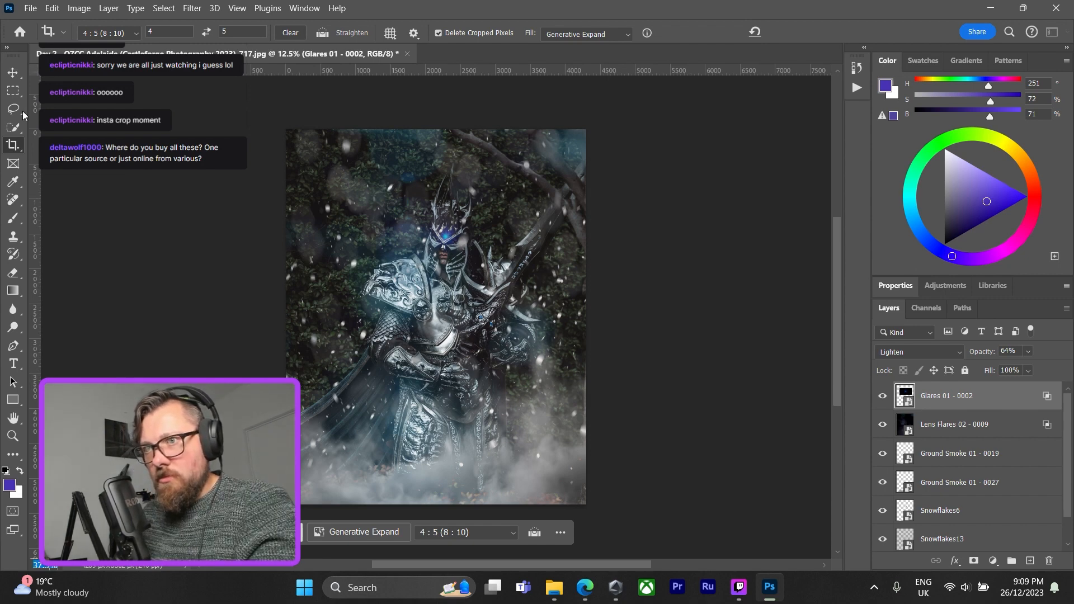
click(14, 73)
scroll(523, 226, up, 2)
scroll(523, 227, up, 2)
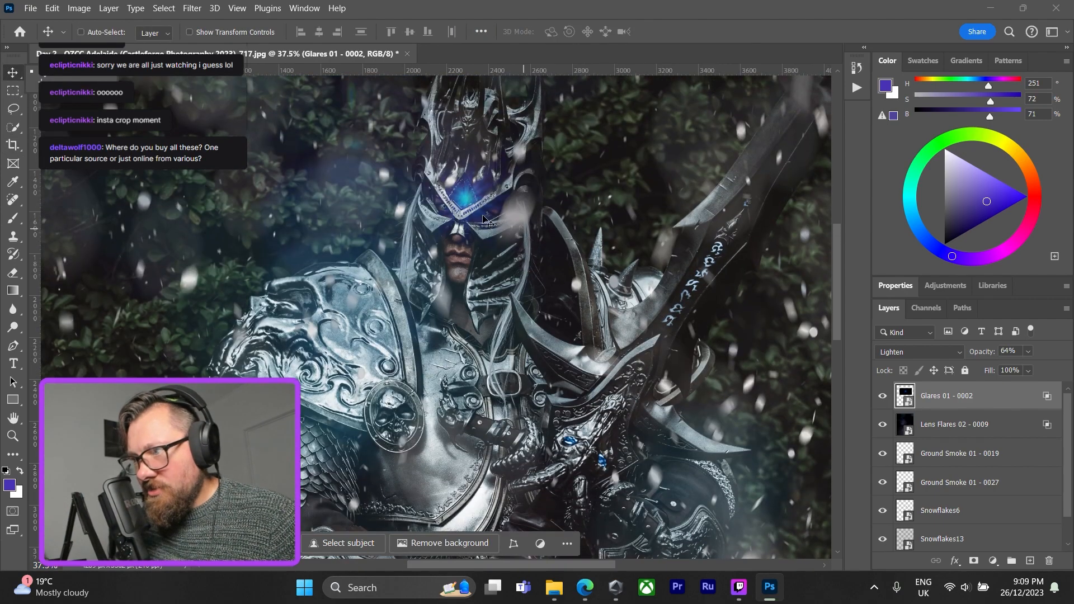
scroll(577, 302, up, 1)
scroll(578, 302, up, 2)
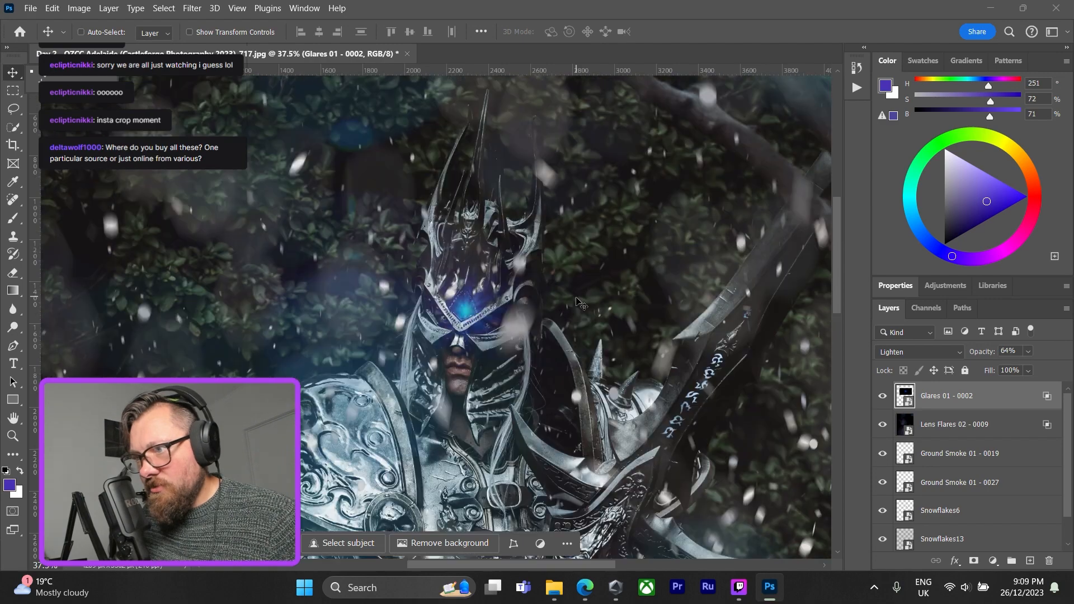
scroll(576, 307, down, 5)
scroll(575, 312, down, 1)
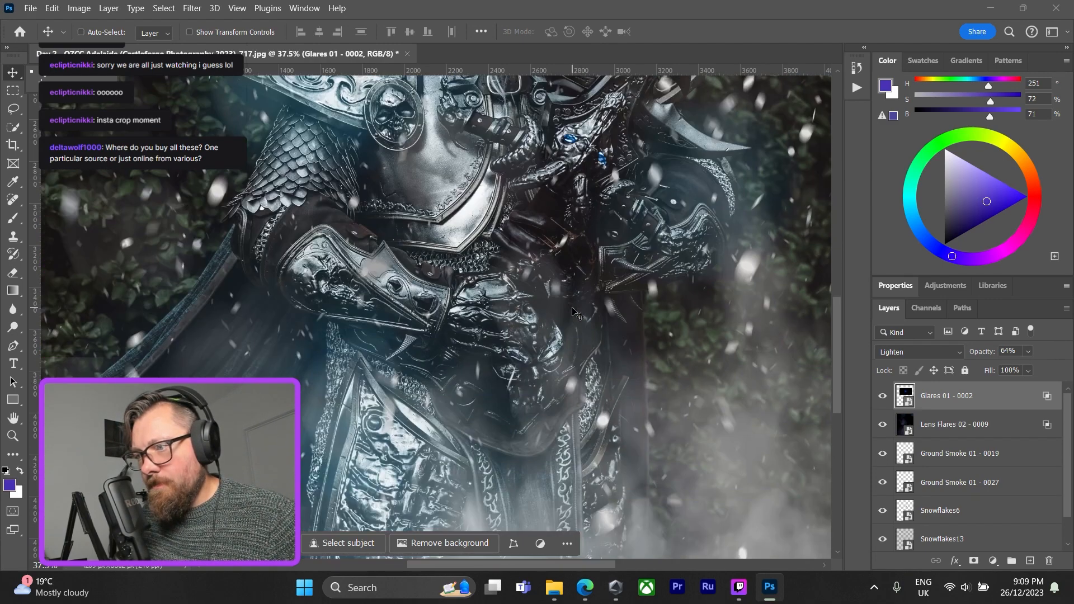
scroll(559, 308, down, 5)
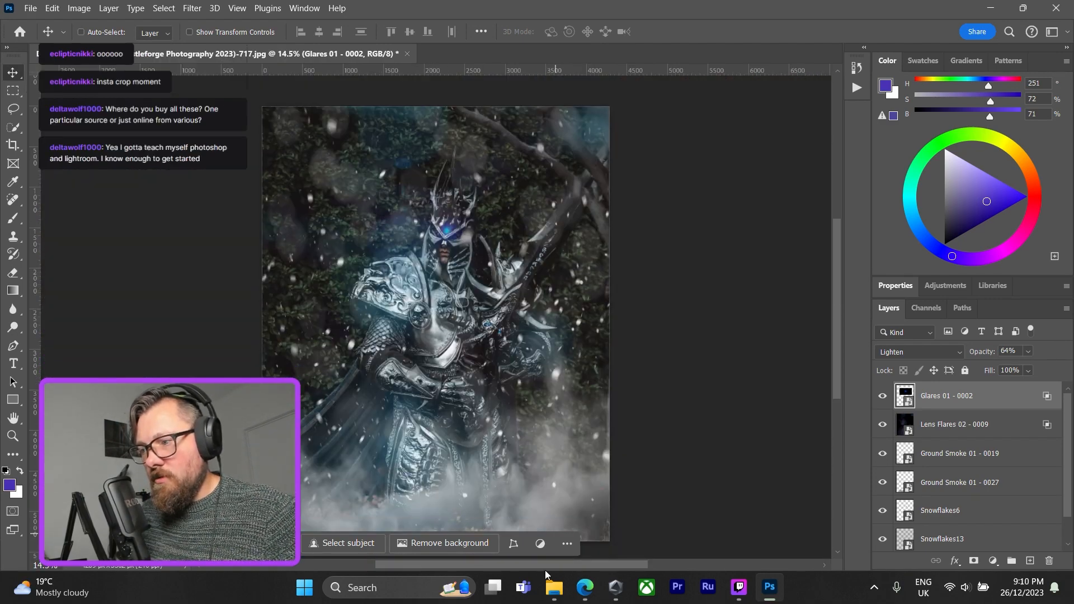
Switch to File Explorer and look through the Flurbos Atmosphere Mist - 01 and Fog - 03 folders in Depth Master Pro.
mouse_move(554, 587)
click(558, 555)
click(19, 39)
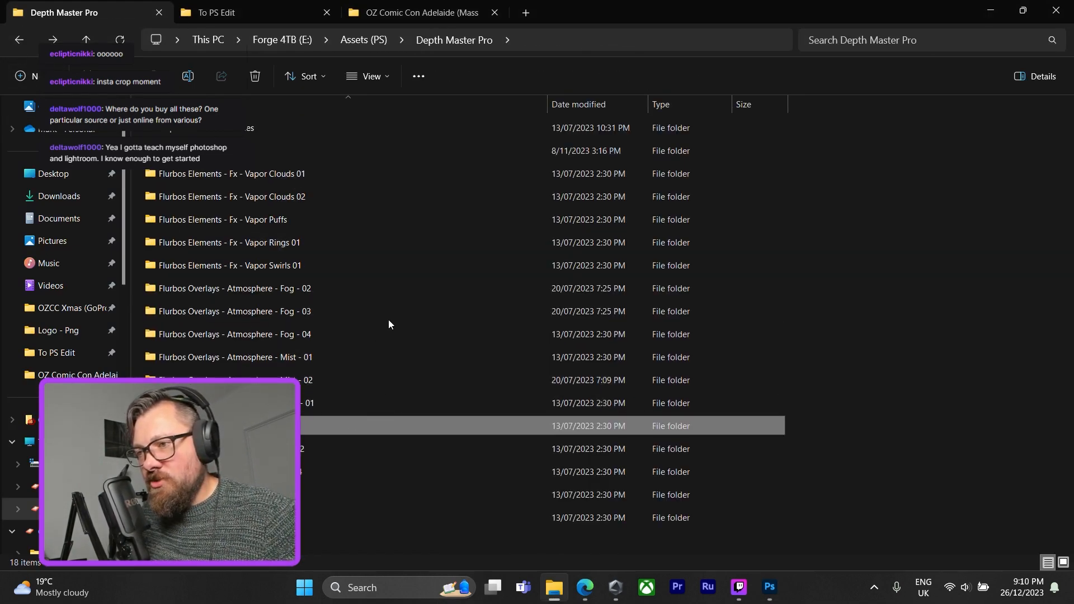
double_click(385, 357)
key(alt+Left)
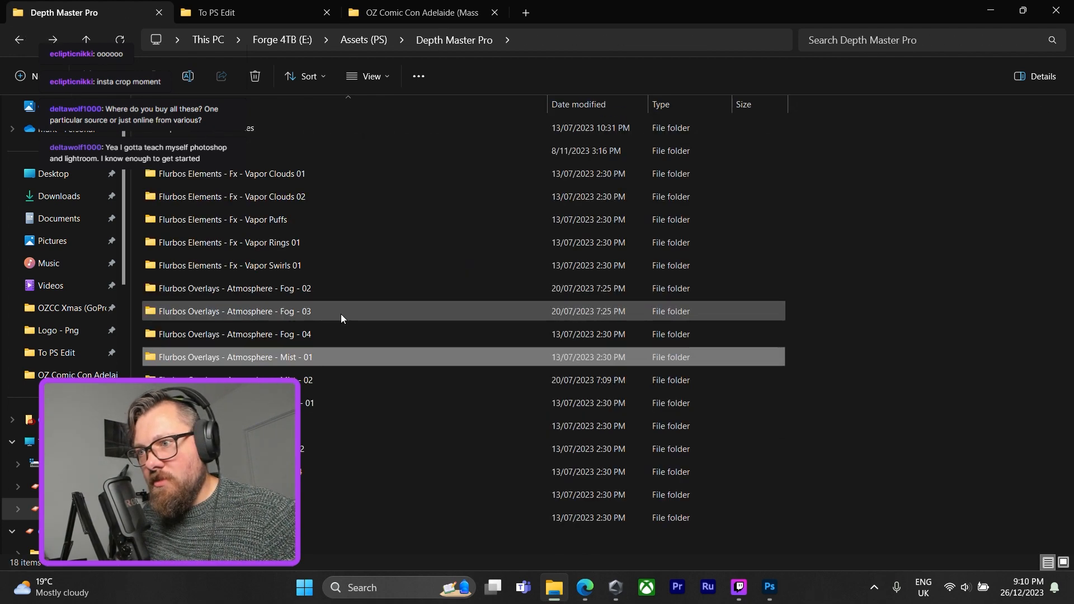
double_click(341, 314)
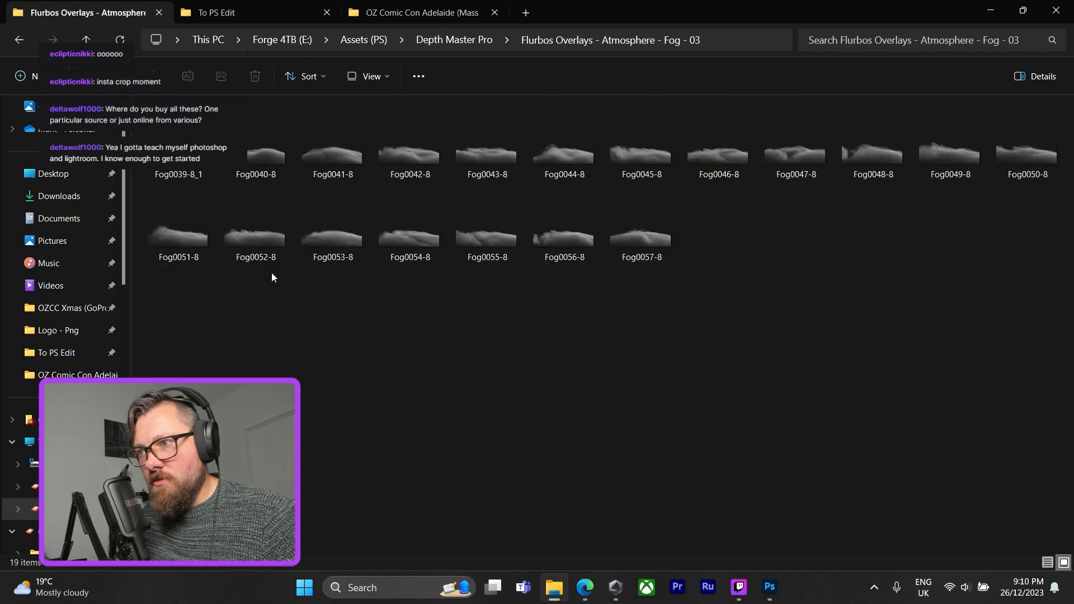
click(22, 42)
Open the Flurbos Overlays - Atmosphere - Fog - 04 folder and place Fog 04 - 0063 onto the photo in Photoshop.
double_click(312, 328)
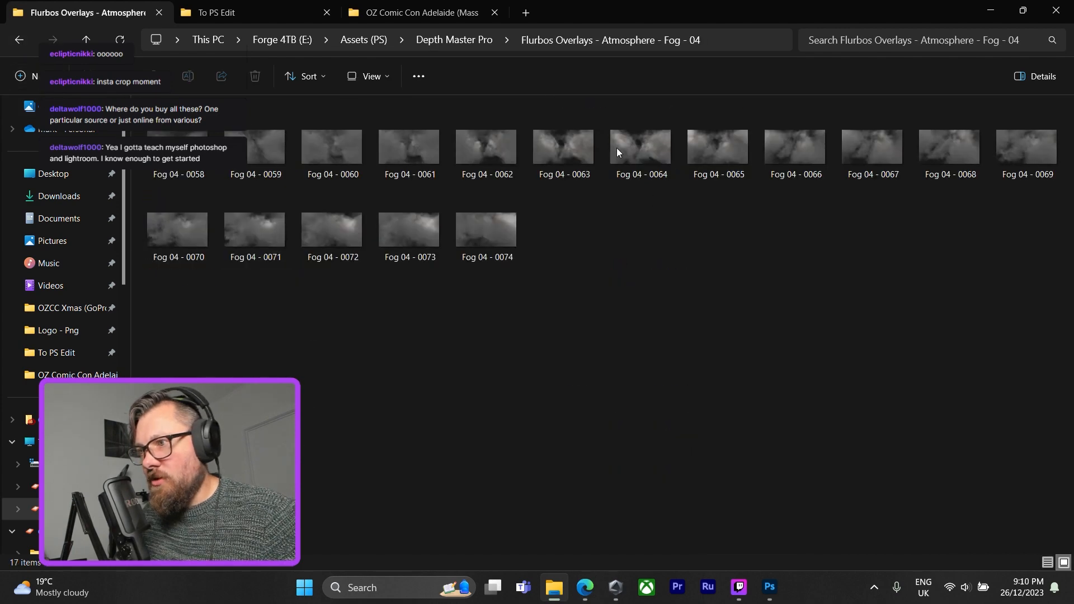
click(598, 162)
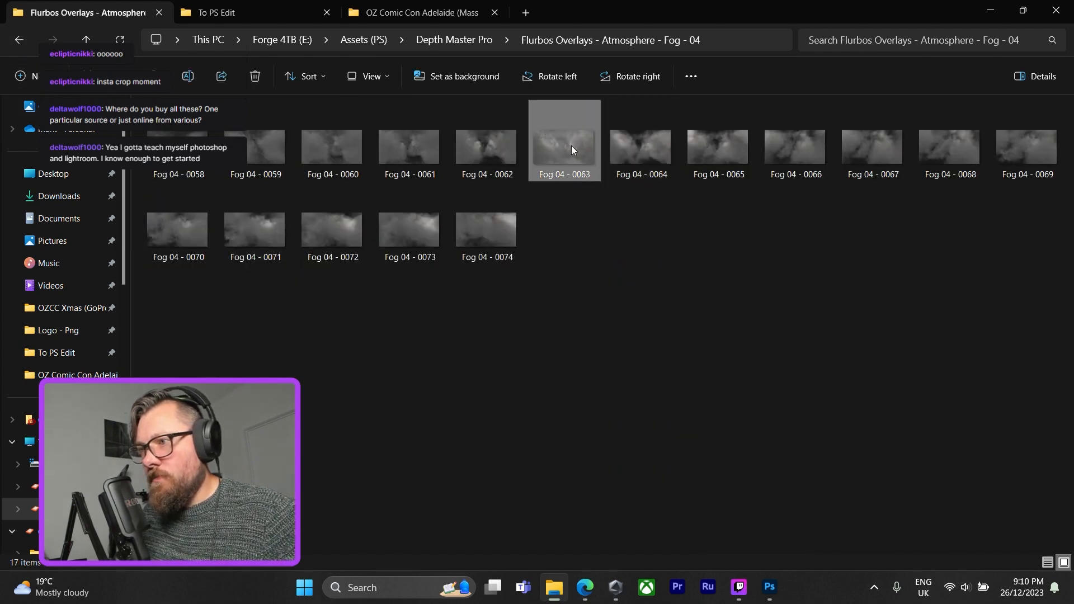
drag(572, 146, 431, 336)
Stretch the Fog 04 - 0063 overlay to the photo's full height and well beyond both sides, reposition it over the figure, and commit.
drag(560, 254, 633, 106)
drag(312, 392, 246, 541)
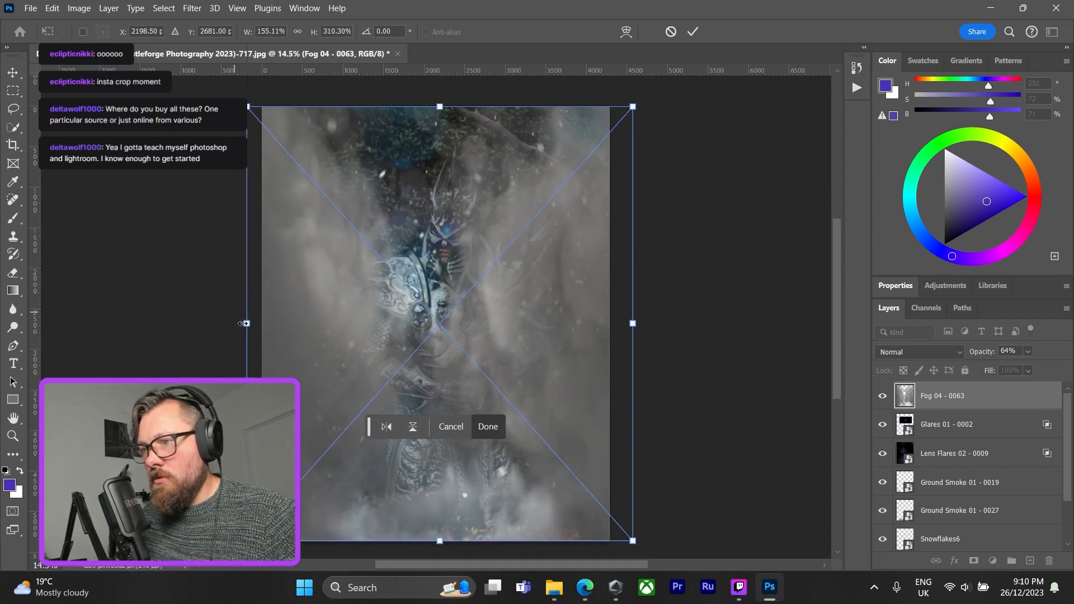
drag(247, 323, 85, 324)
drag(404, 374, 518, 337)
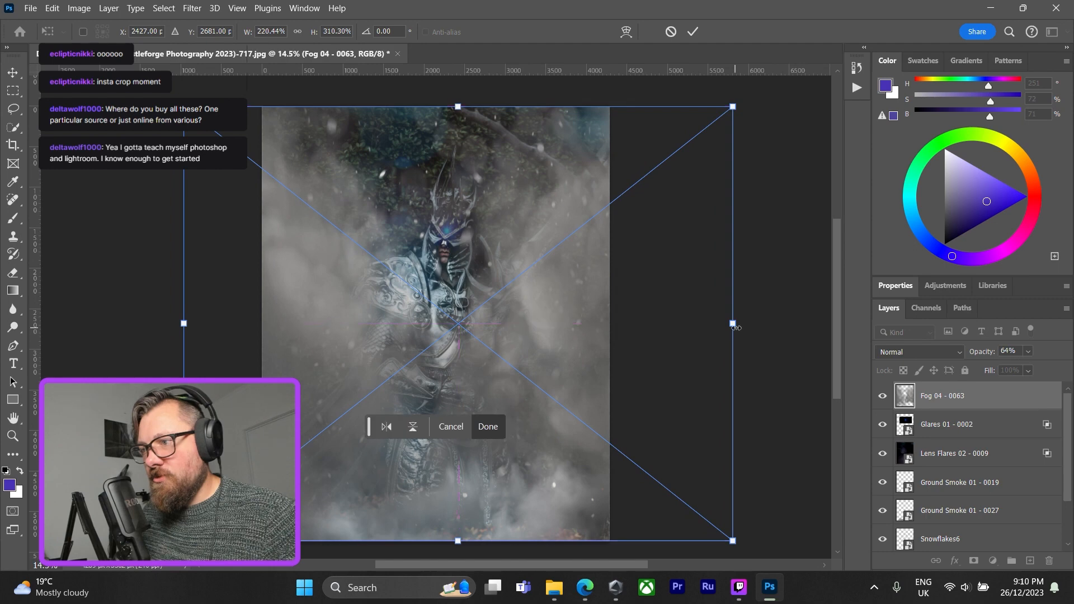
drag(733, 324, 787, 323)
drag(654, 302, 612, 308)
key(Return)
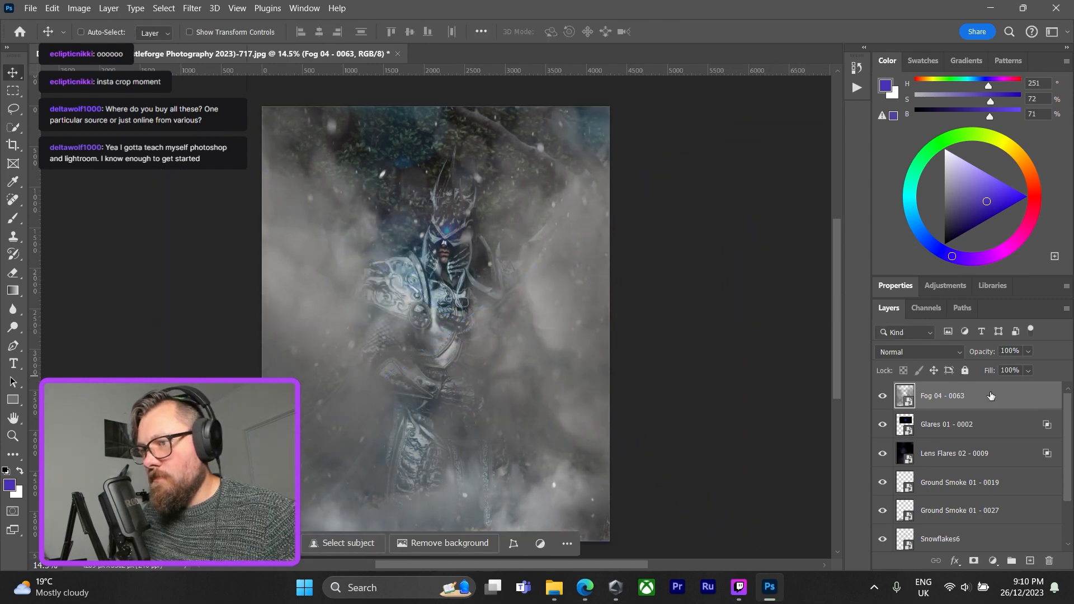
Set the Fog 04 - 0063 layer's blend mode to Lighten and its opacity to 58% in the blending options, and apply.
double_click(990, 396)
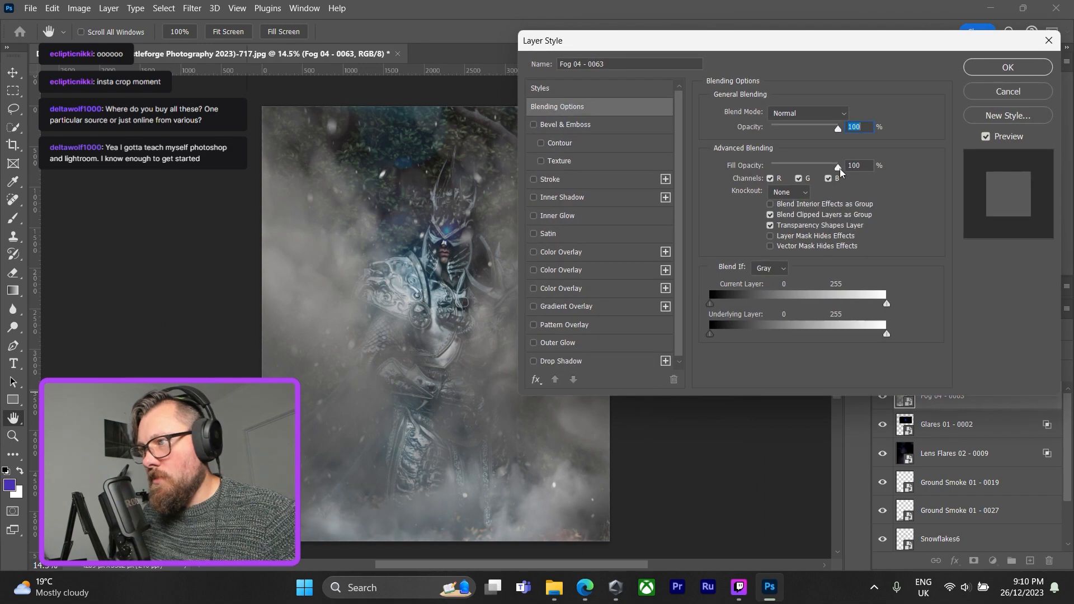
click(846, 114)
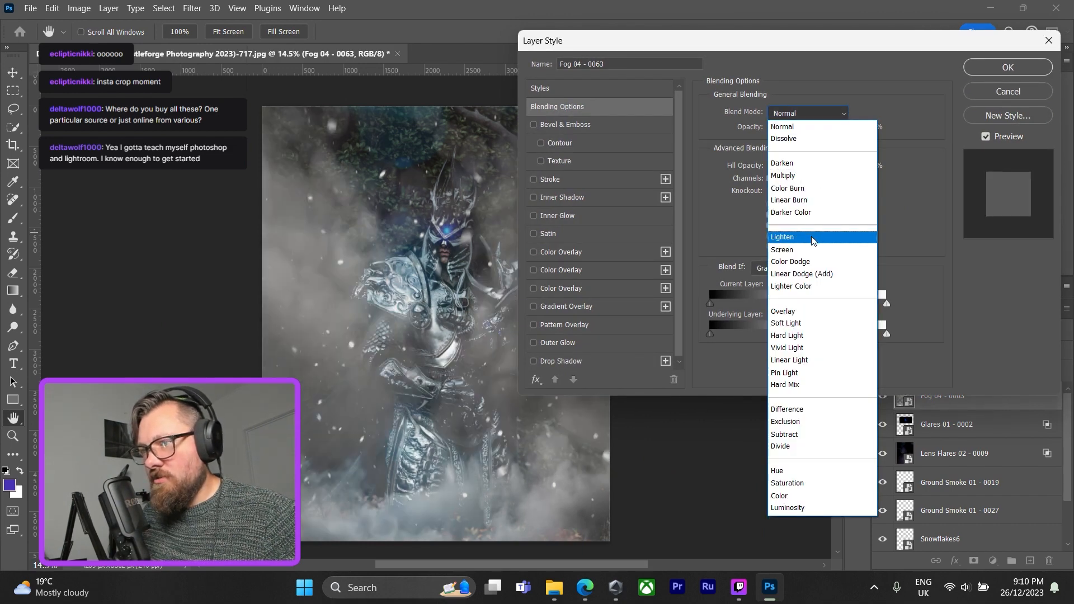
click(814, 236)
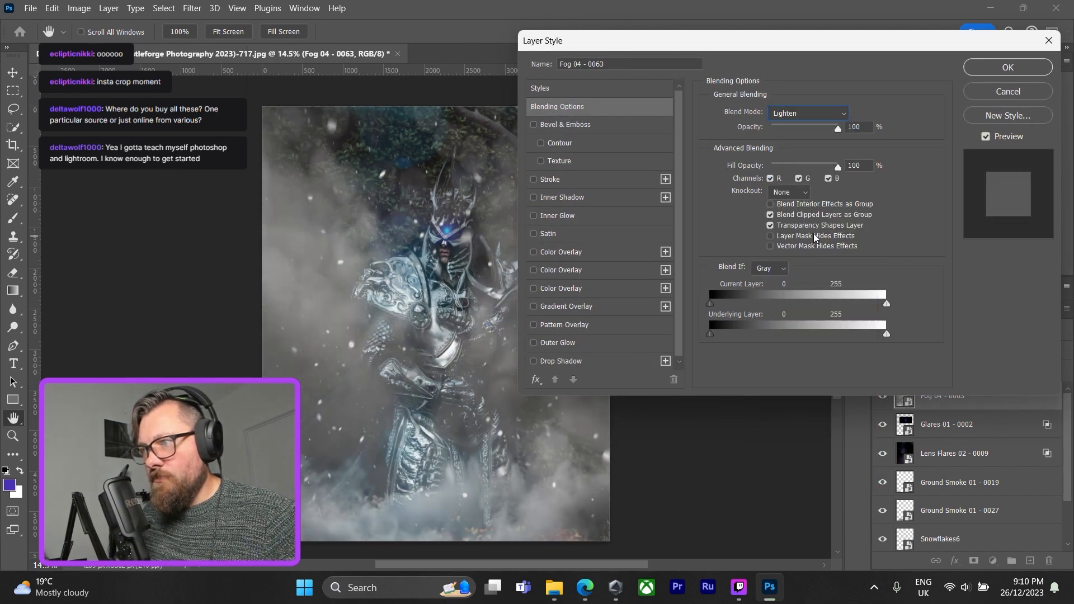
drag(837, 132, 812, 139)
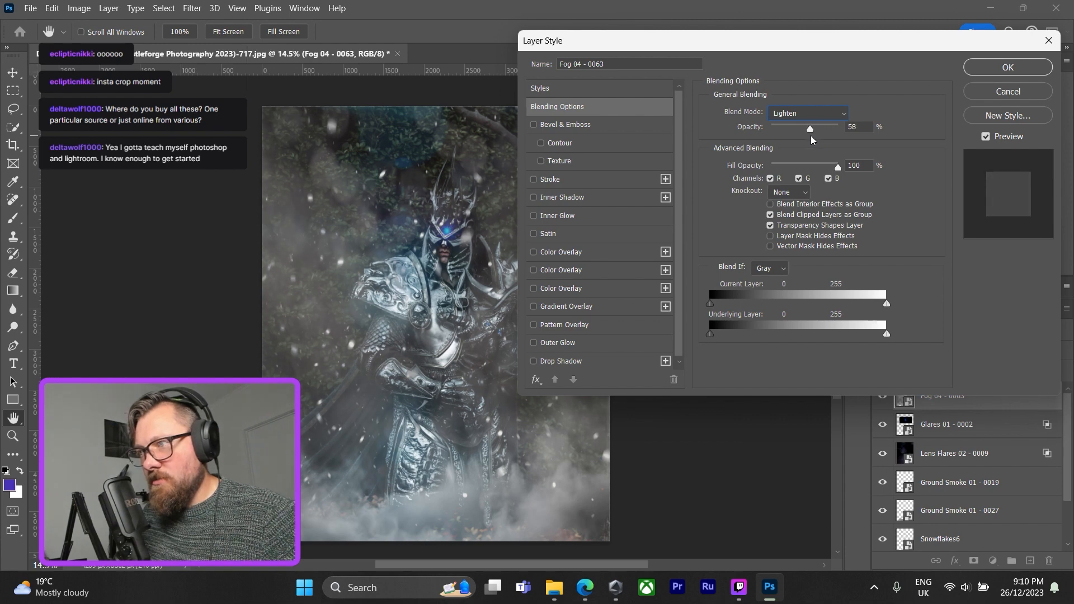
click(996, 70)
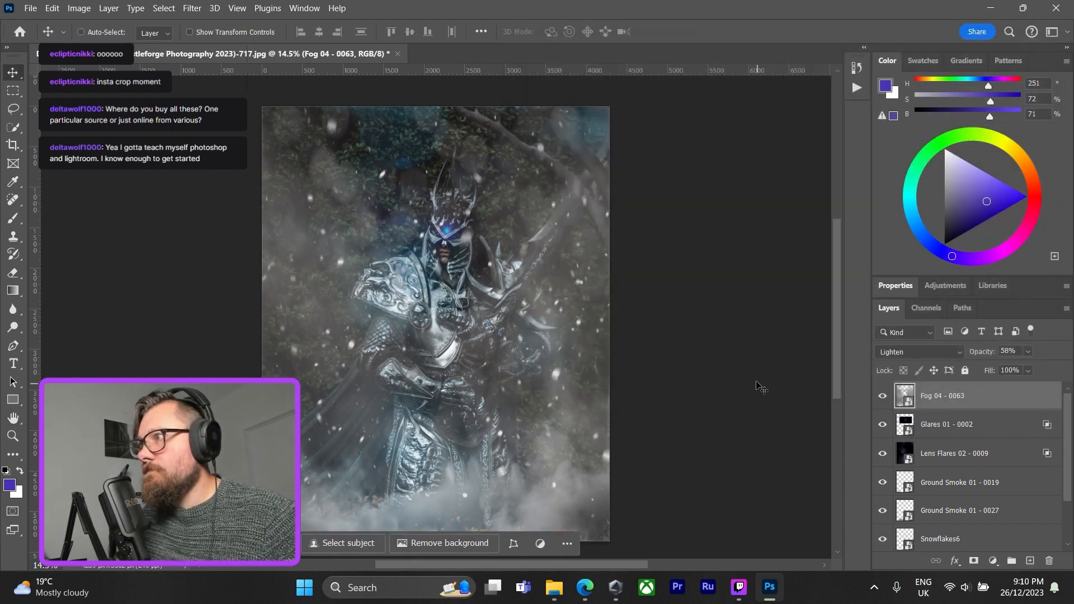
Compare the image with and without the Fog 04 - 0063 layer by toggling its visibility.
scroll(431, 319, down, 1)
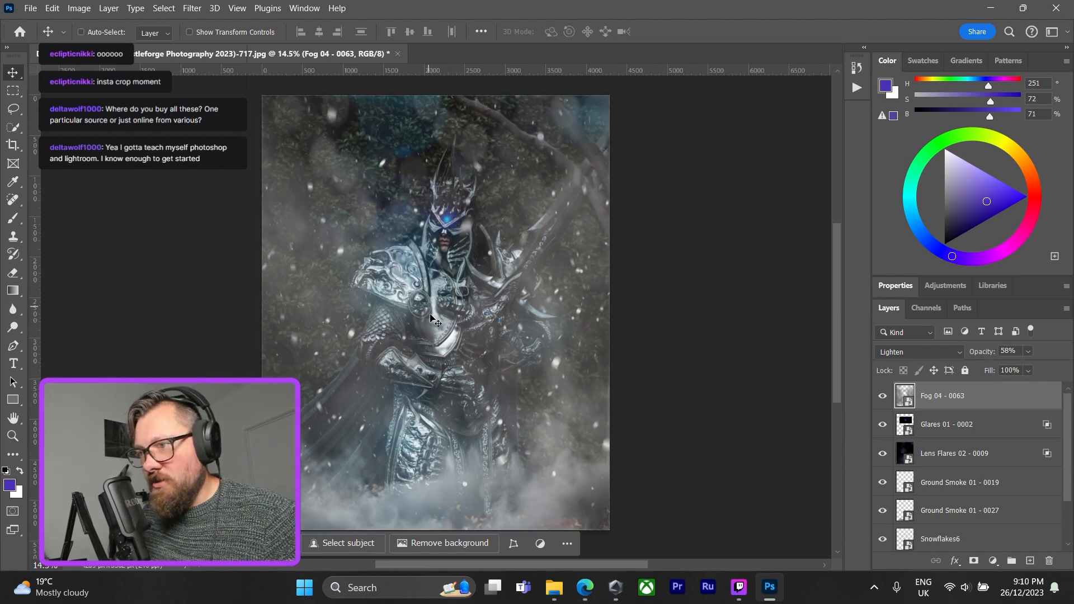
scroll(432, 318, up, 1)
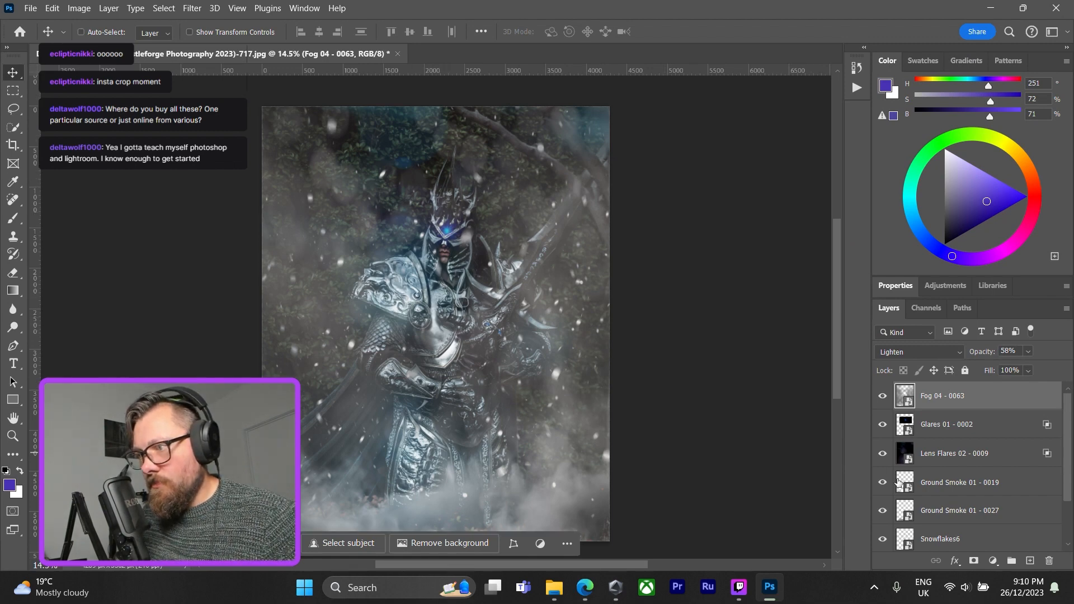
click(882, 395)
click(883, 396)
click(883, 396)
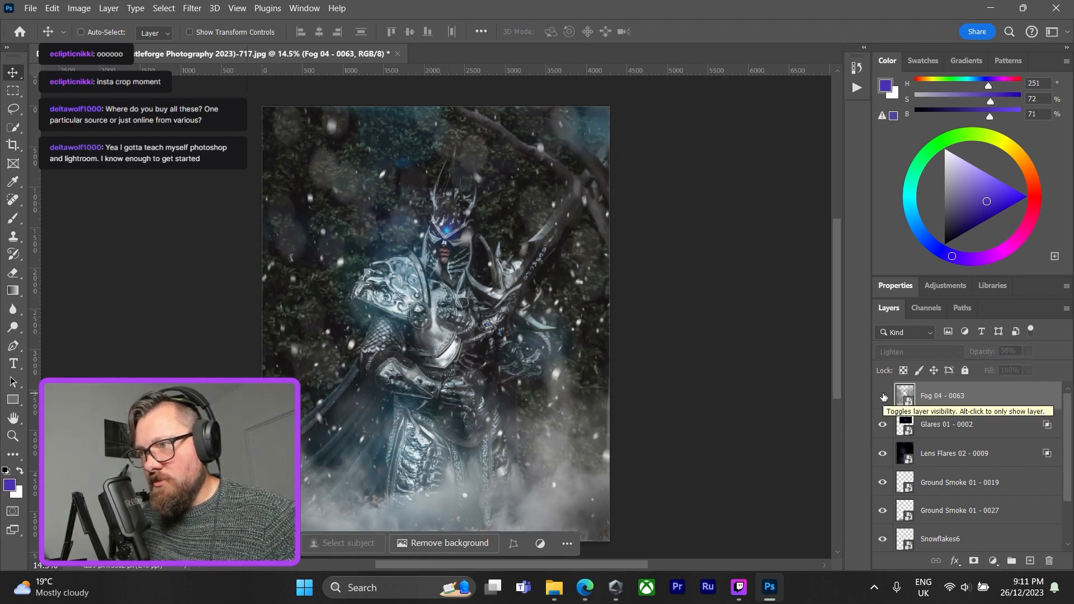
click(883, 396)
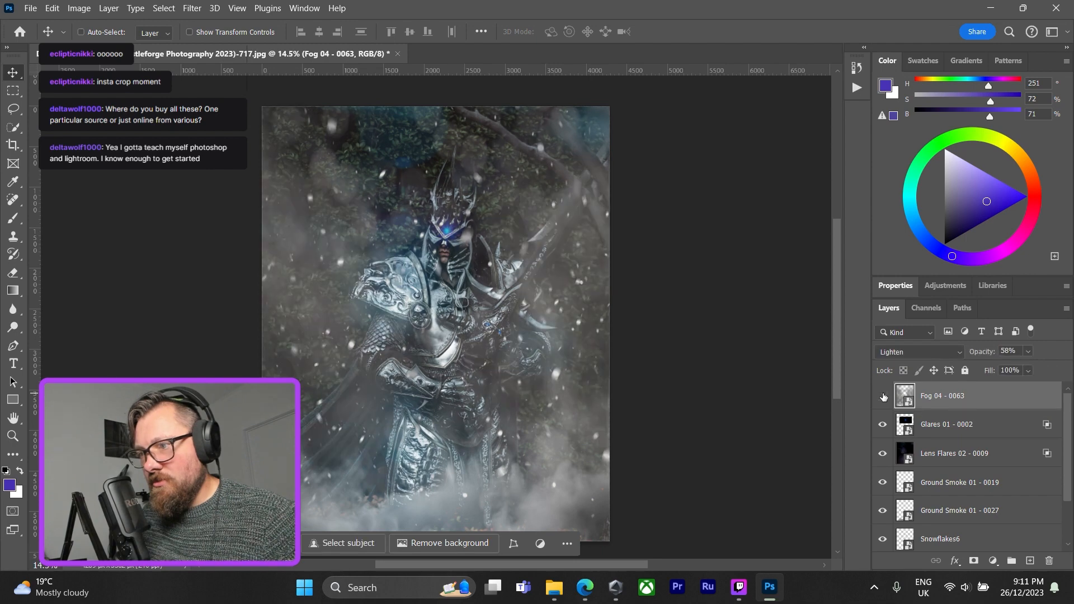
Hide the Fog 04 - 0063 layer and delete it from the document.
click(883, 396)
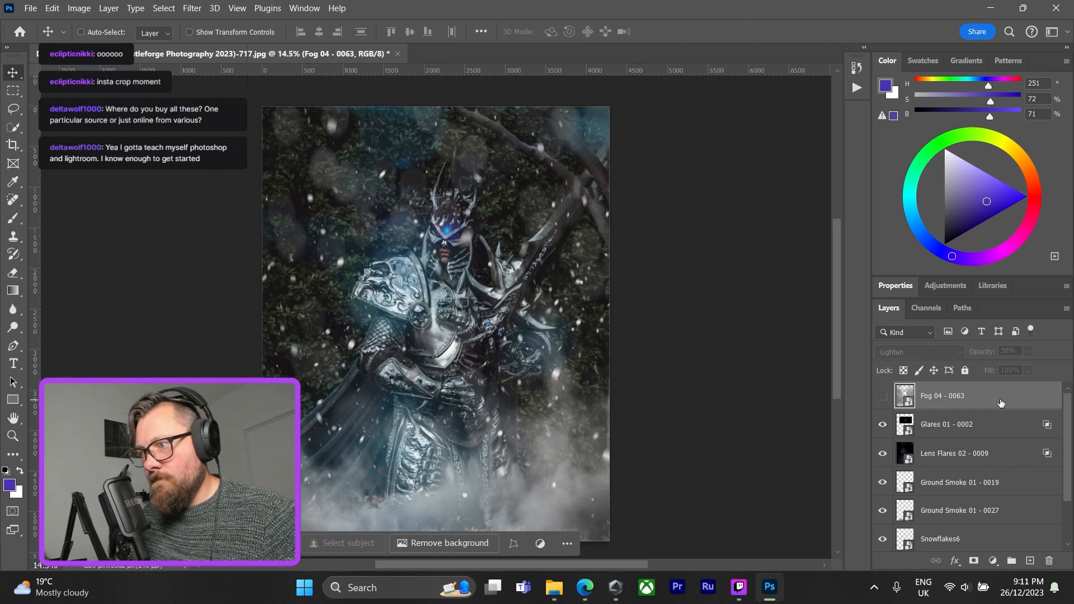
right_click(1000, 399)
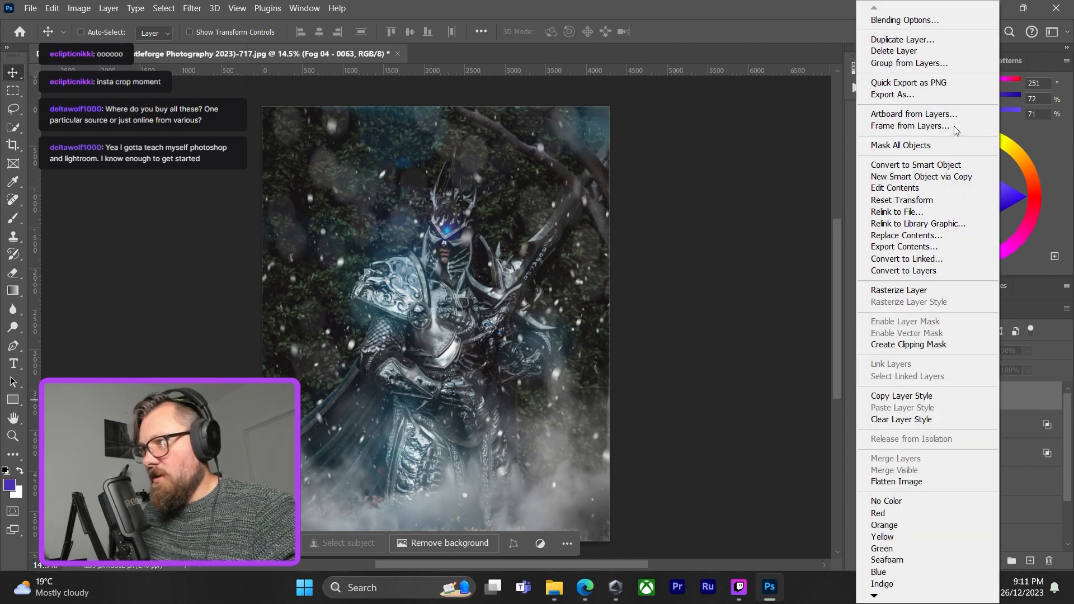
click(889, 50)
click(518, 230)
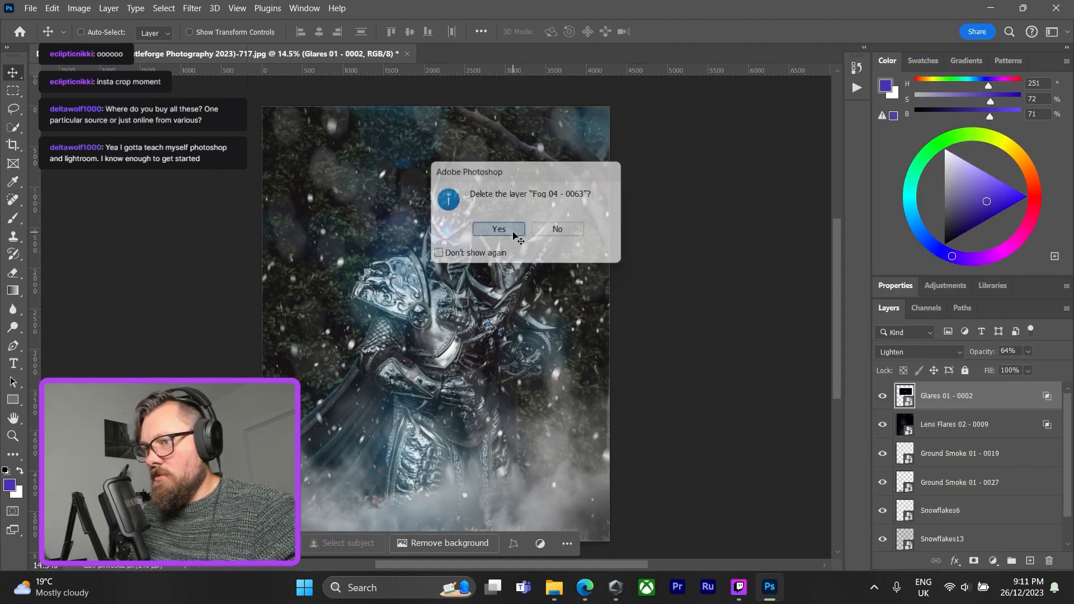
Duplicate the Ground Smoke 01 - 0027 layer within the same document under the default copy name.
click(1028, 484)
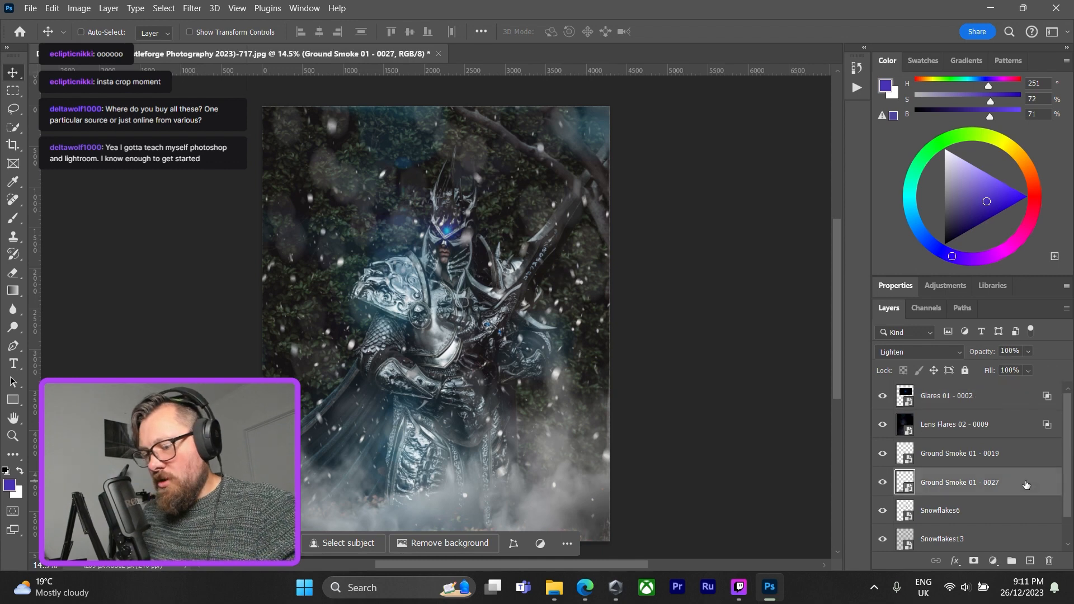
right_click(1025, 485)
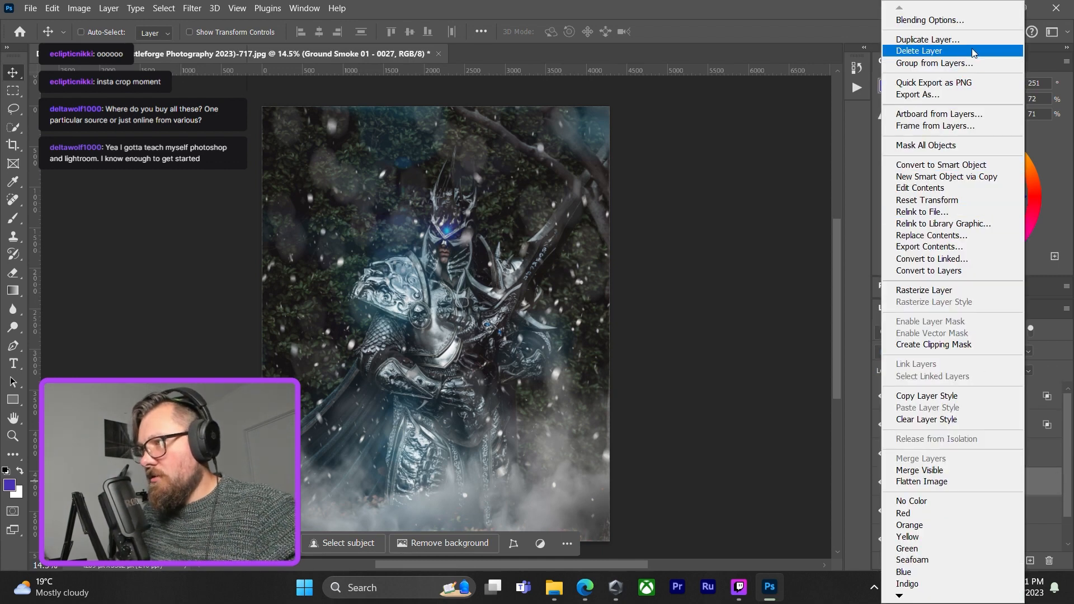
click(928, 39)
click(653, 154)
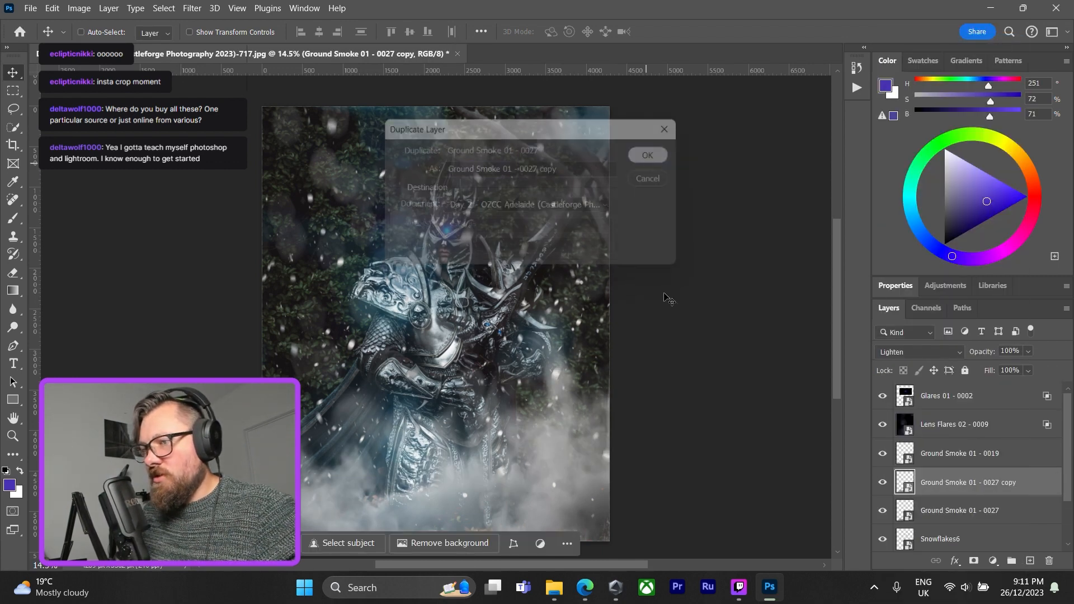
Shift the Ground Smoke 01 - 0027 copy toward the figure's left side, flip it horizontally, fine-tune its position, and commit the transform.
mouse_move(1028, 482)
mouse_down()
mouse_move(1028, 413)
mouse_move(1027, 479)
mouse_up()
key(ctrl+t)
drag(506, 406, 379, 373)
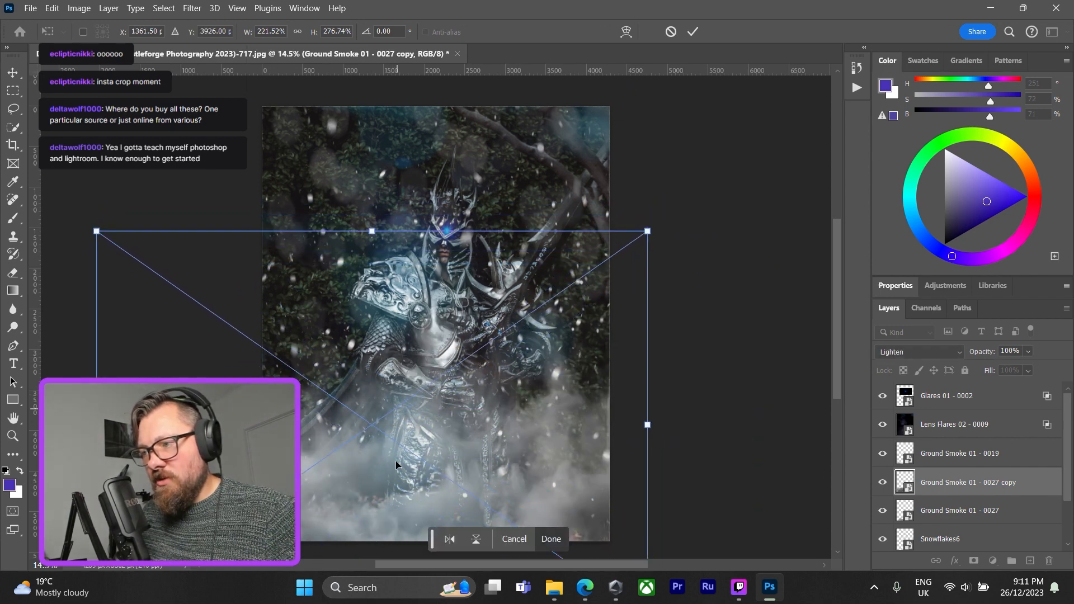
click(451, 540)
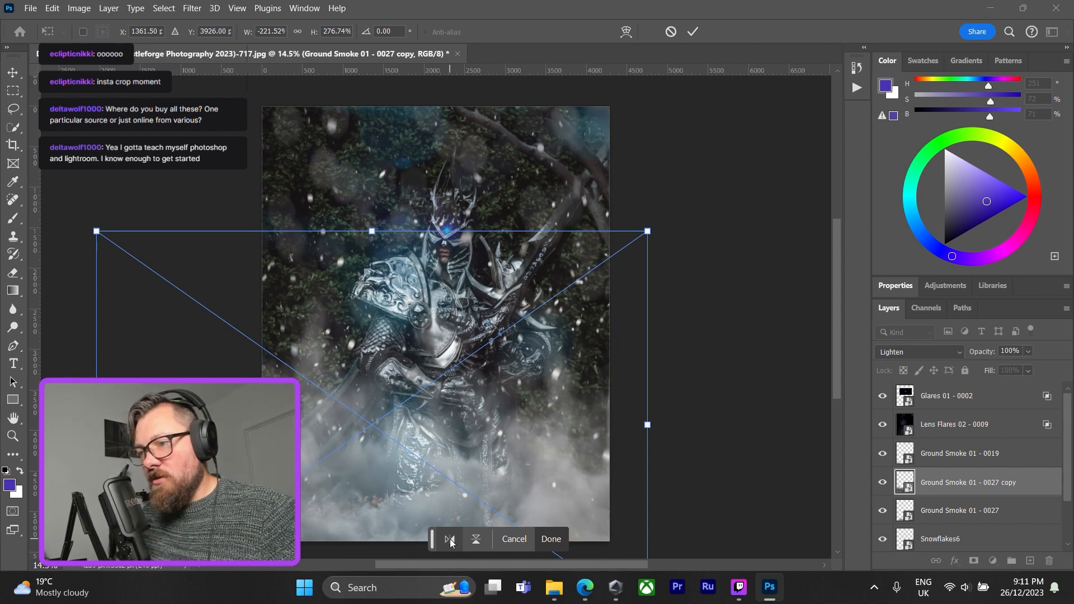
drag(518, 451, 493, 468)
click(548, 540)
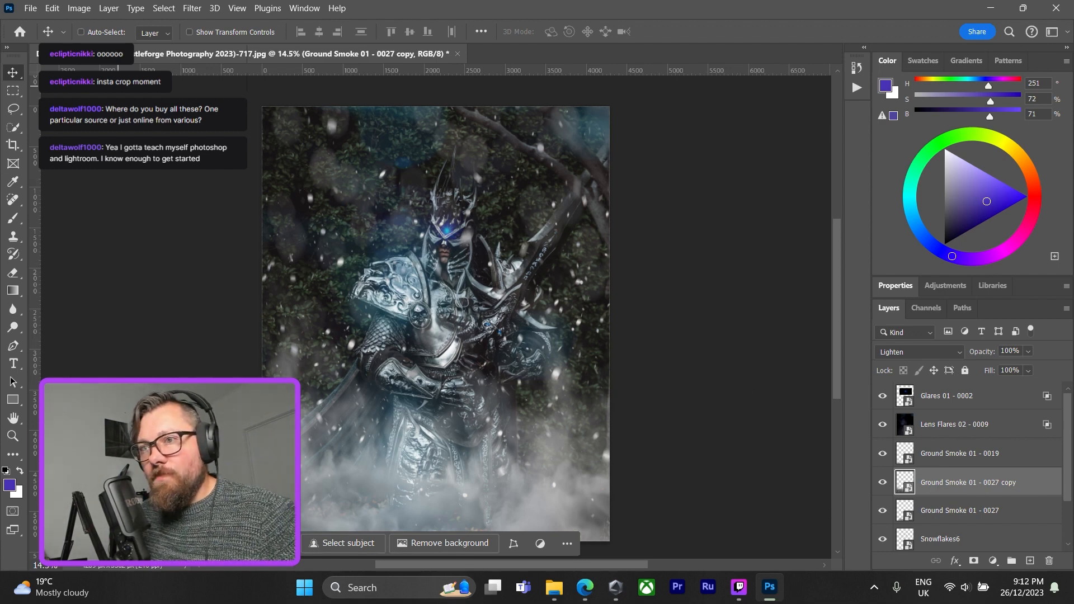
Crop the image slightly tighter around the figure at the 4:5 ratio and apply the crop.
click(14, 146)
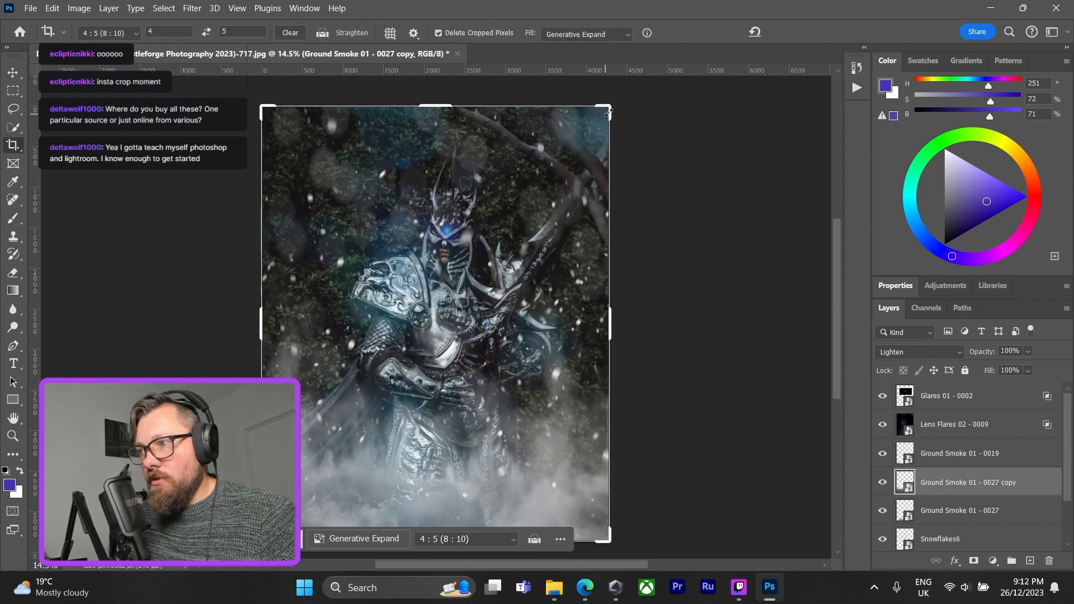
drag(609, 111, 601, 117)
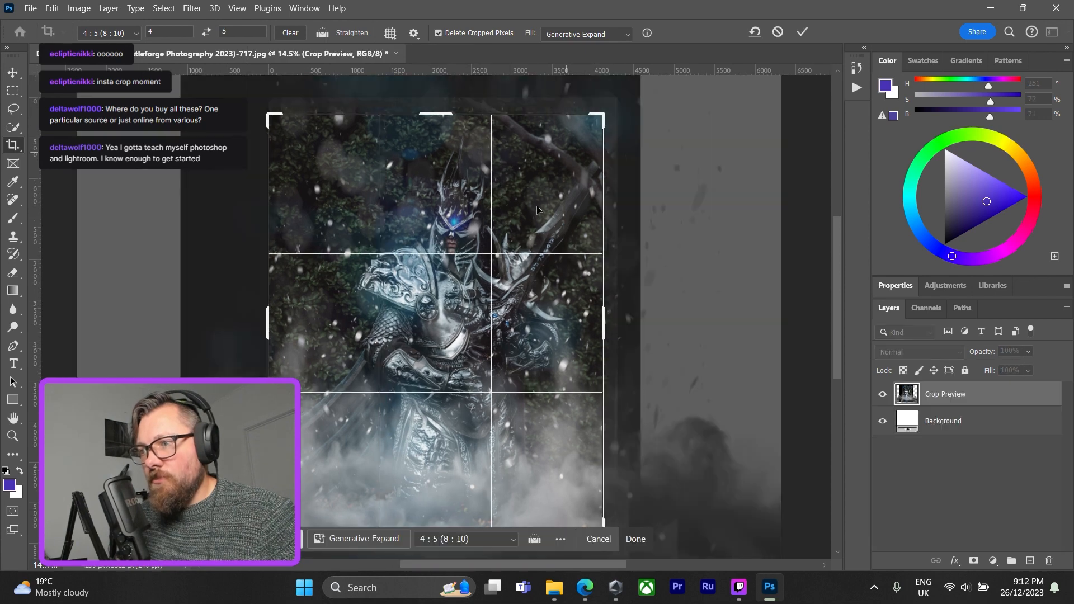
click(630, 544)
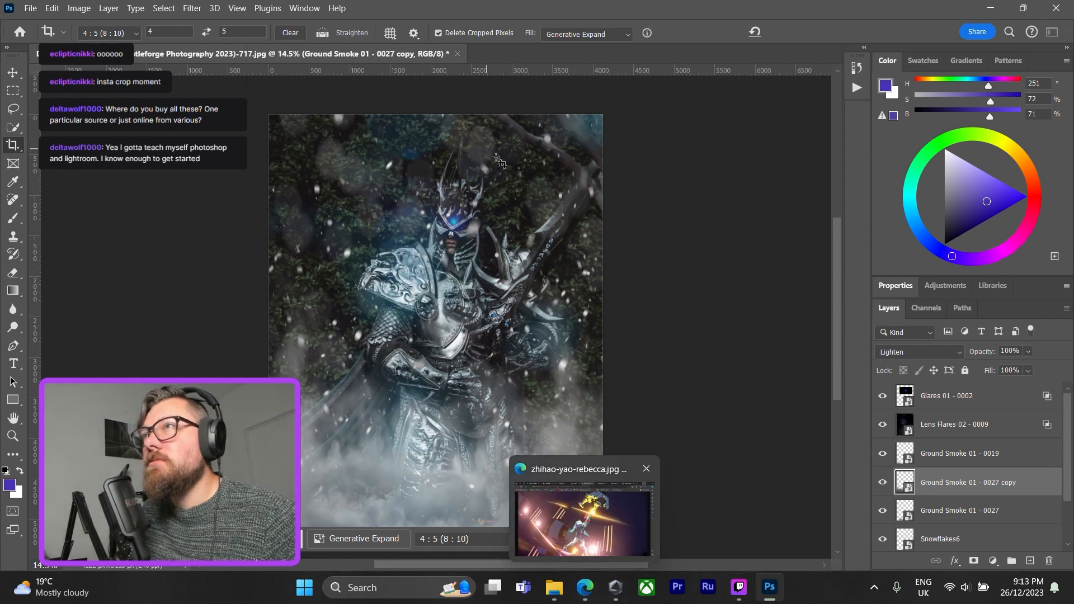
Open the Radiant FX 8bit Glass Bokeh folder in File Explorer, place Glass Bokeh 0013-8 onto the photo in Photoshop, and commit.
click(557, 585)
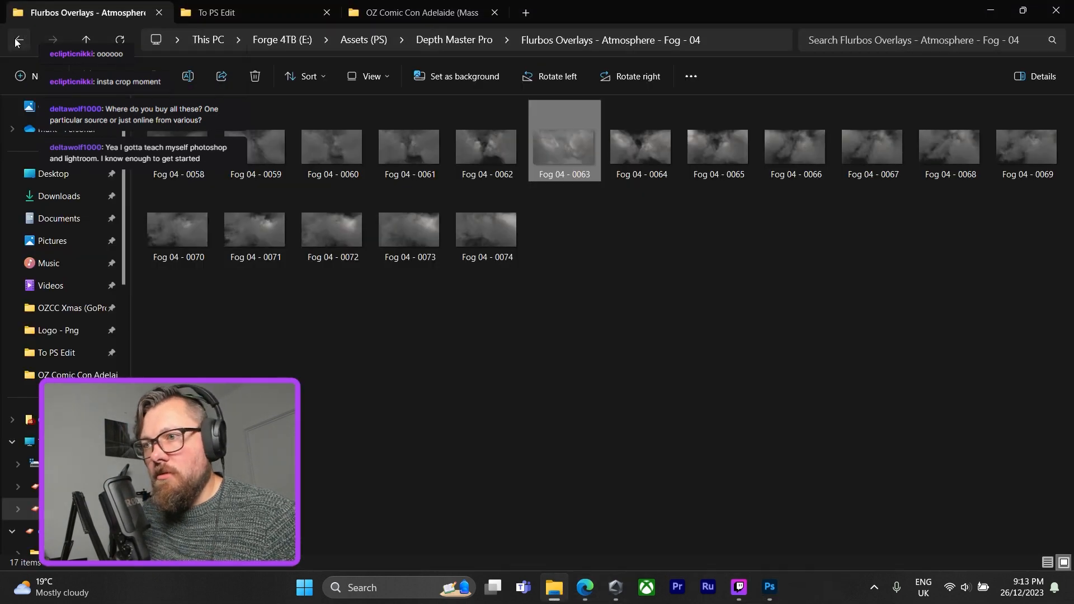
click(18, 41)
click(18, 40)
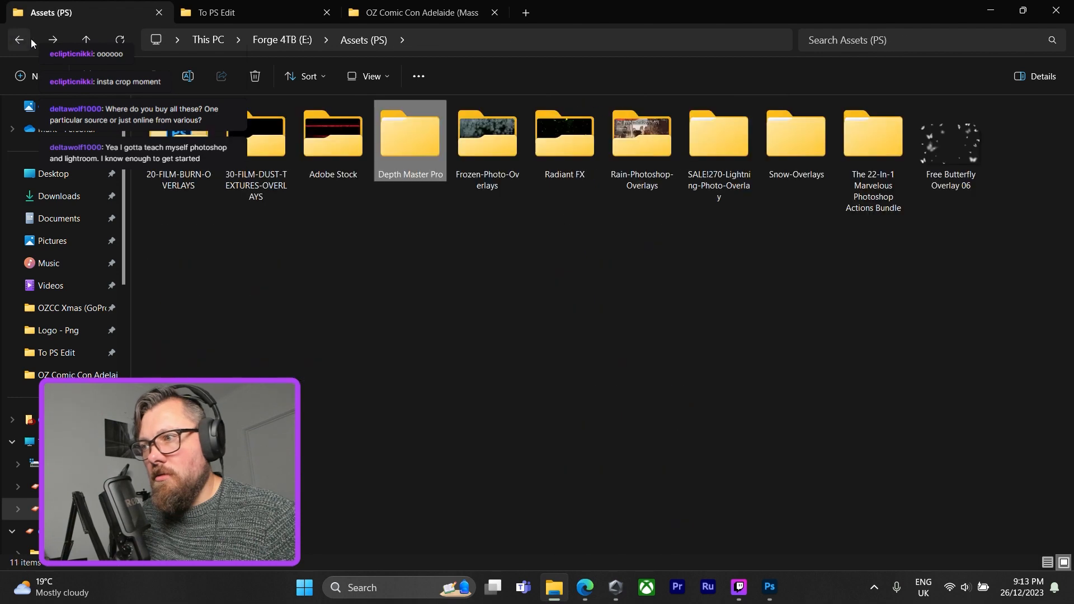
double_click(569, 151)
double_click(179, 154)
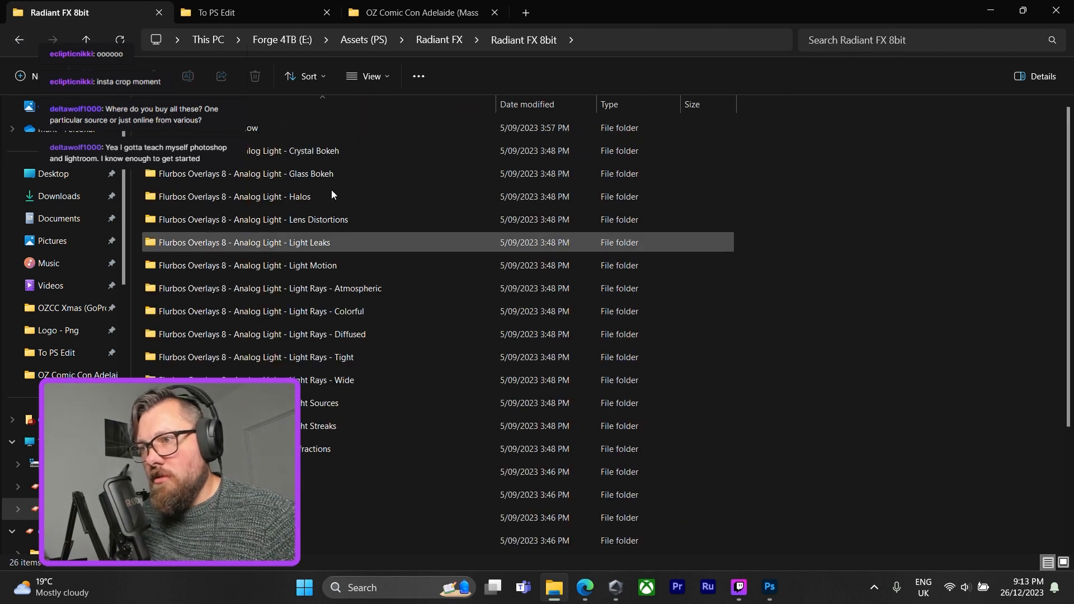
double_click(370, 171)
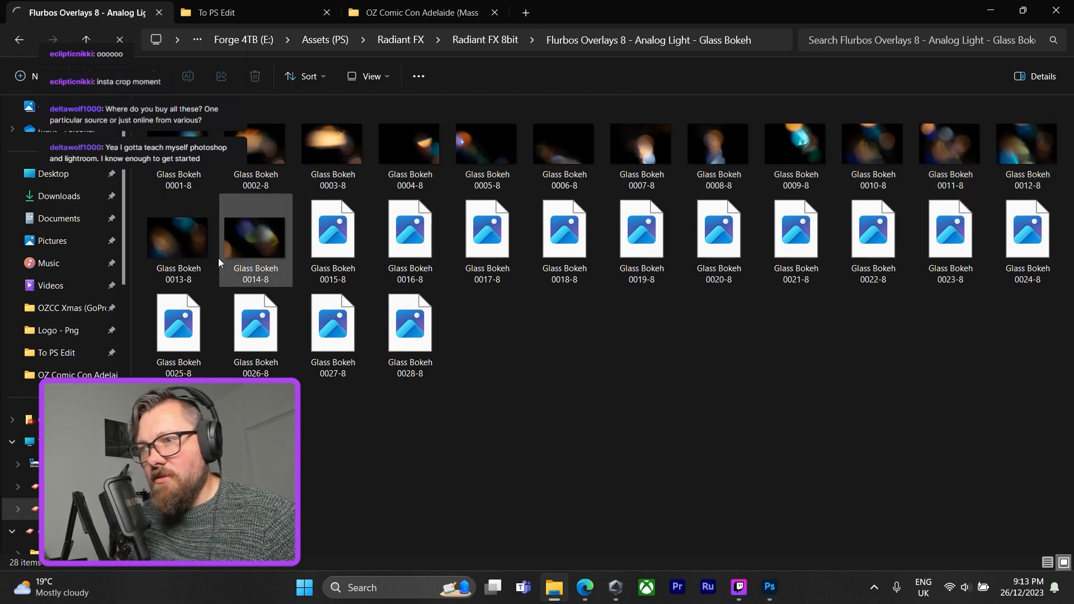
click(173, 237)
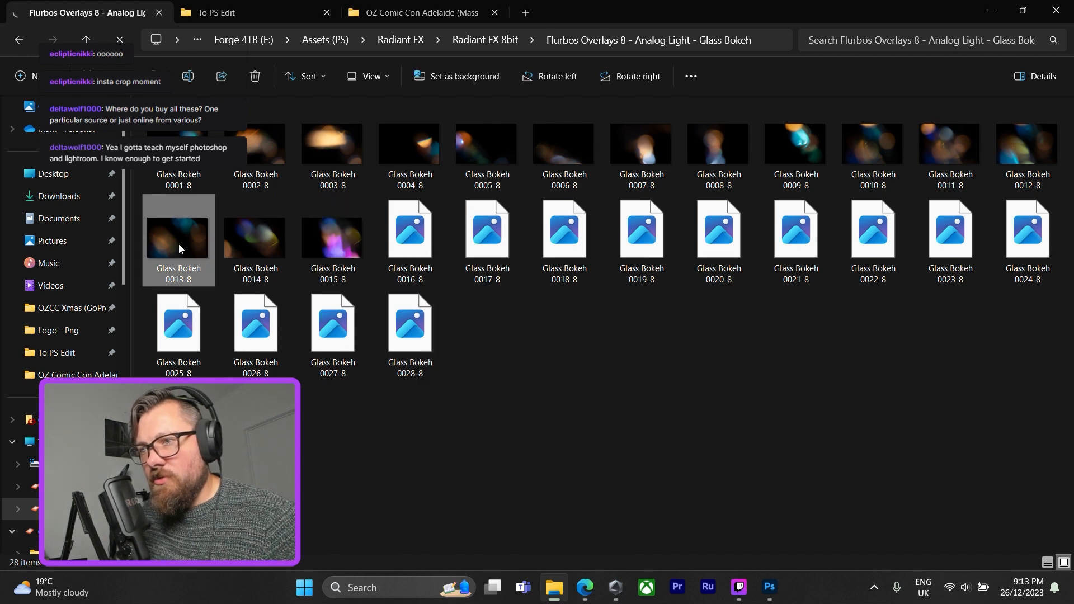
drag(180, 248, 412, 270)
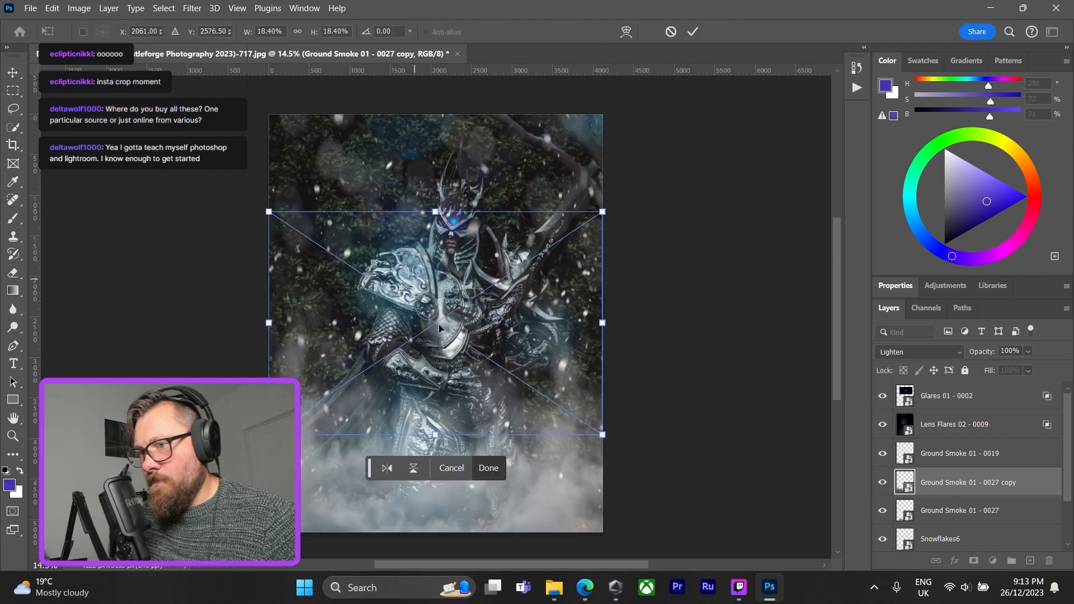
click(488, 468)
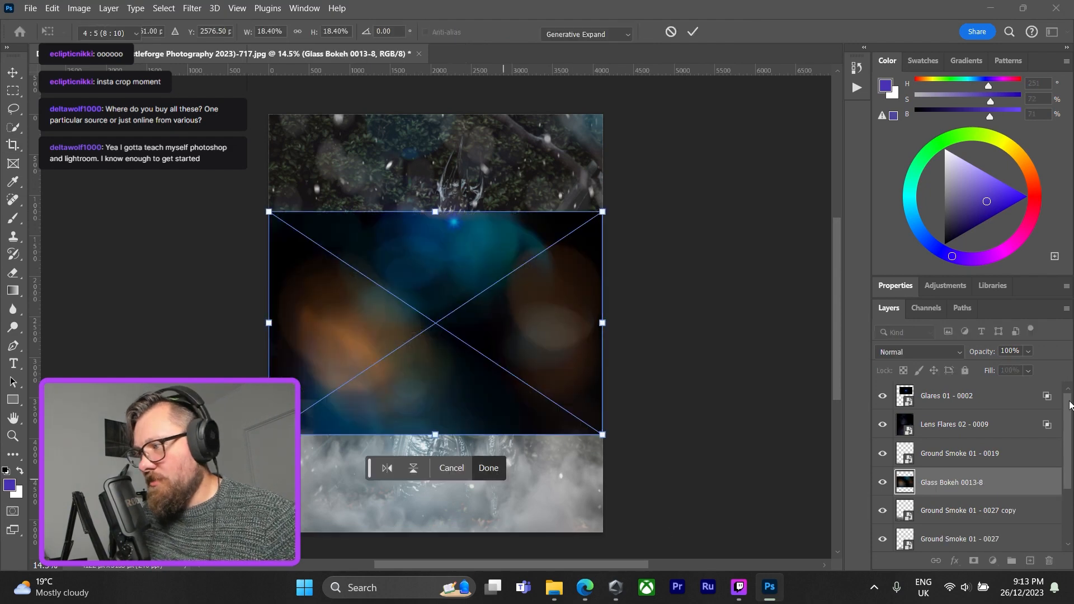
Rotate the Glass Bokeh 0013-8 layer to 90° in its transform properties and bring the layer list back into view.
key(c)
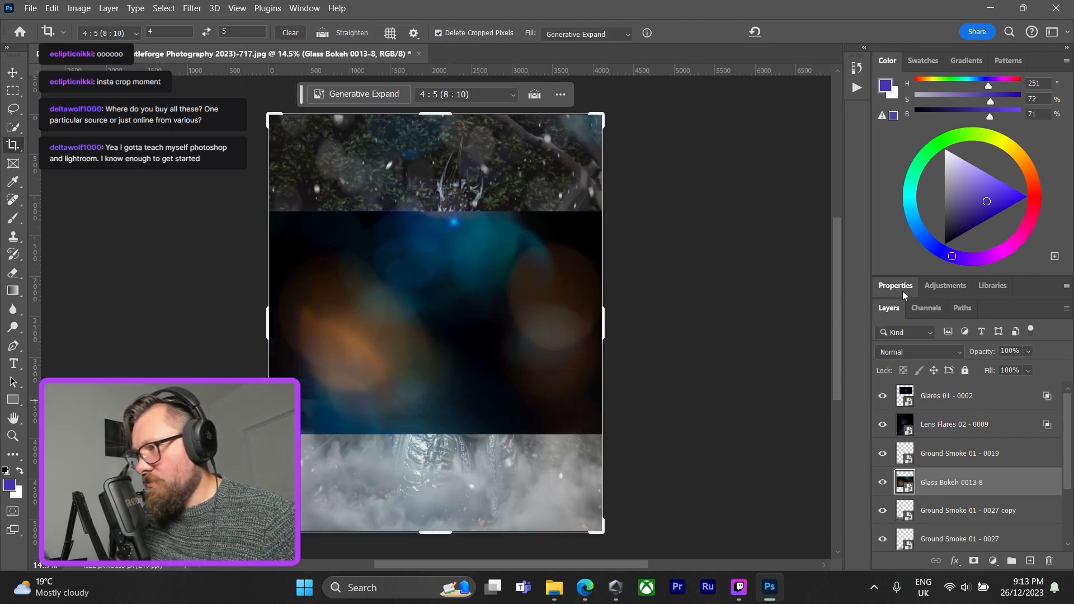
click(901, 291)
click(923, 484)
click(916, 439)
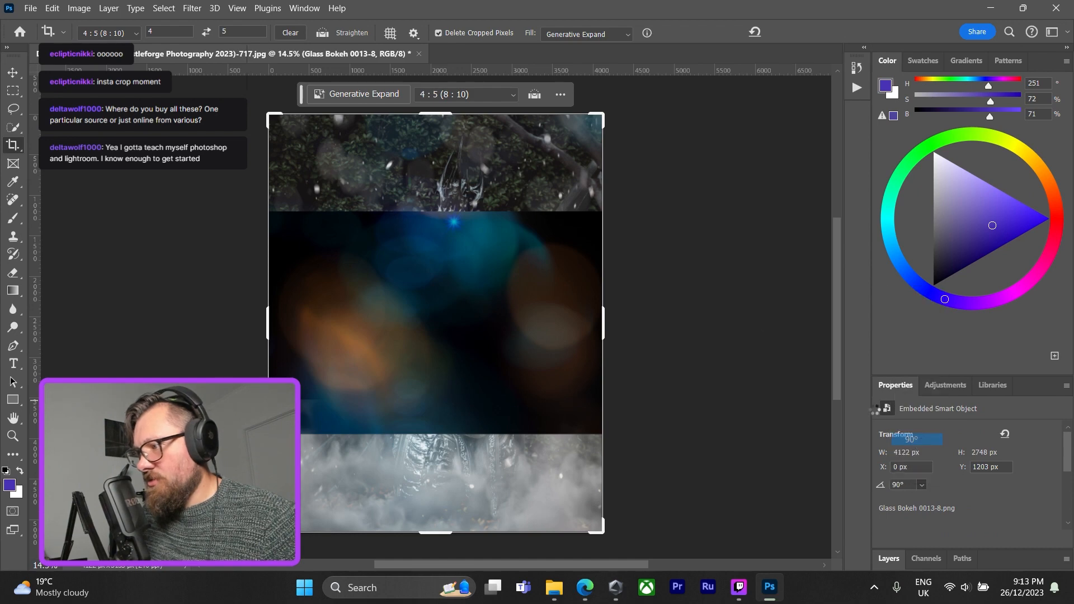
click(895, 556)
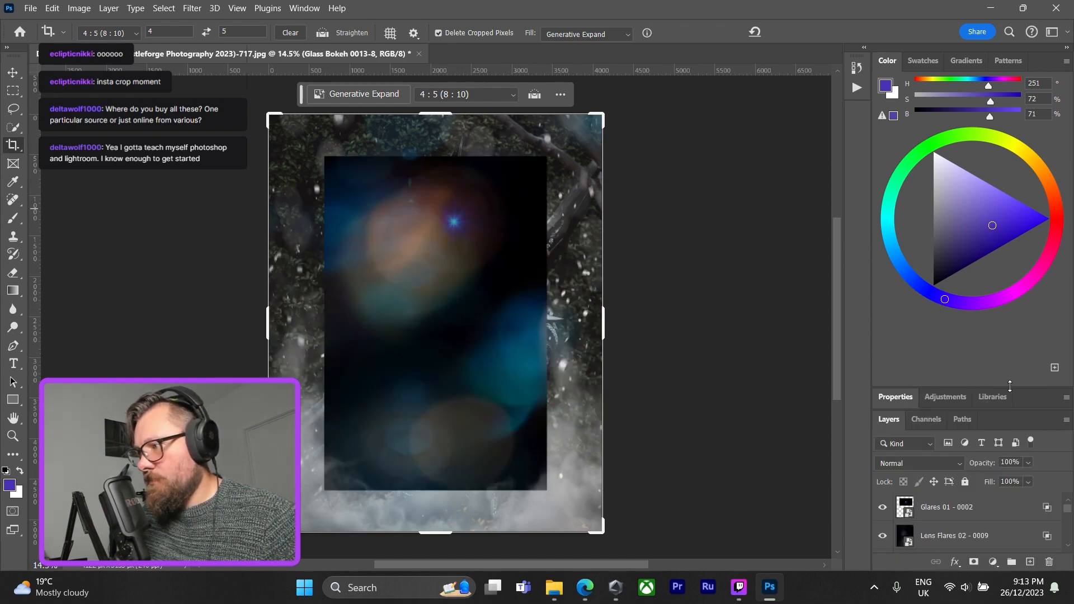
drag(1010, 386, 1012, 287)
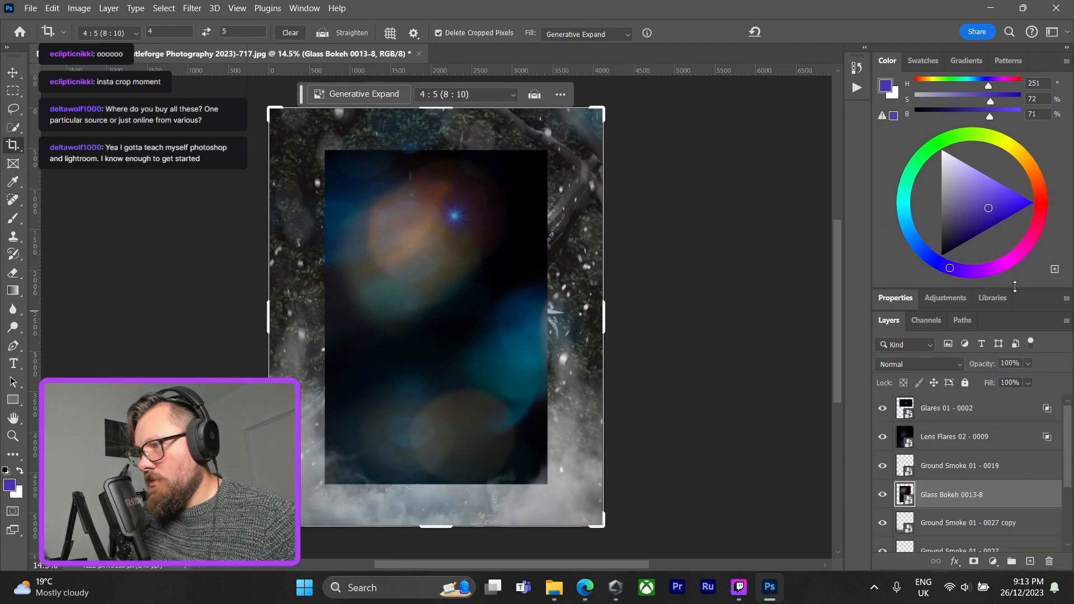
Set the Glass Bokeh 0013-8 layer's blend mode to Screen in the blending options and apply.
double_click(1017, 500)
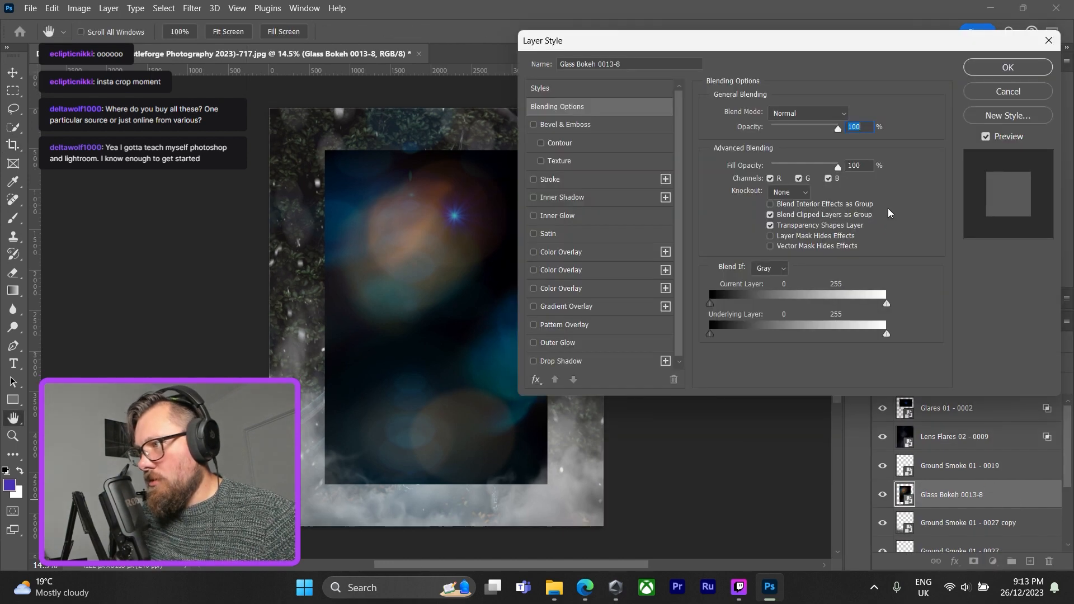
click(844, 114)
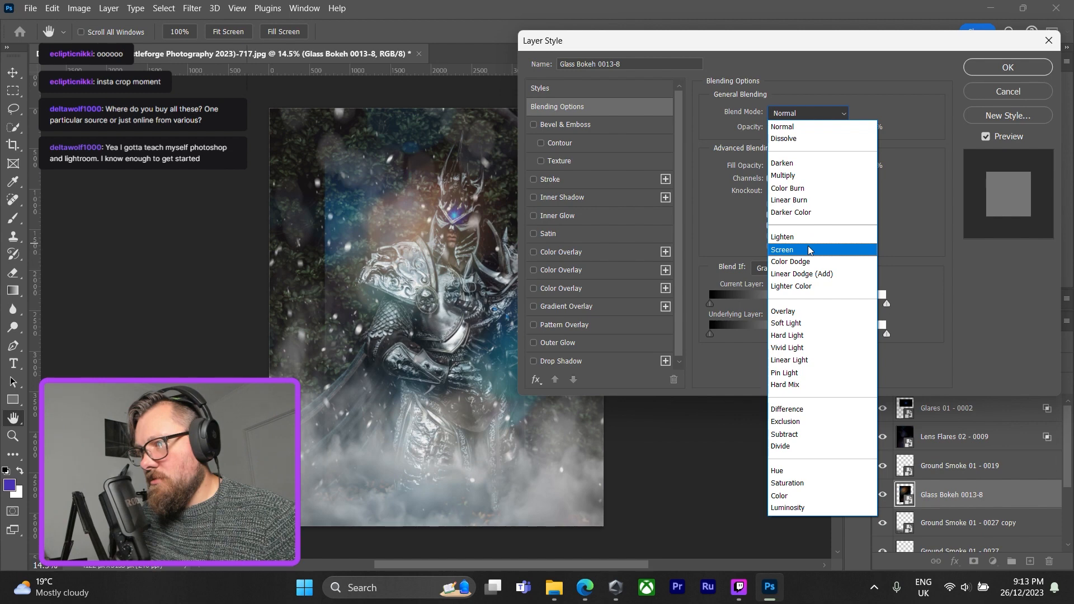
click(812, 249)
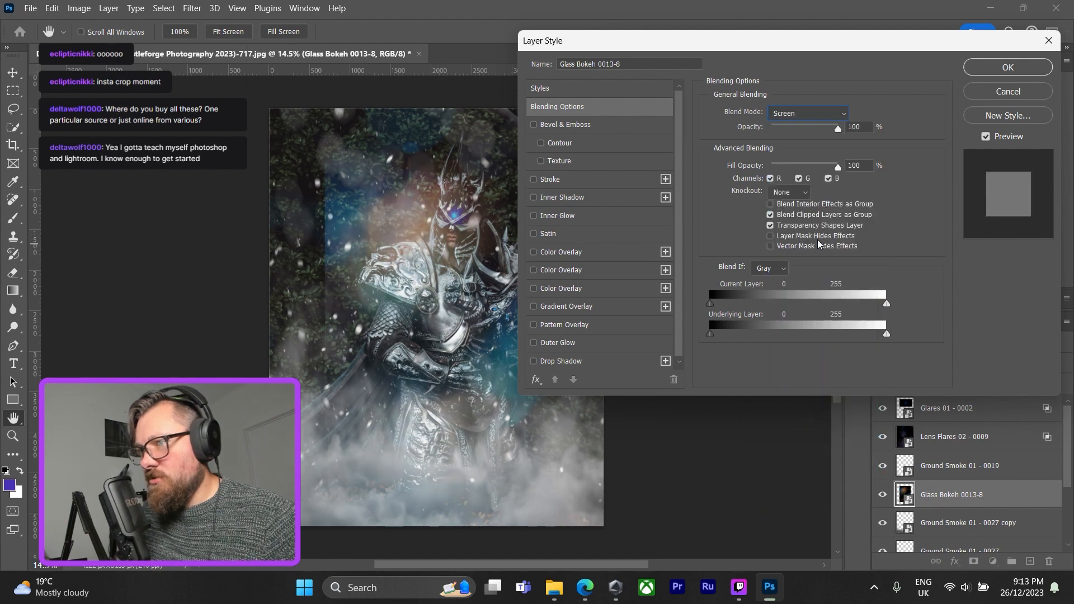
click(1007, 68)
key(c)
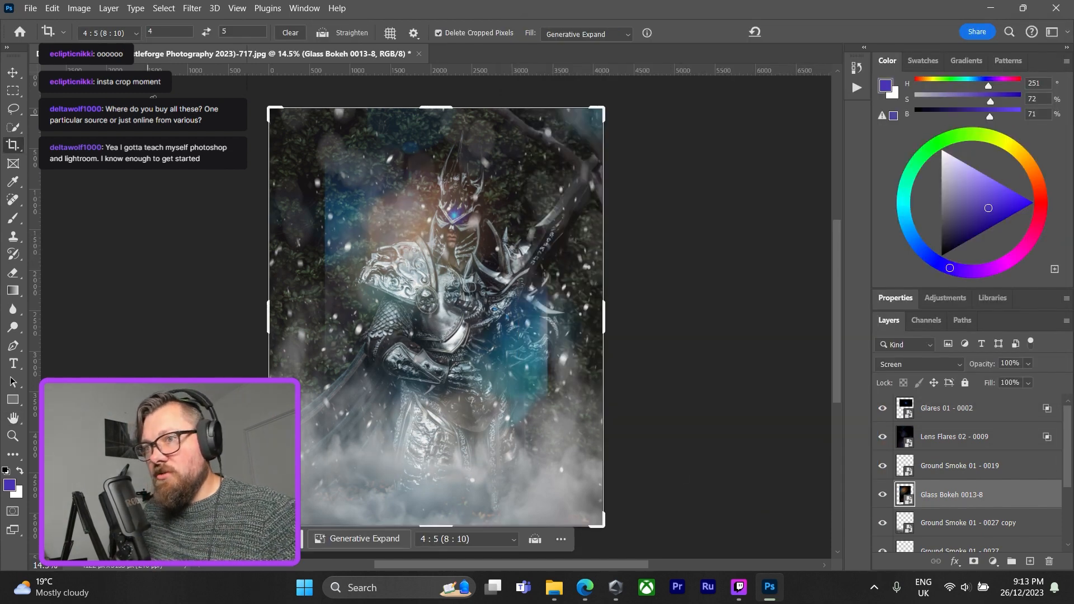
Move the Glass Bokeh 0013-8 overlay to the photo's upper-left corner, stretch it to cover the whole canvas, and commit.
key(v)
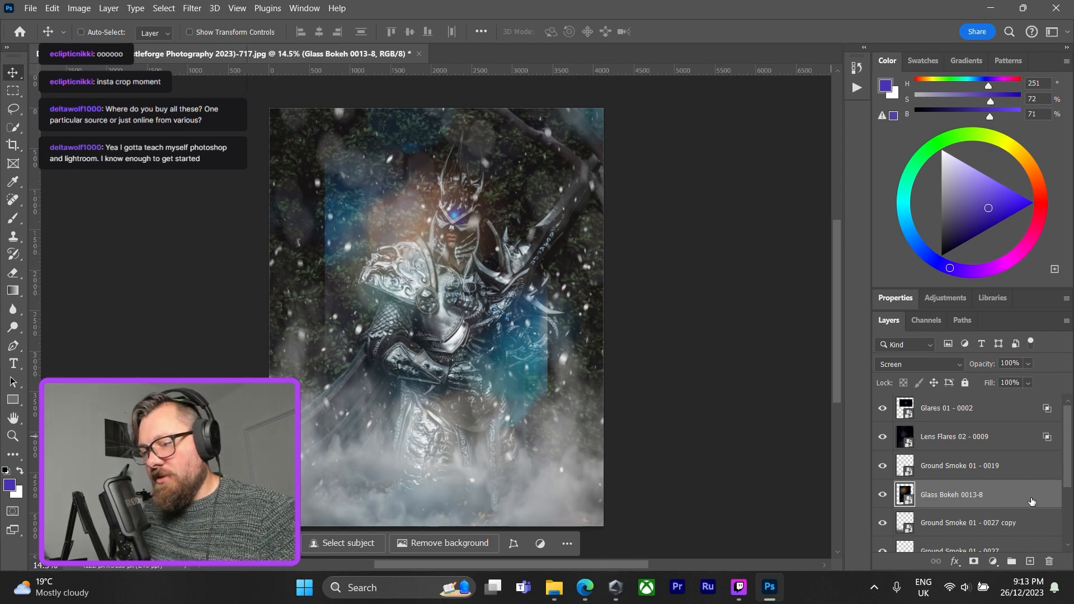
key(ctrl+t)
drag(327, 230, 383, 273)
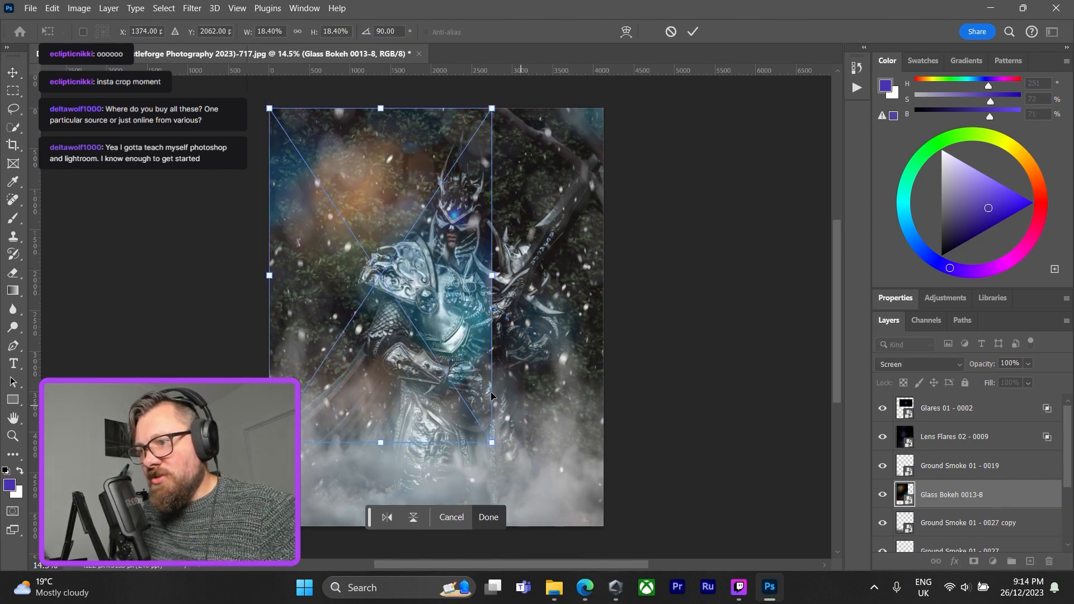
click(490, 515)
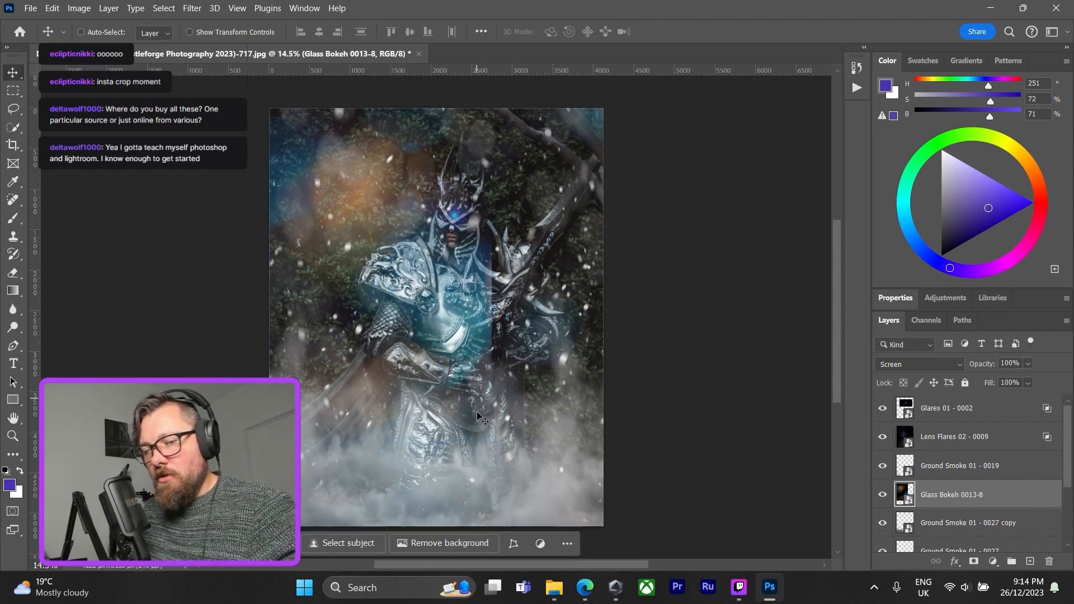
key(ctrl+t)
drag(491, 443, 603, 526)
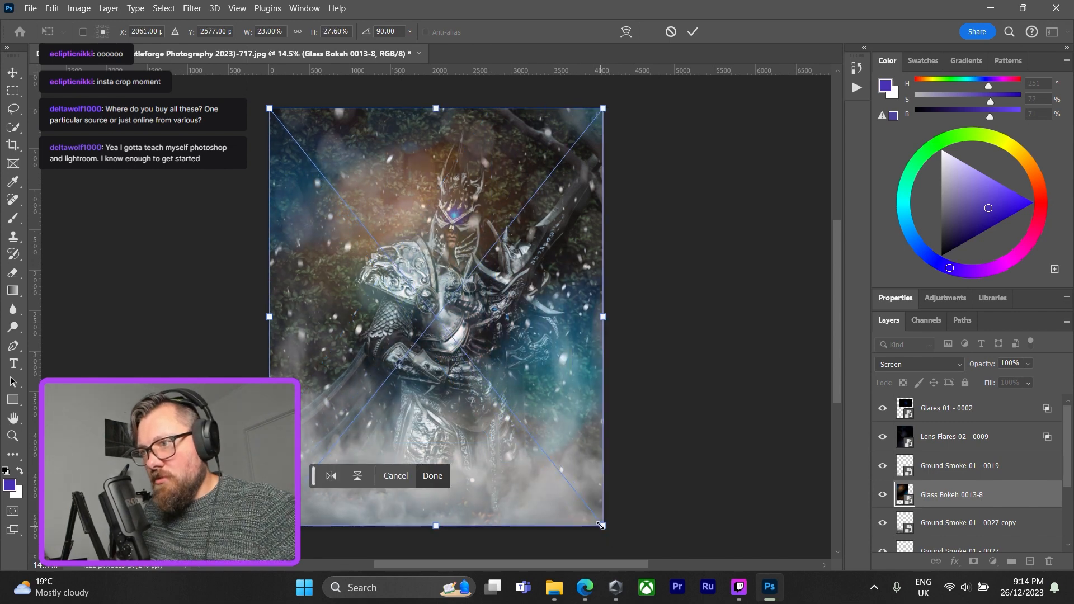
click(432, 476)
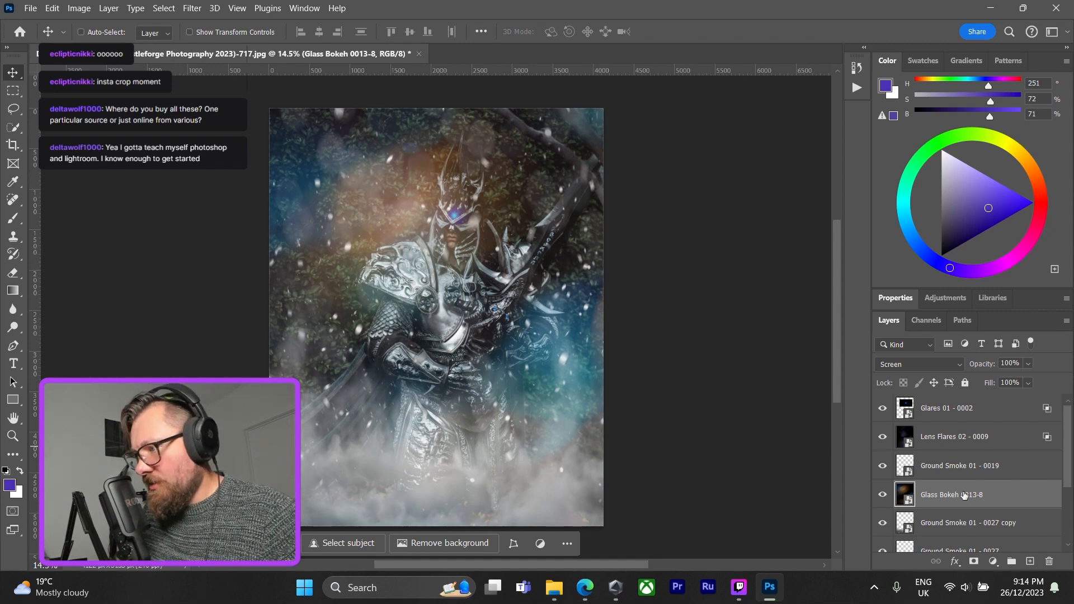
Compare channel combinations in the Glass Bokeh 0013-8 layer's blending options, exclude only the green channel, and apply.
double_click(1013, 493)
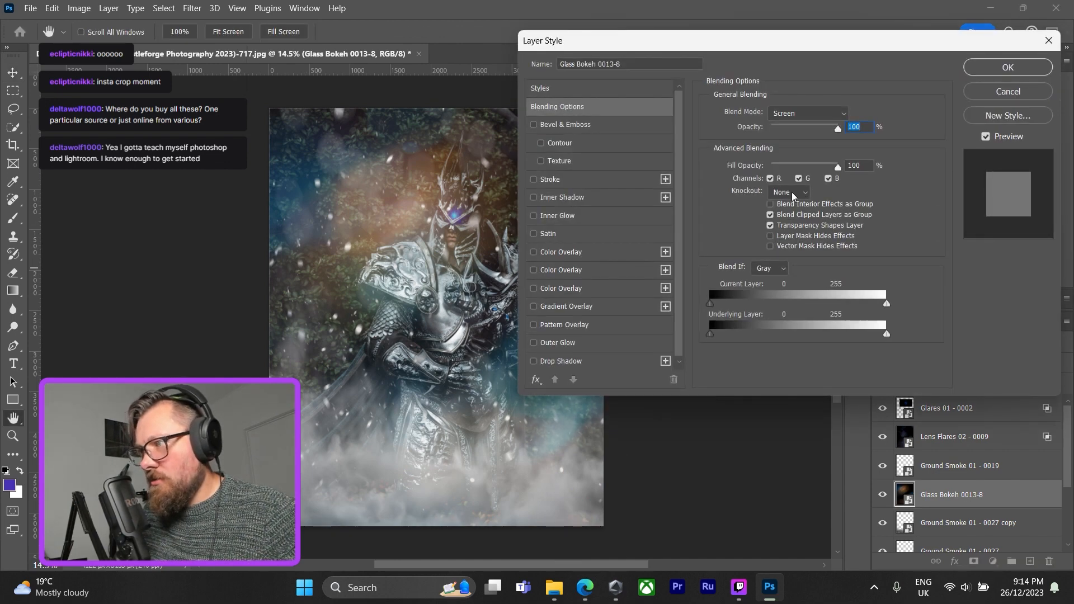
click(770, 178)
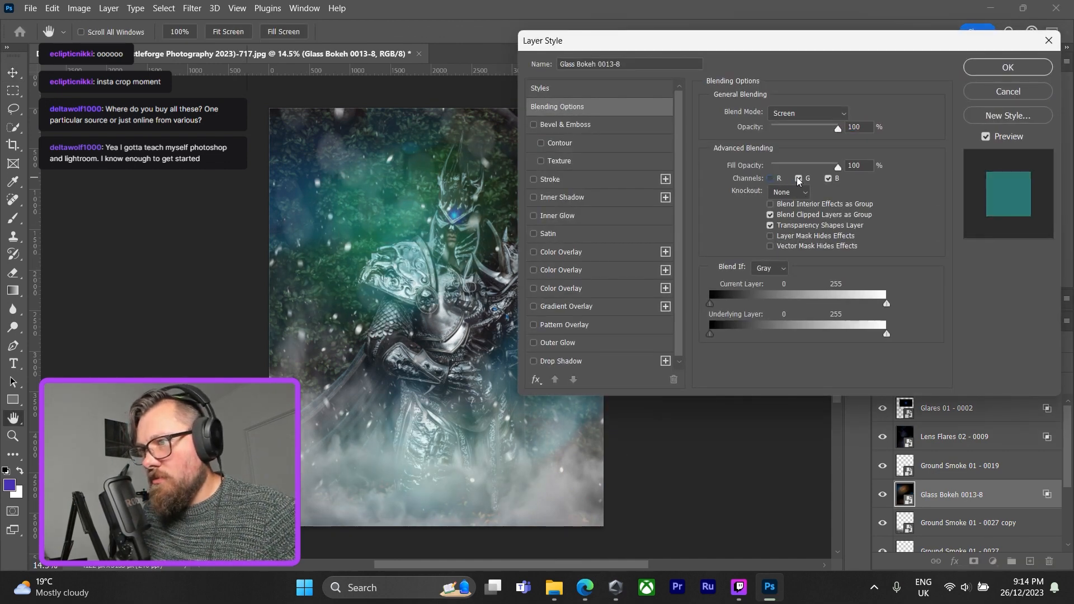
click(798, 179)
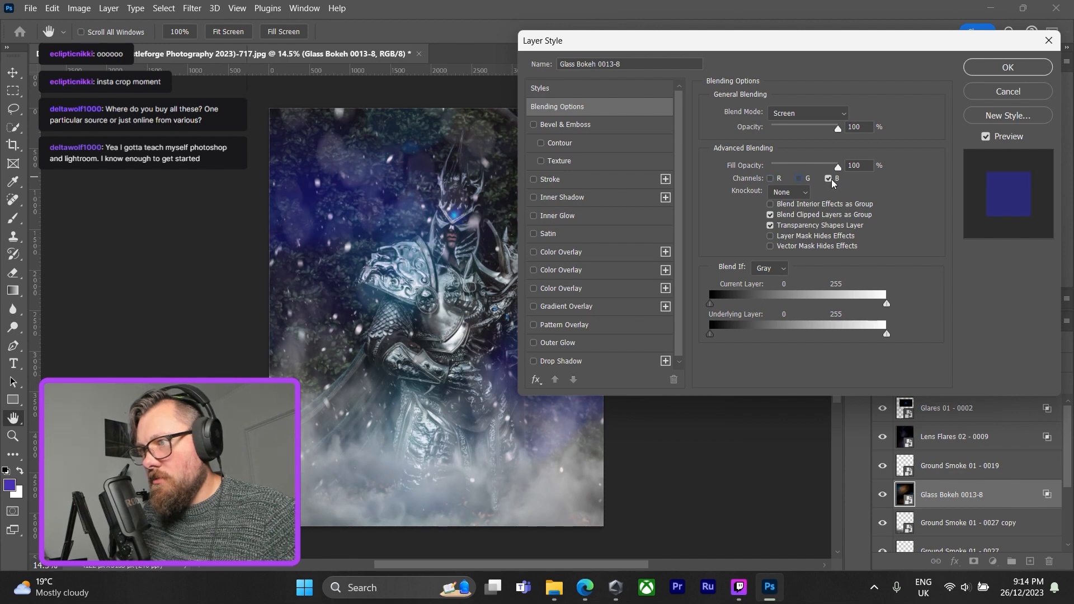
click(798, 179)
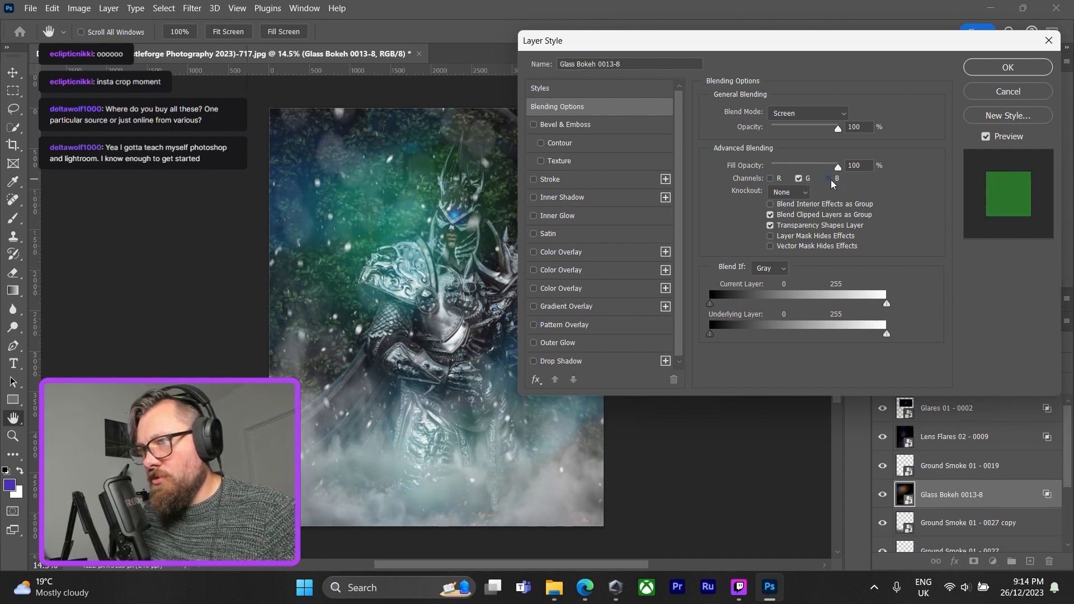
click(829, 178)
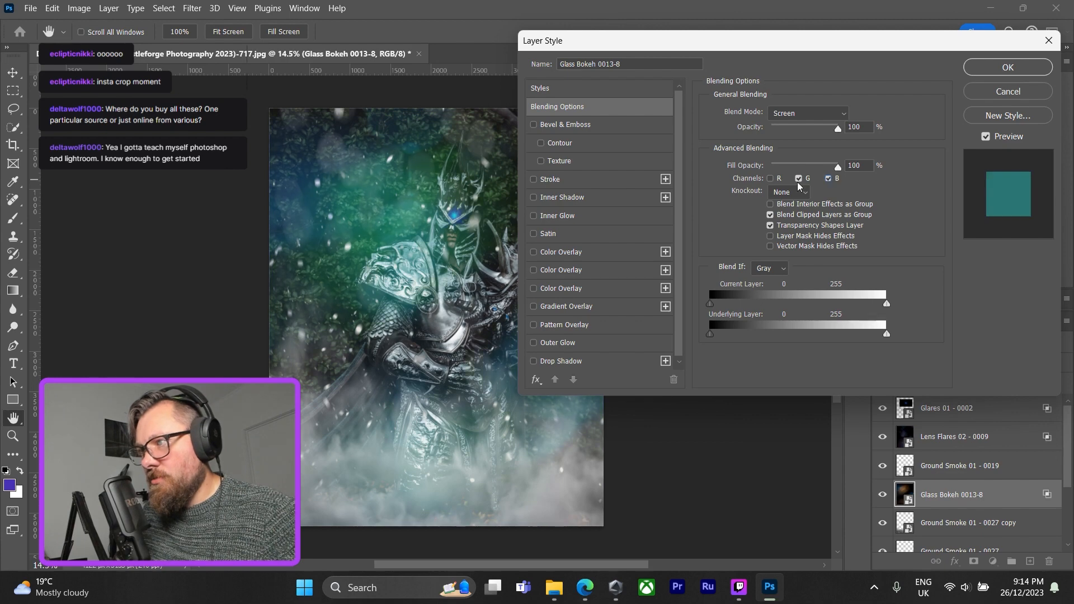
click(770, 178)
click(798, 178)
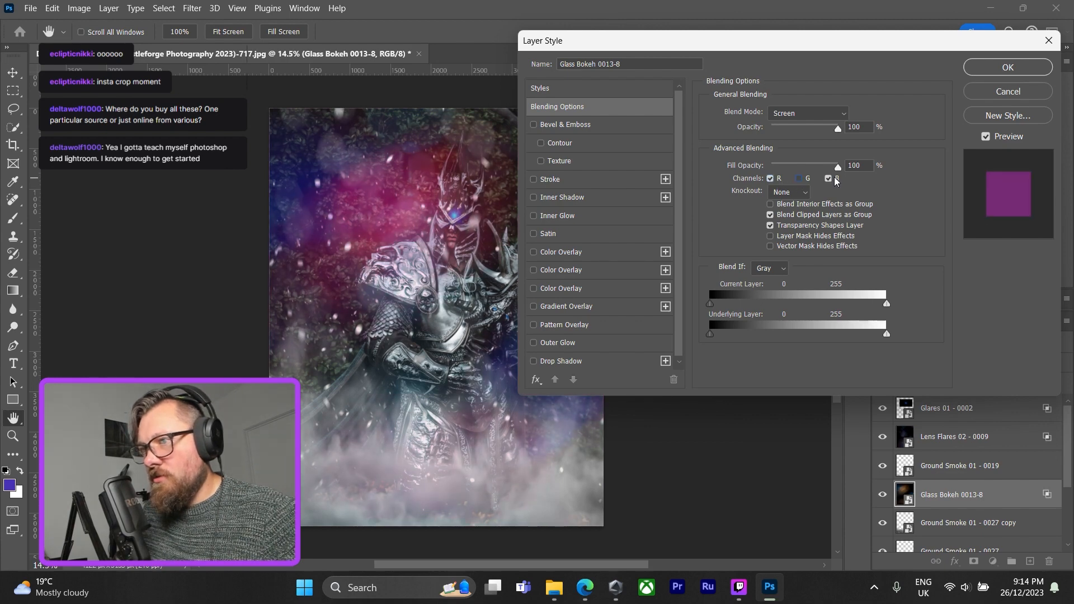
click(829, 178)
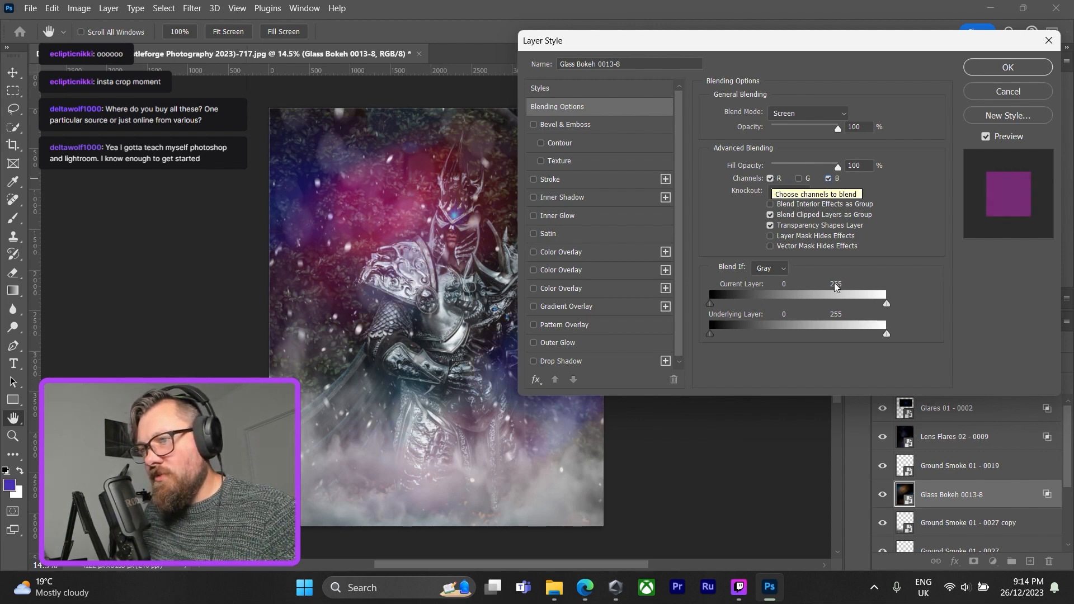
click(798, 178)
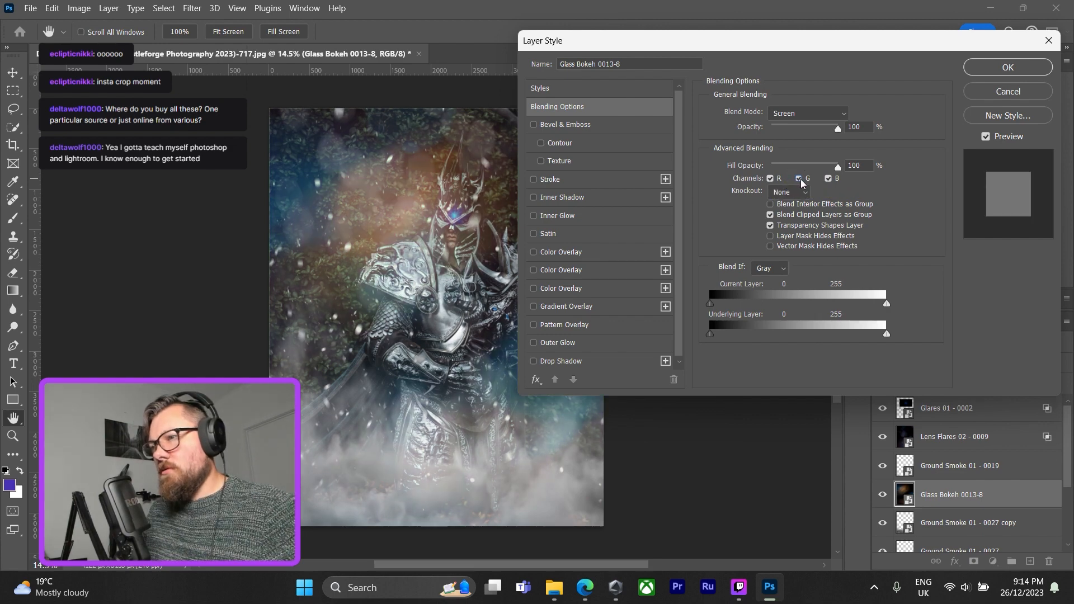
click(799, 179)
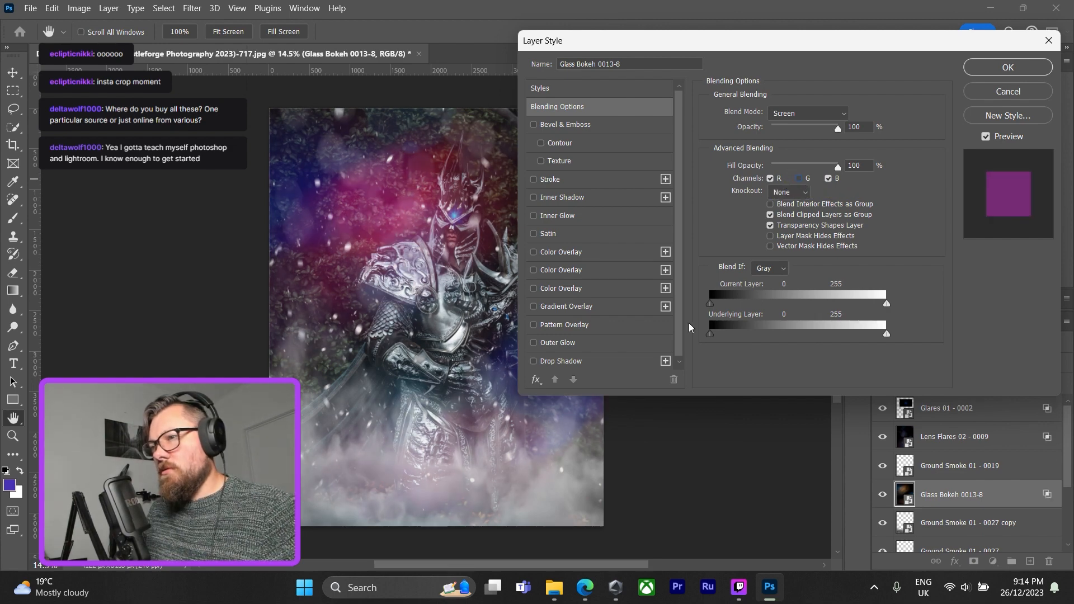
click(1007, 70)
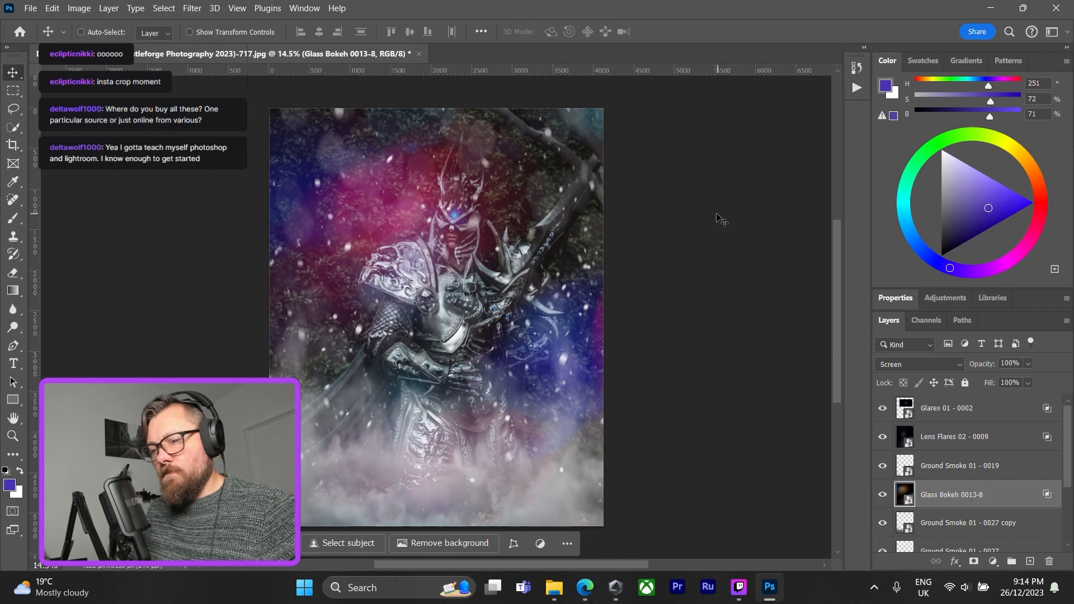
Enlarge the Glass Bokeh 0013-8 overlay to about 29% width and 31% height, align its right edge with the canvas, and commit.
key(ctrl+t)
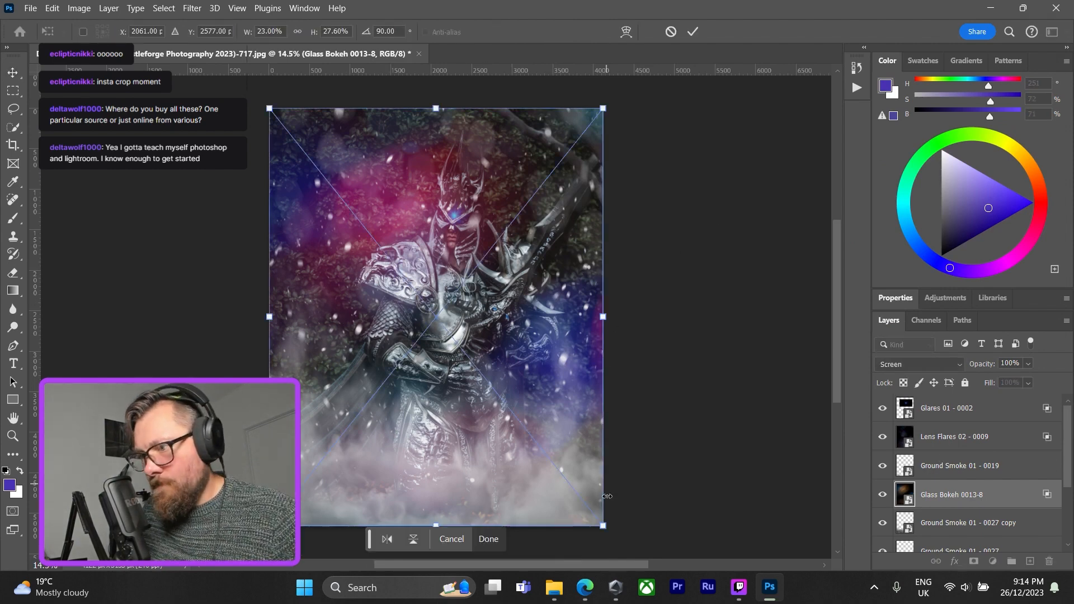
drag(603, 526, 641, 492)
scroll(637, 384, up, 5)
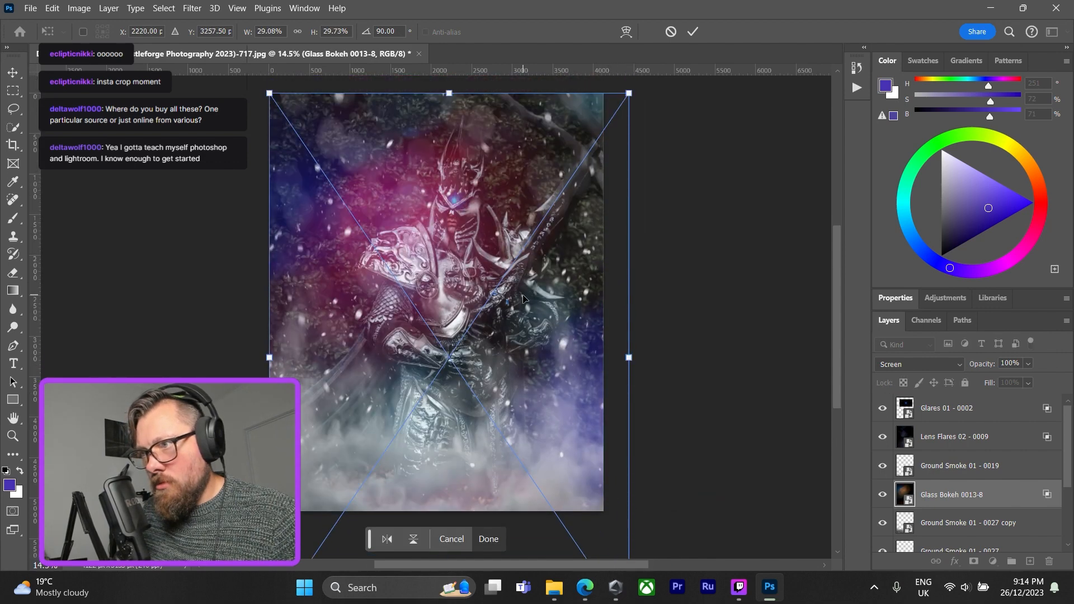
drag(521, 292, 495, 253)
drag(555, 395, 523, 383)
drag(589, 302, 603, 302)
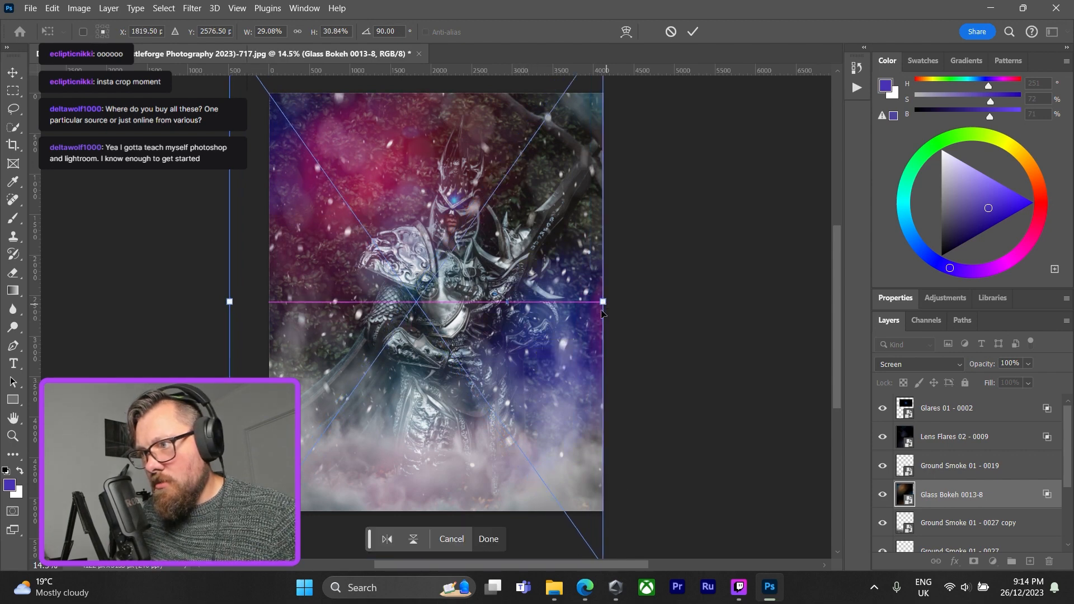
scroll(559, 401, up, 2)
key(Return)
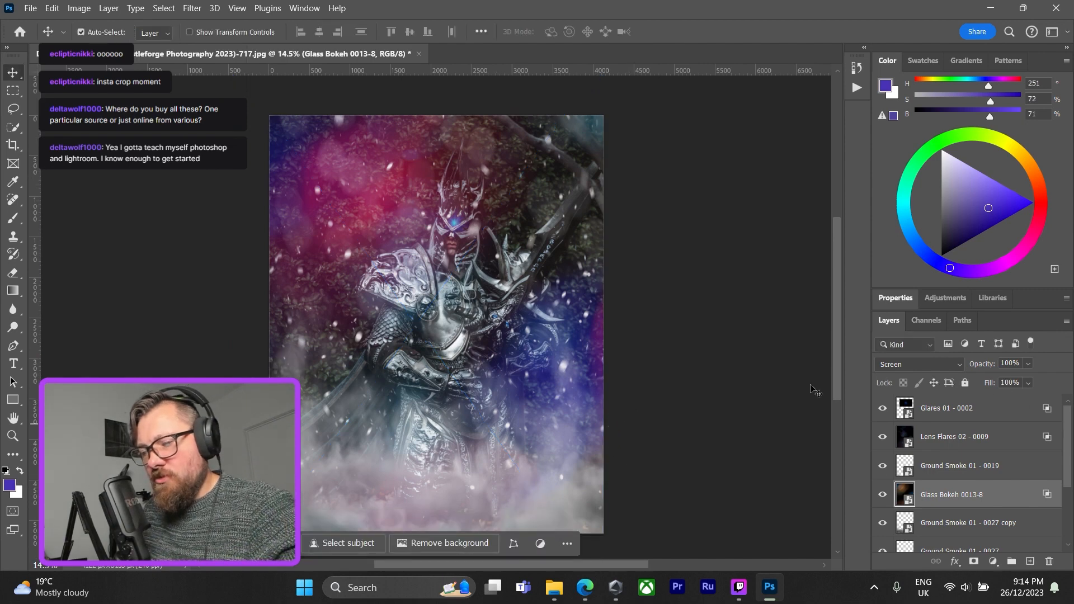
Try horizontal and vertical flips of the Glass Bokeh 0013-8 overlay in various combinations.
key(ctrl+t)
click(366, 539)
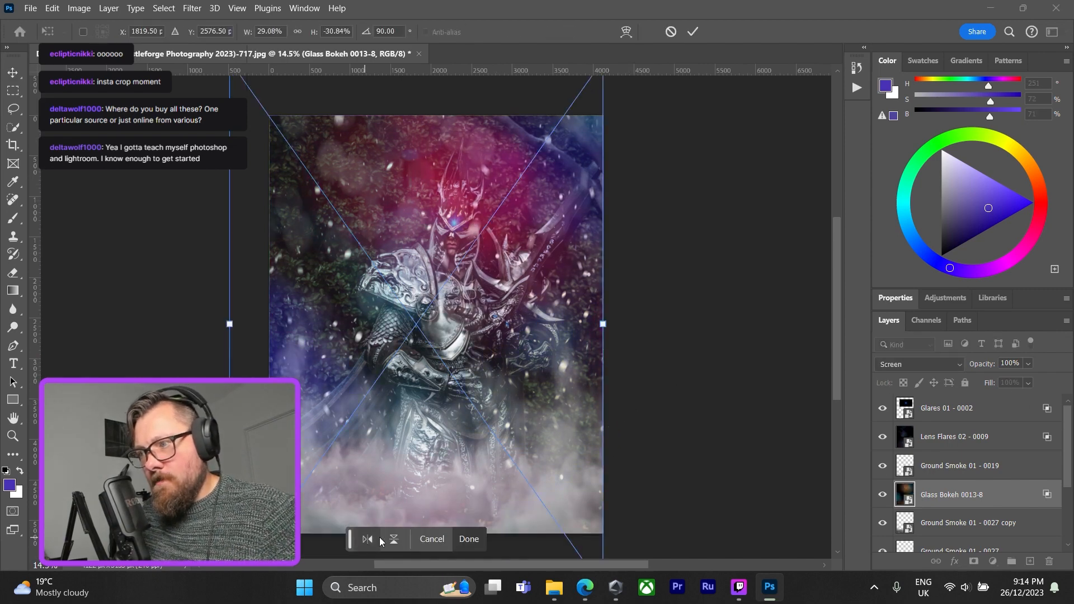
click(394, 539)
click(366, 540)
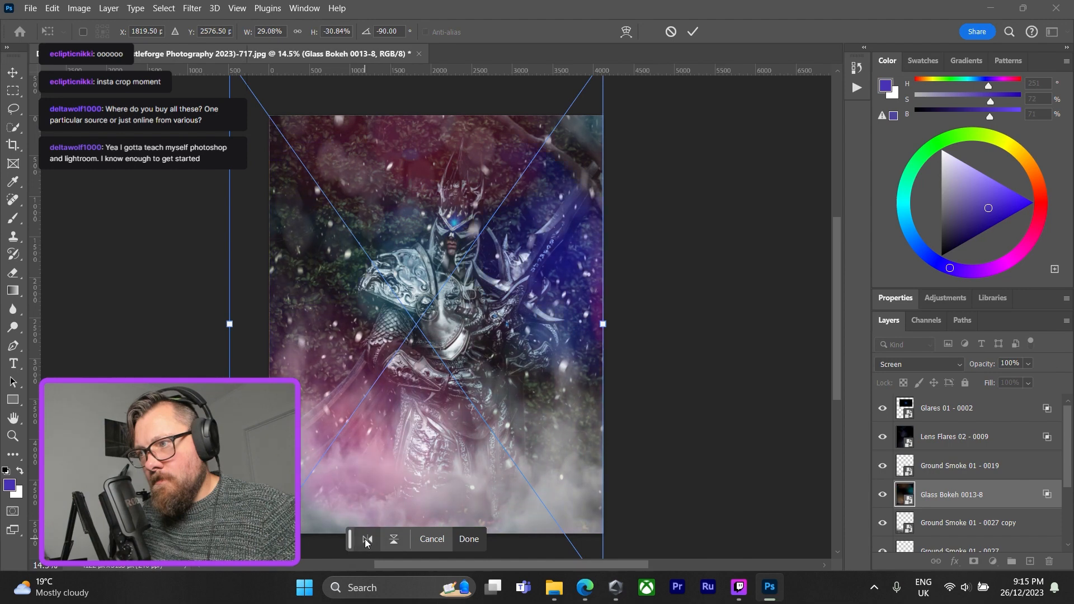
click(392, 543)
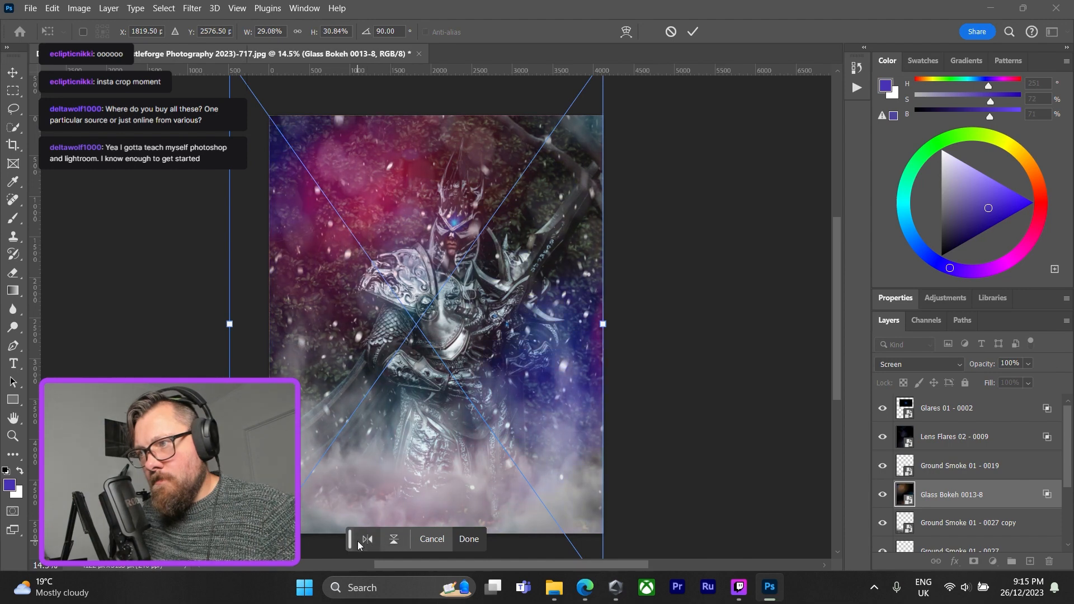
click(364, 544)
click(393, 541)
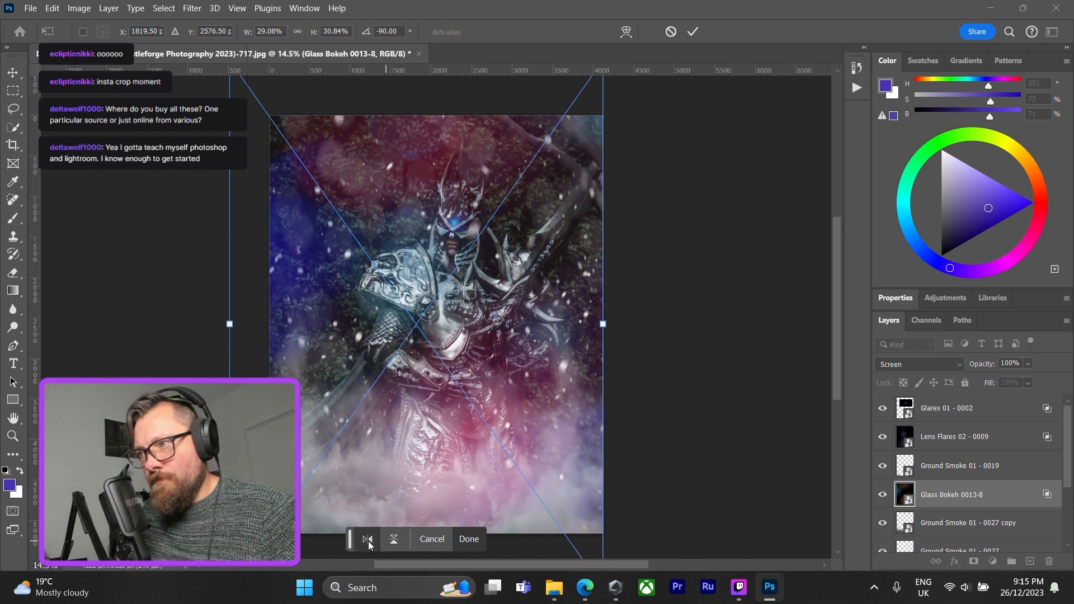
click(367, 539)
click(393, 541)
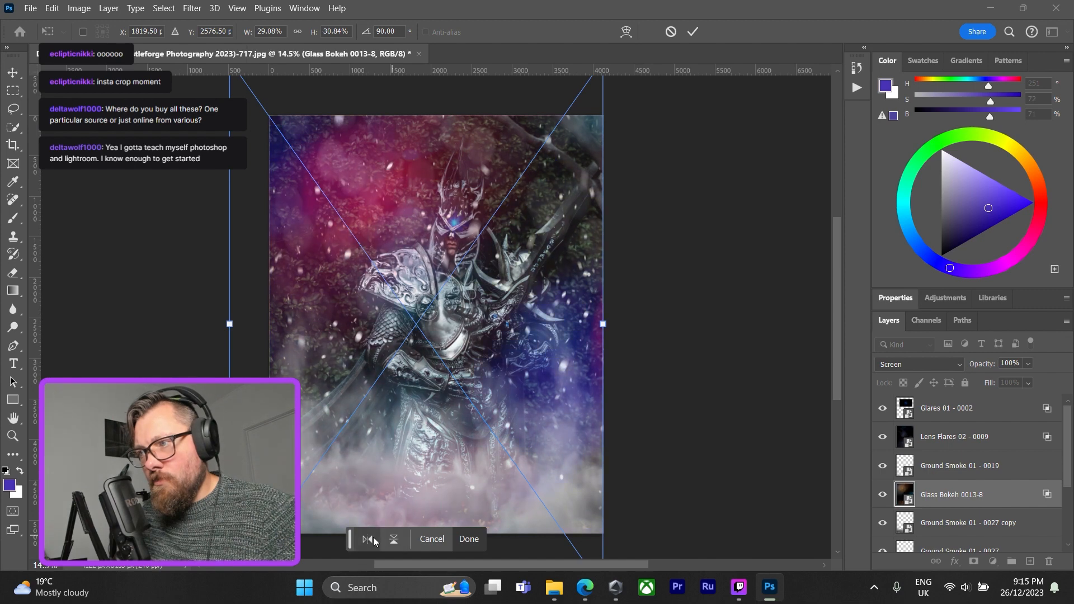
click(470, 540)
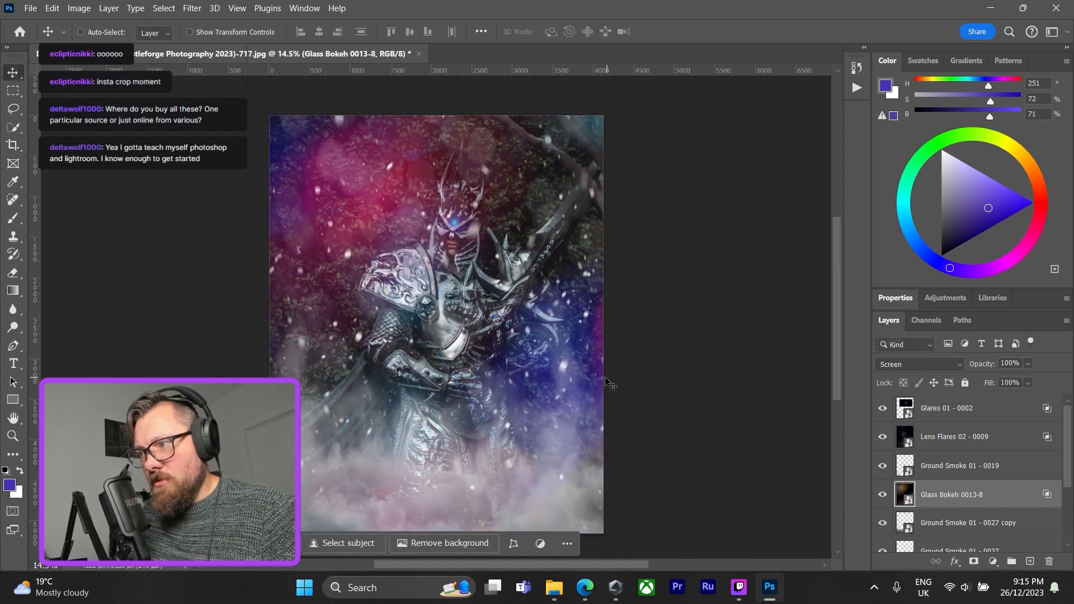
Move the Glass Bokeh 0013-8 layer below the Ground Smoke 01 - 0027 copy layer in the layer stack.
scroll(612, 384, down, 1)
scroll(551, 369, up, 2)
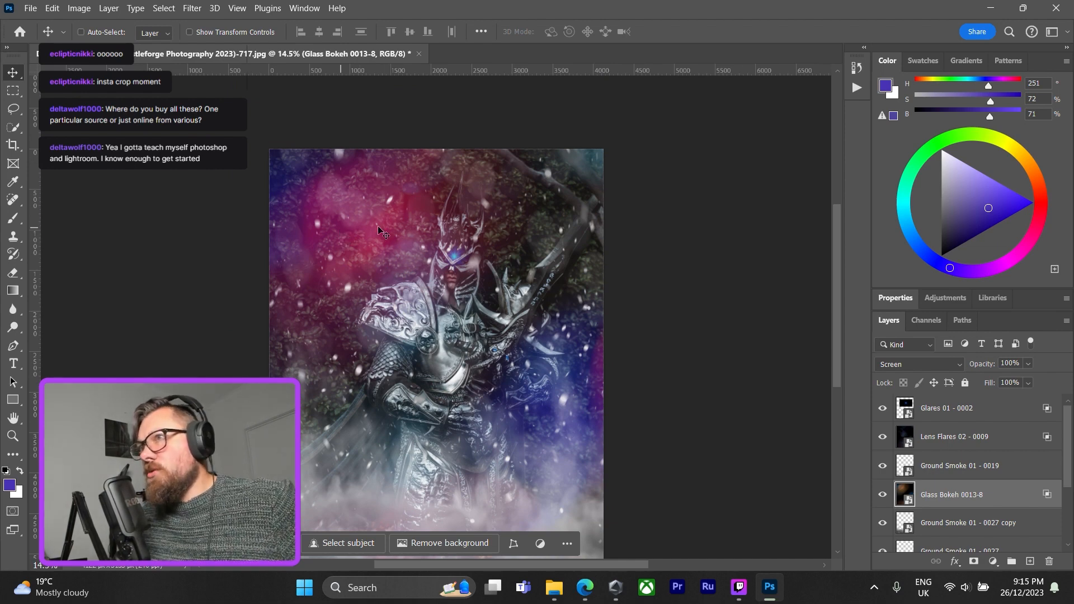
scroll(458, 313, down, 1)
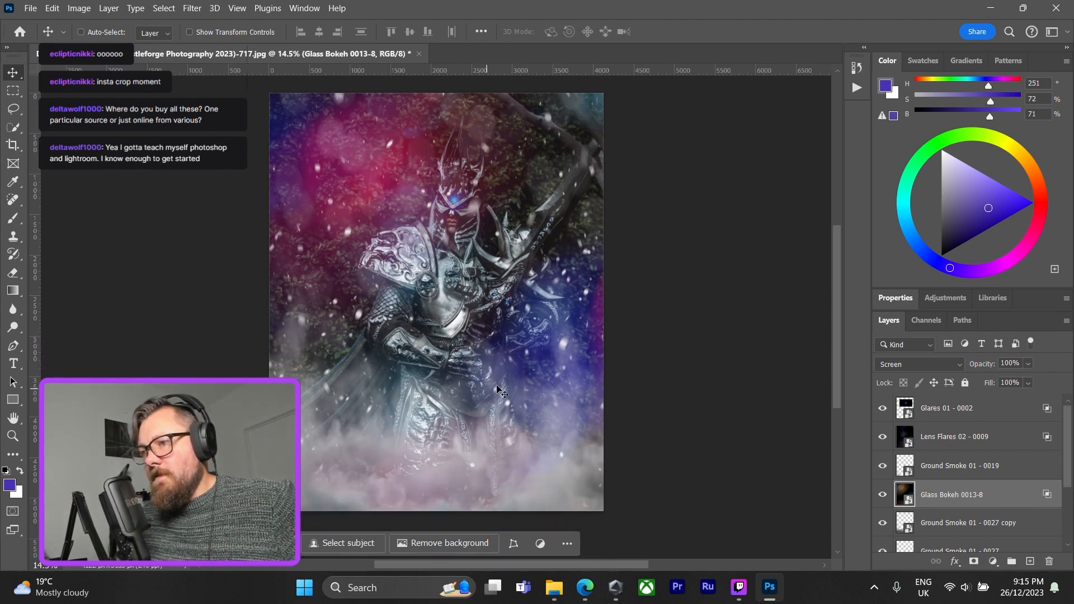
scroll(548, 358, up, 1)
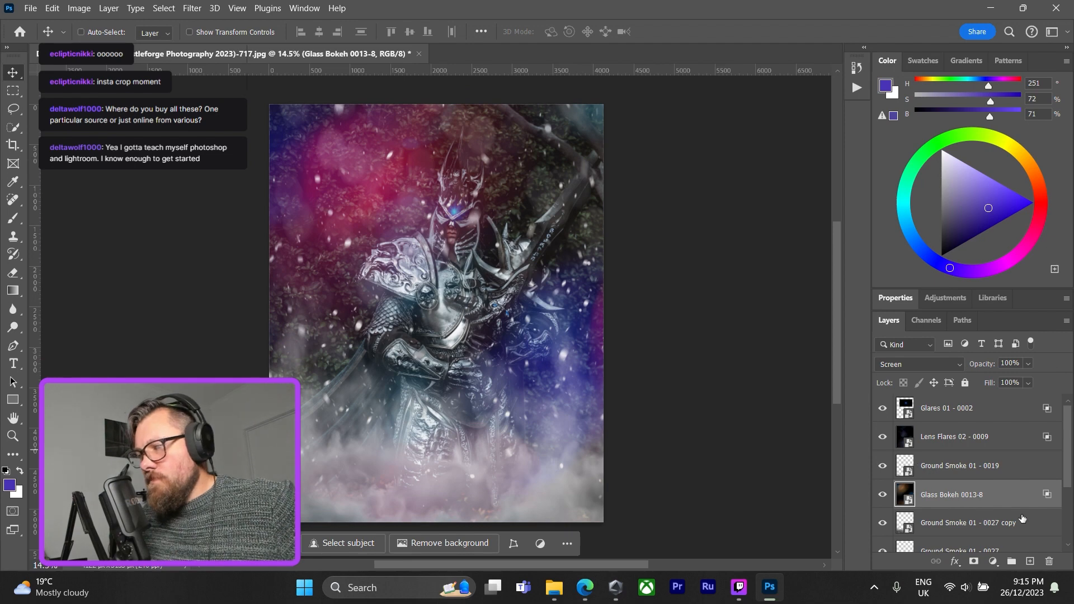
scroll(1019, 510, down, 1)
mouse_move(1009, 466)
mouse_down()
mouse_move(1013, 529)
mouse_move(1013, 459)
mouse_up()
scroll(1010, 480, up, 1)
scroll(1010, 479, up, 1)
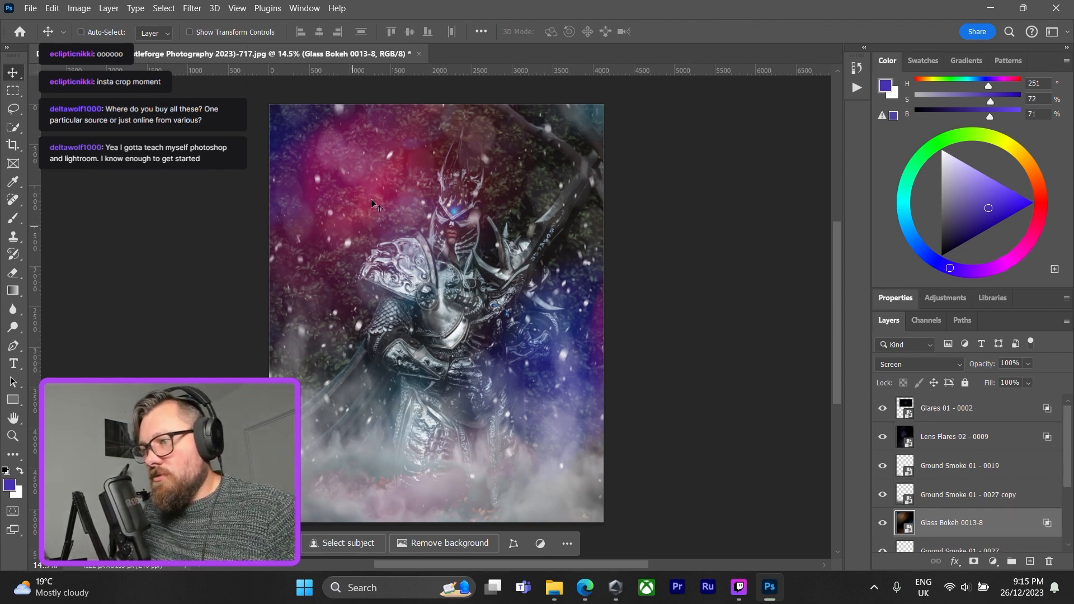
Exclude the red channel from the Glass Bokeh 0013-8 layer's blending so only blue remains, set its opacity to 88%, and apply.
double_click(1004, 527)
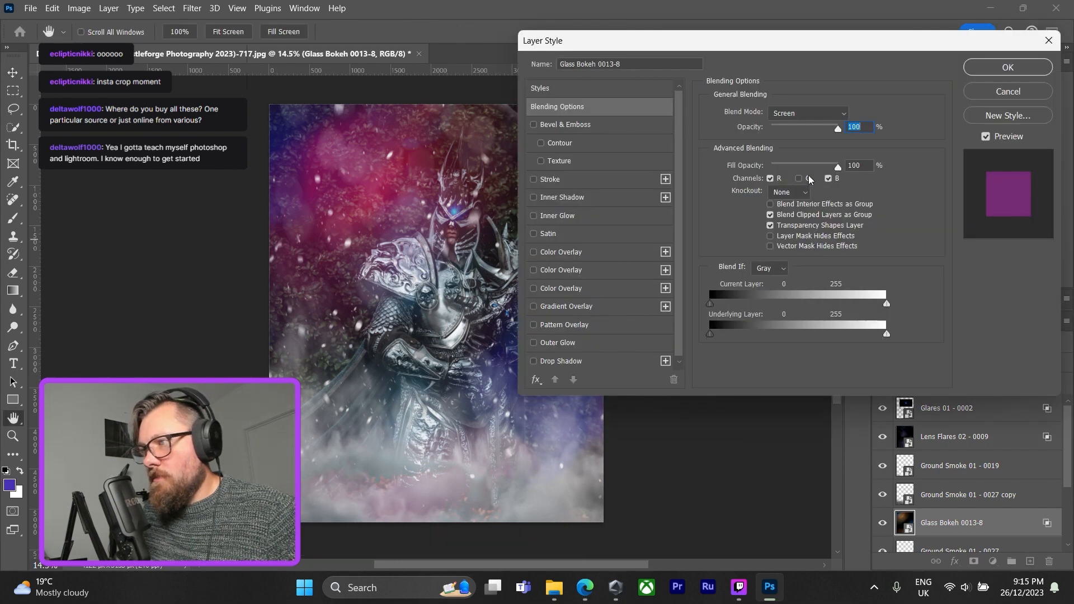
click(771, 178)
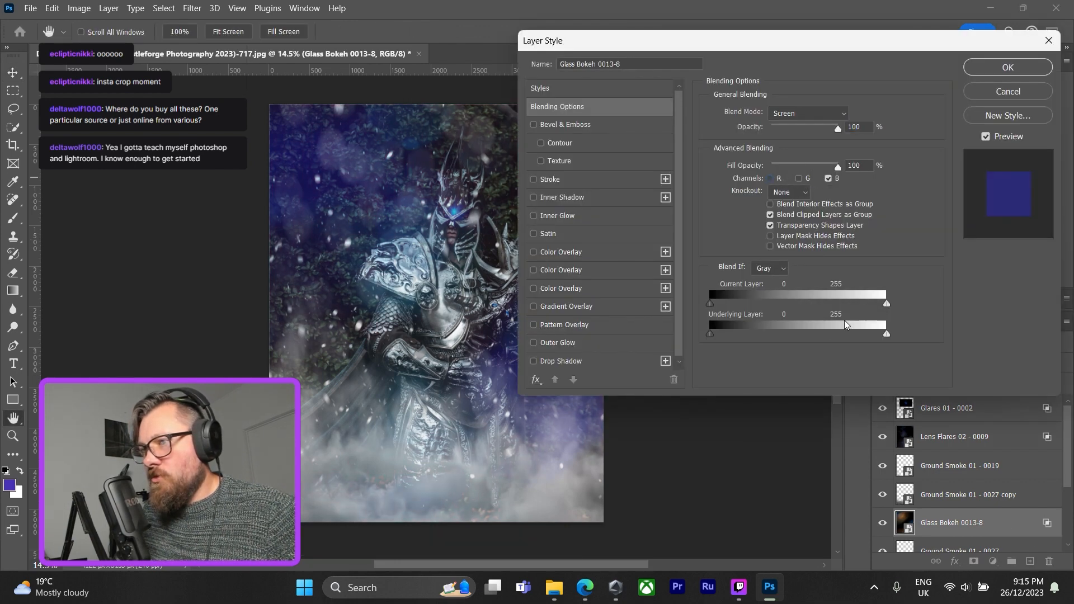
mouse_move(829, 34)
mouse_down()
mouse_move(839, 3)
mouse_move(837, 18)
mouse_up()
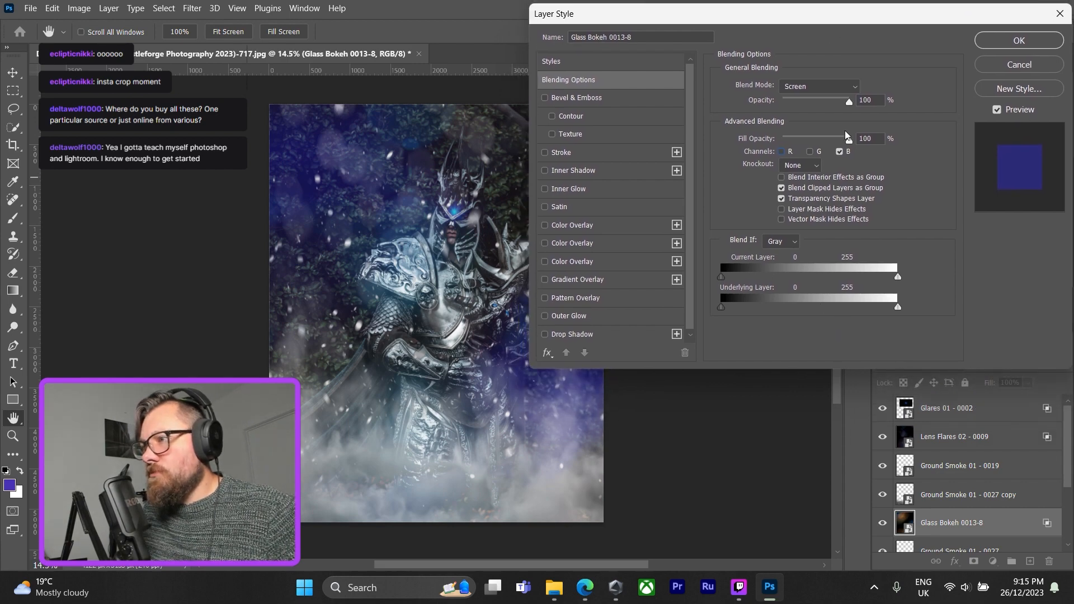
click(782, 152)
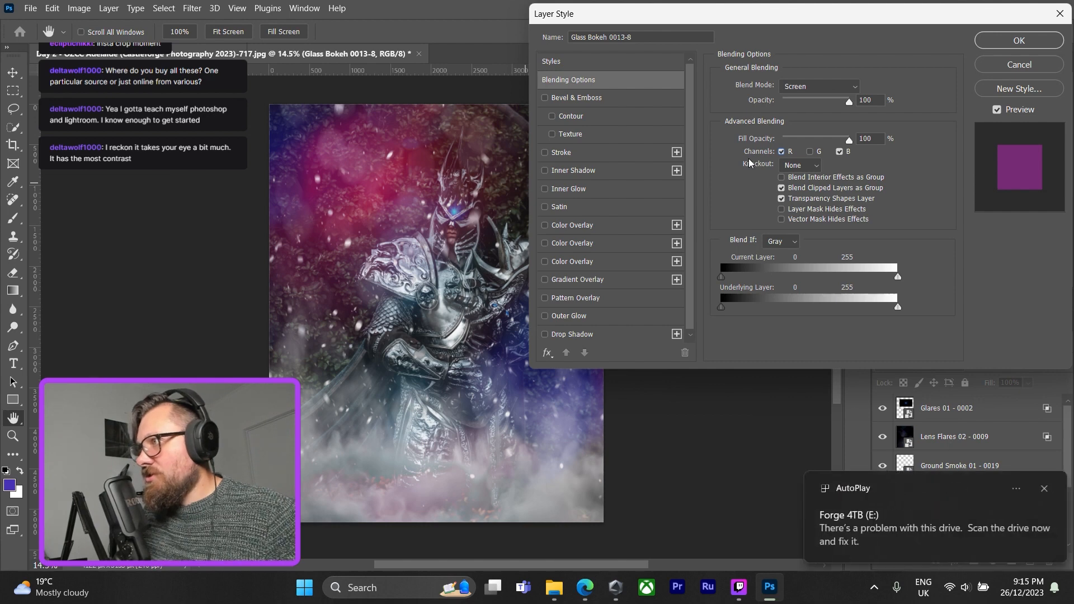
click(782, 152)
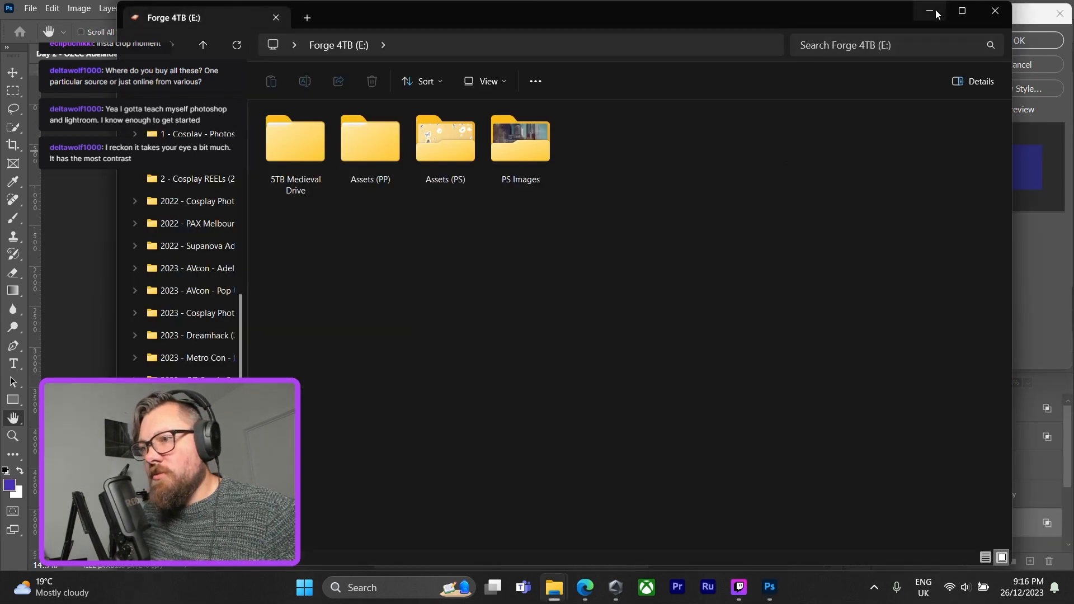
click(931, 10)
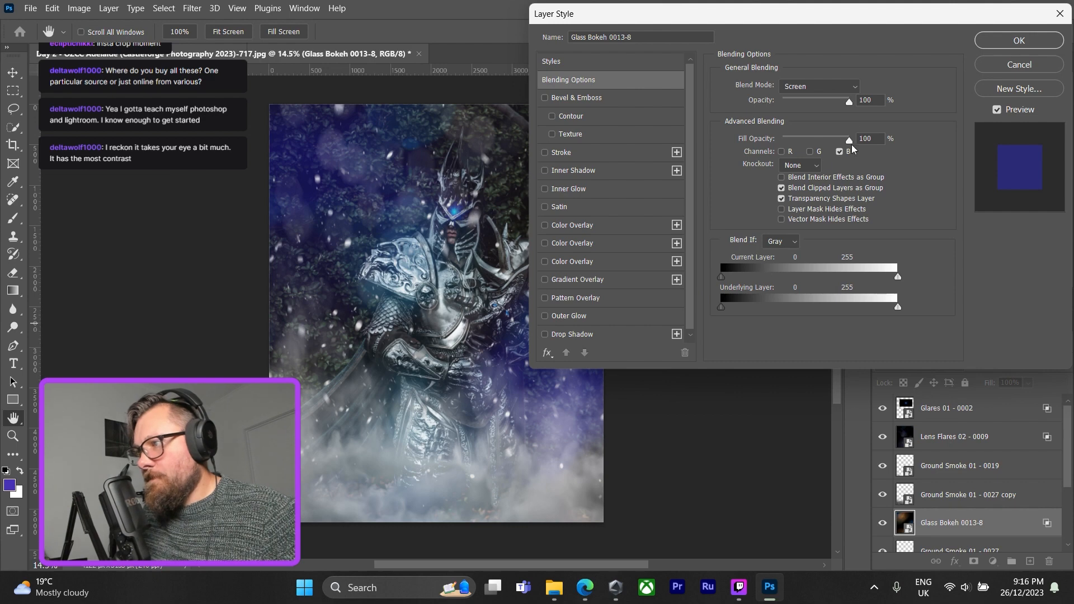
mouse_move(850, 105)
mouse_down()
mouse_move(808, 105)
mouse_move(891, 111)
mouse_move(832, 112)
mouse_move(854, 112)
mouse_up()
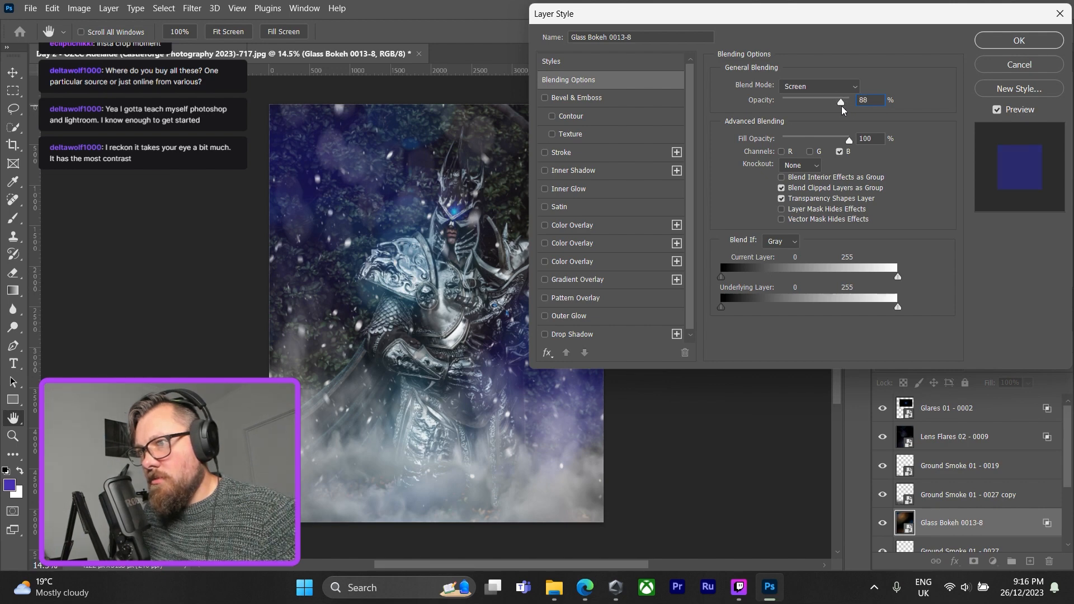
click(1019, 40)
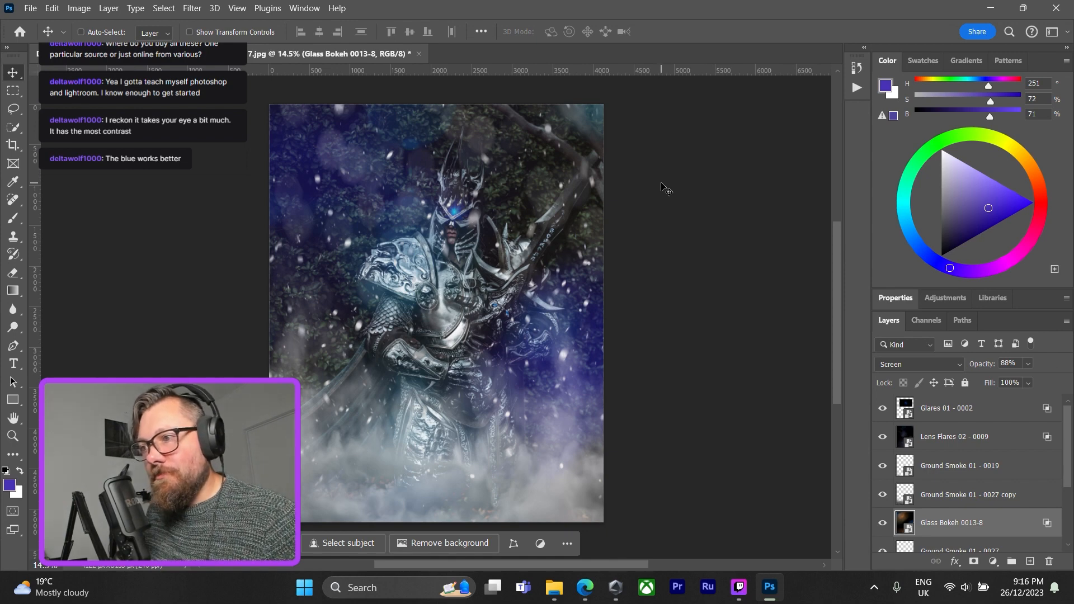
Crop the composite to a 2:3 (4:6) ratio, shifting the image slightly sideways within the frame to recentre the figure.
click(13, 147)
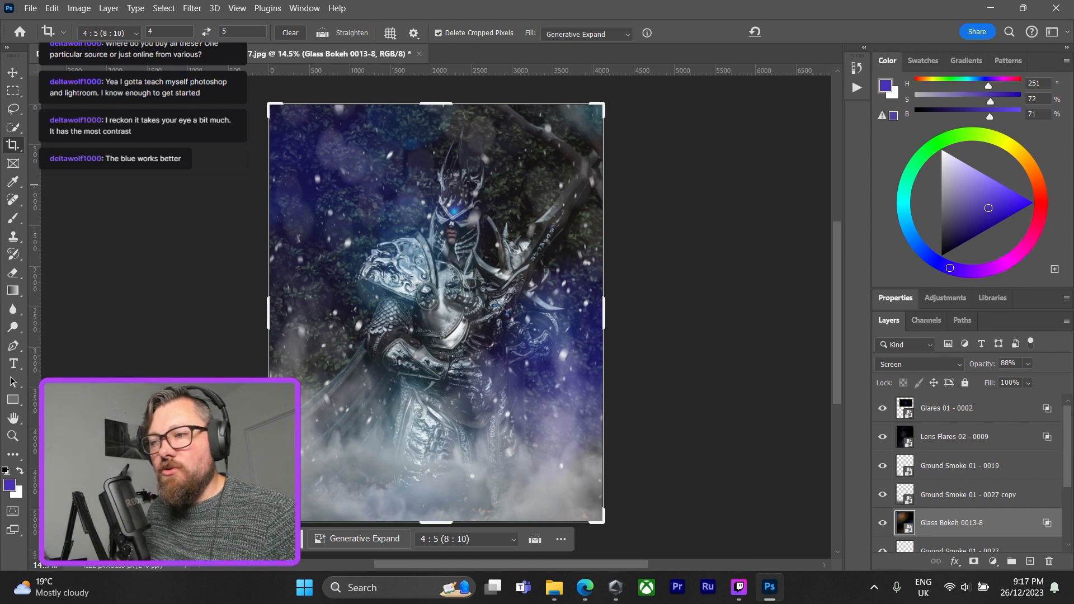
click(513, 539)
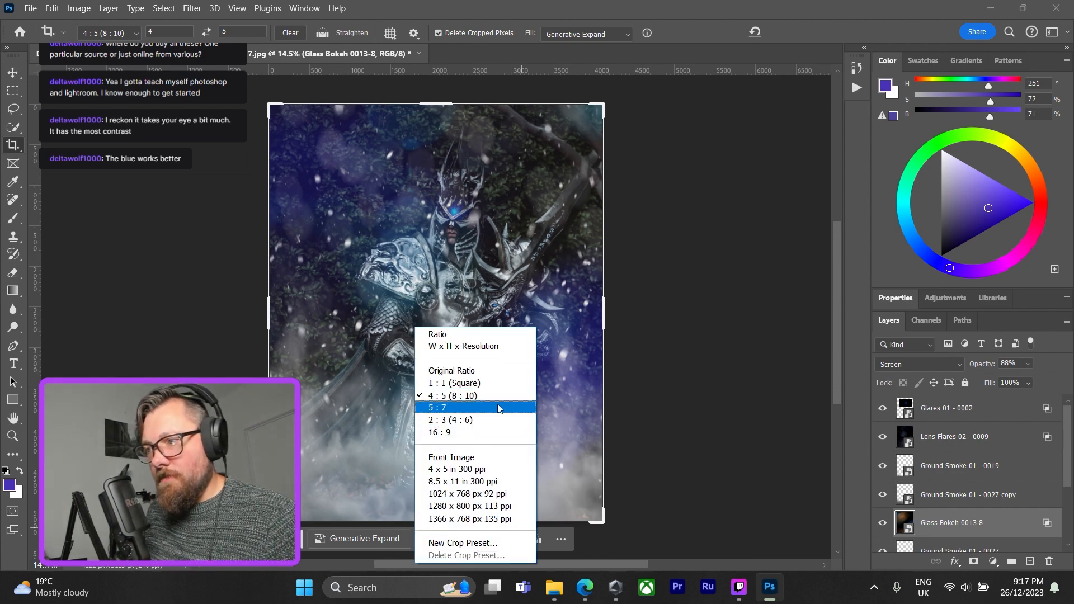
click(492, 420)
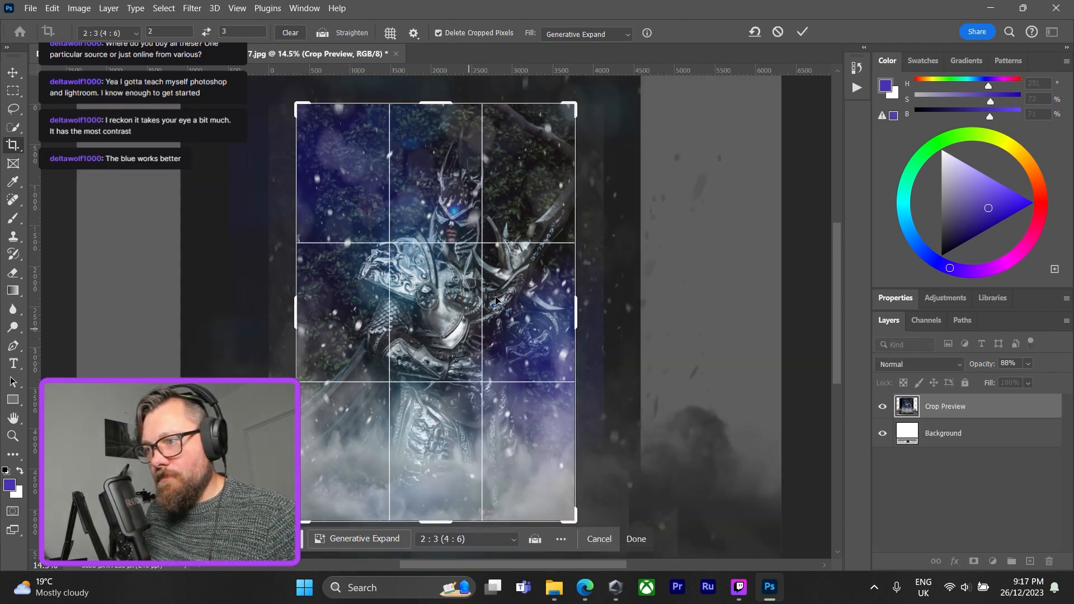
drag(570, 105, 567, 108)
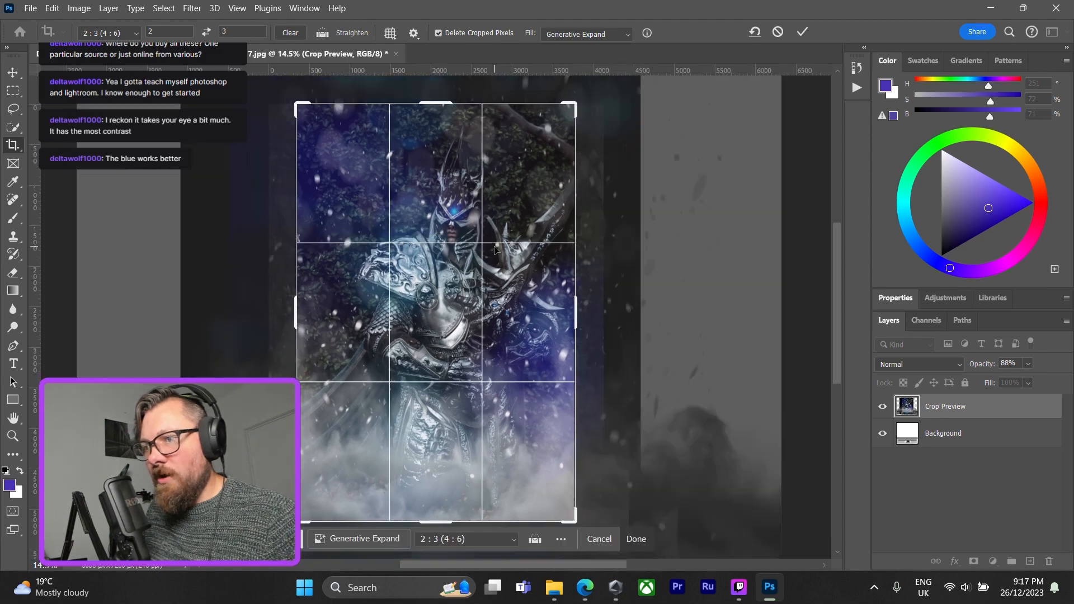
drag(495, 249, 486, 248)
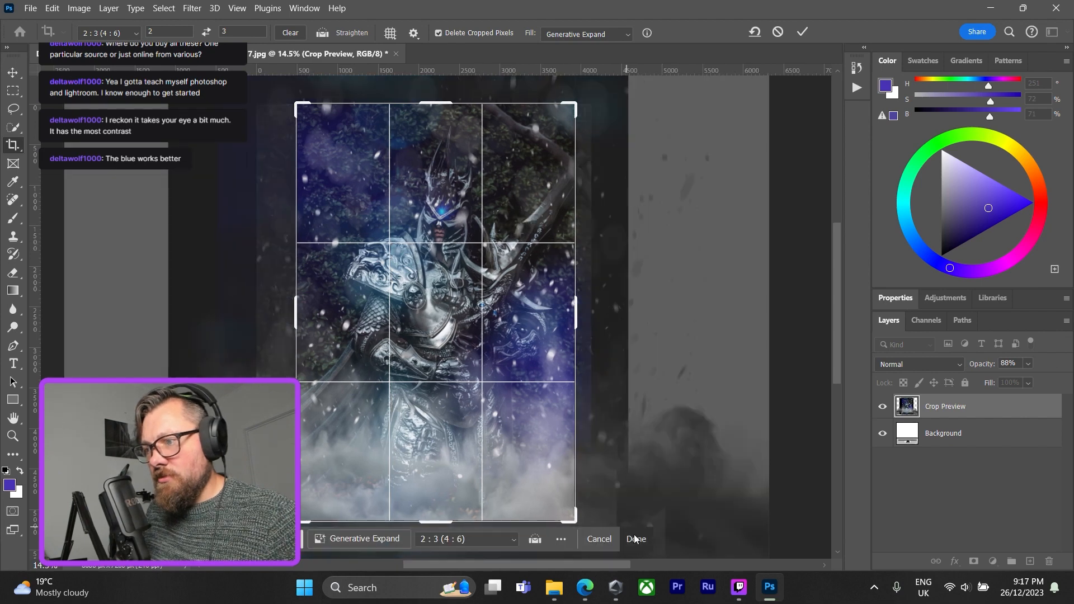
click(636, 539)
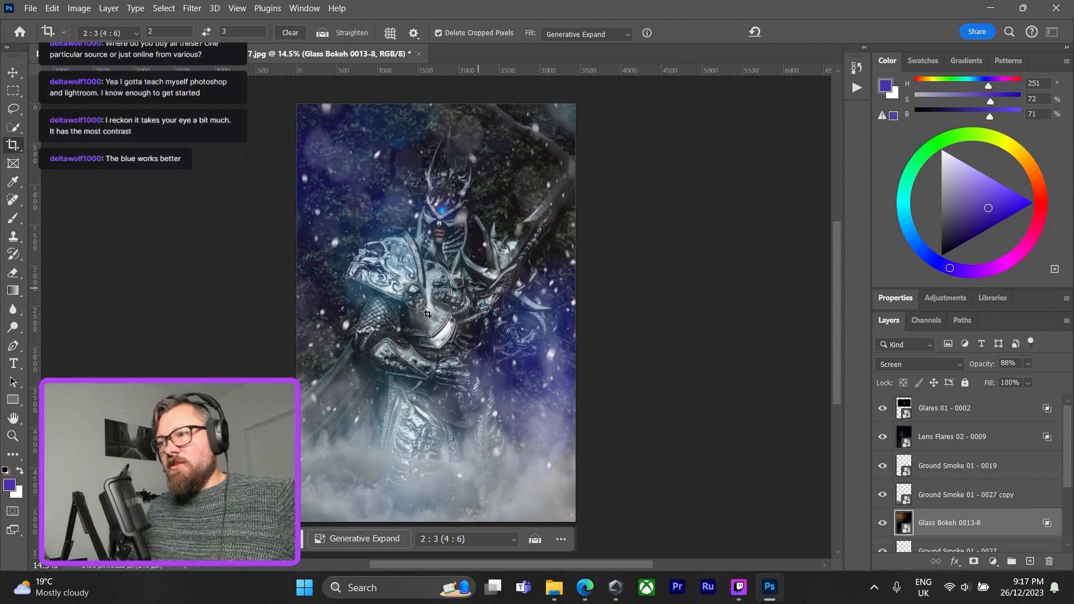
key(Return)
key(v)
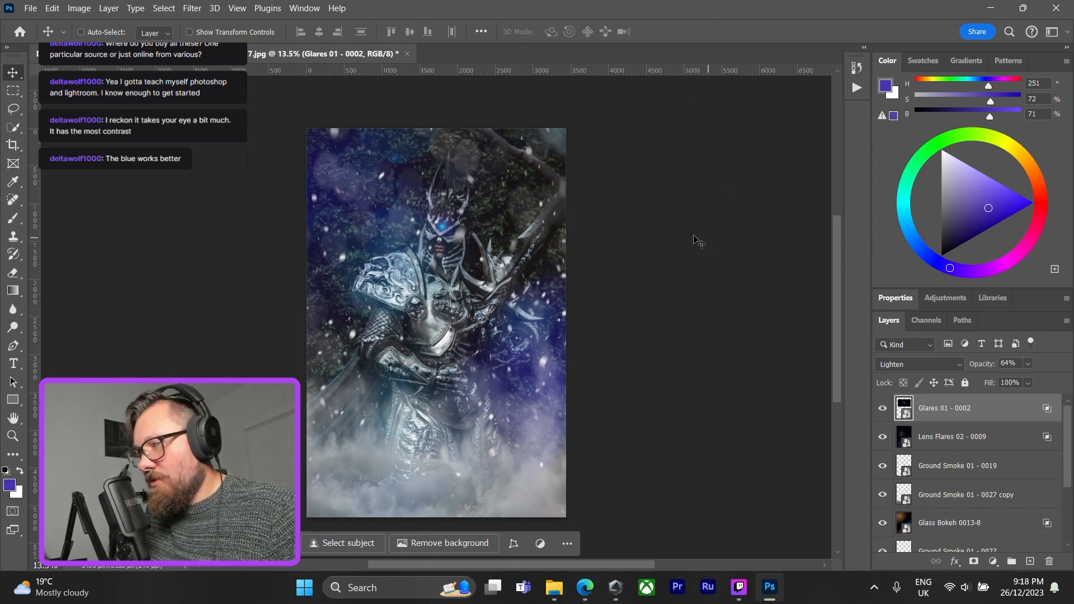
Export the image as a full-size JPG to the root of Cosplay 5TB (D:), replacing the file name's ending 717 with "PS Scraps".
click(30, 8)
mouse_move(140, 242)
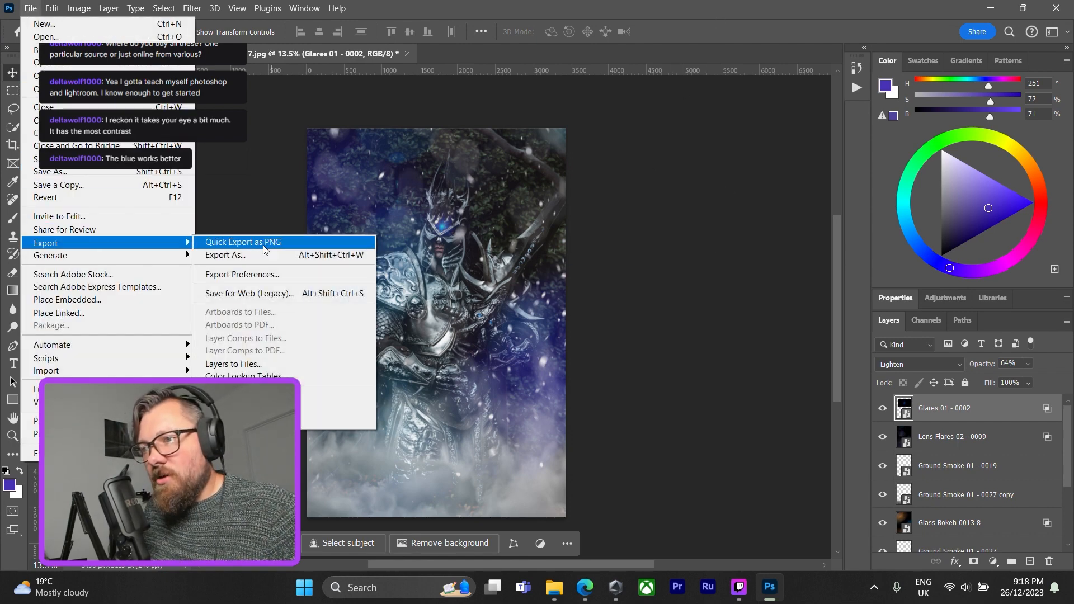
click(280, 259)
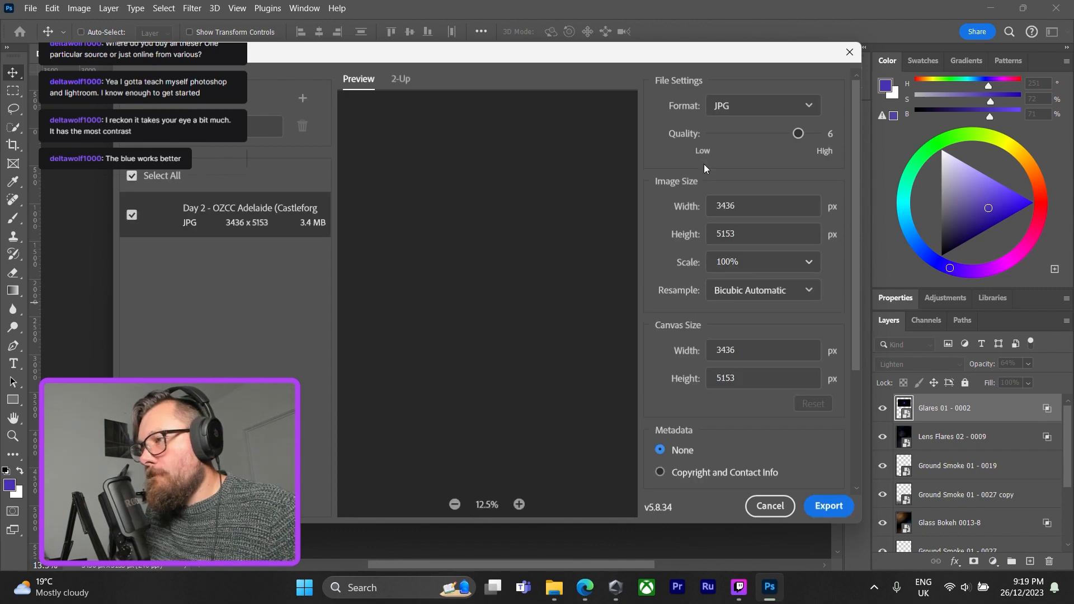
click(830, 507)
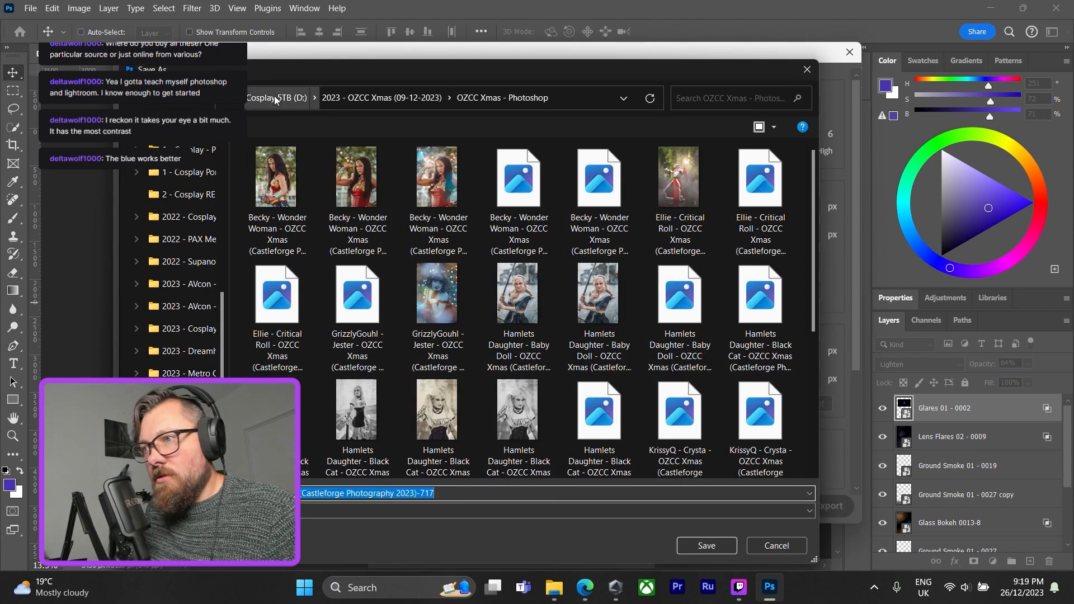
click(275, 100)
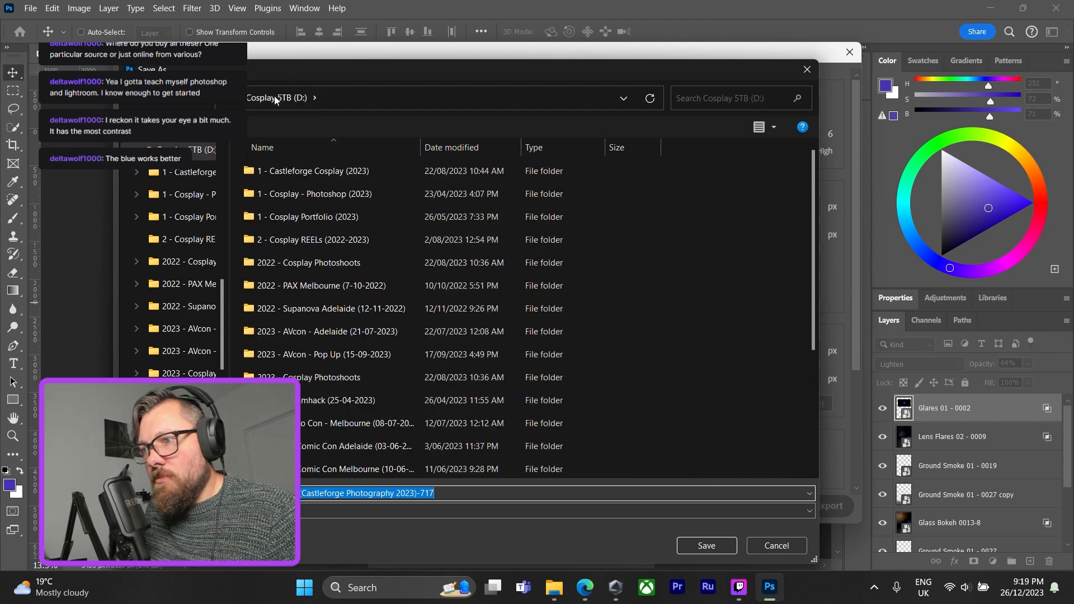
click(459, 492)
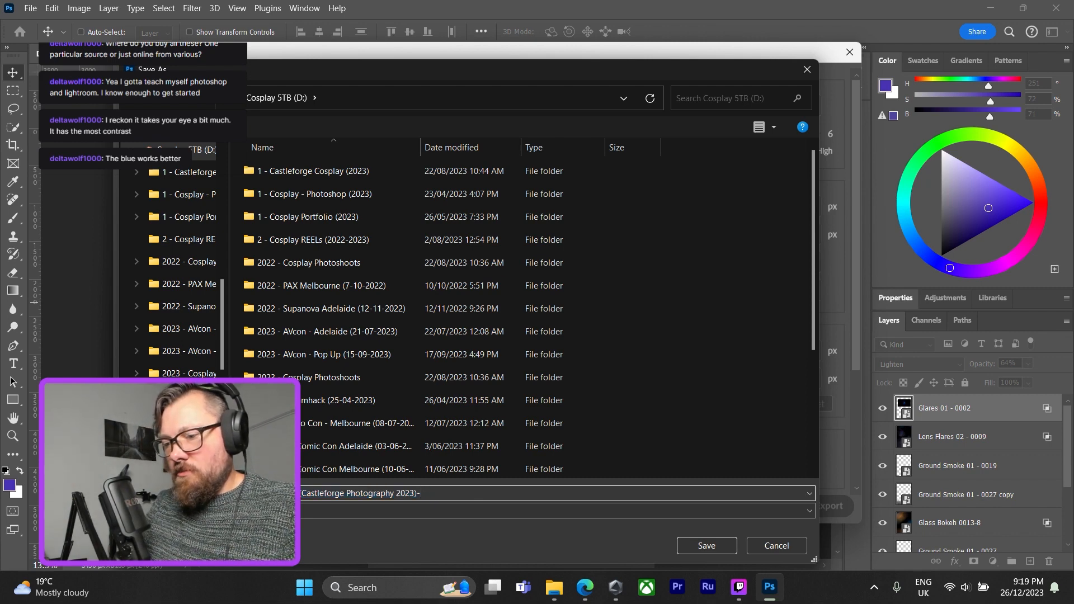
text(PS Scraps)
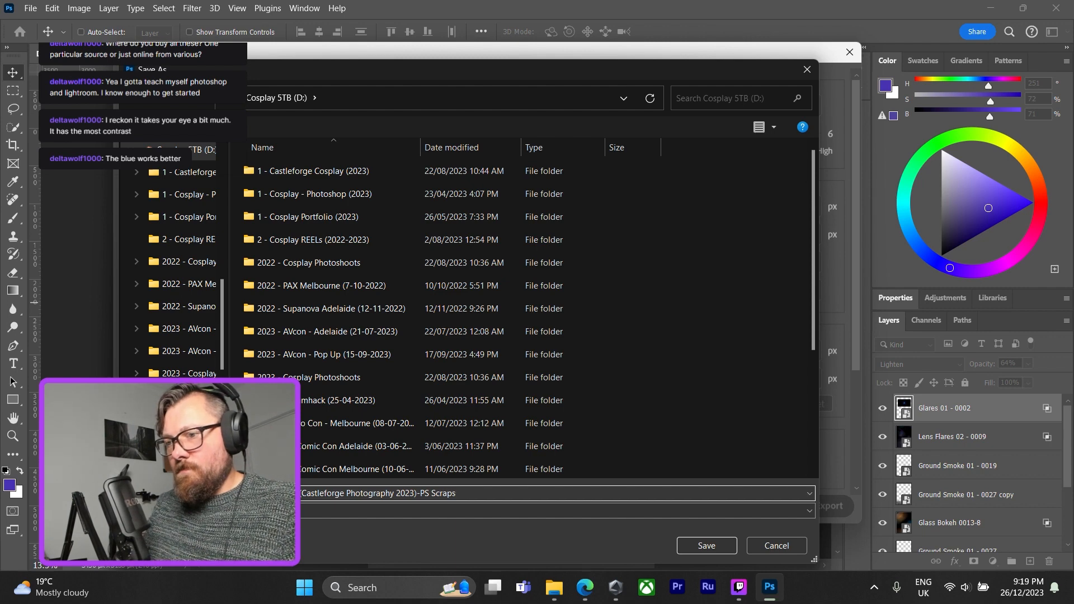
key(Return)
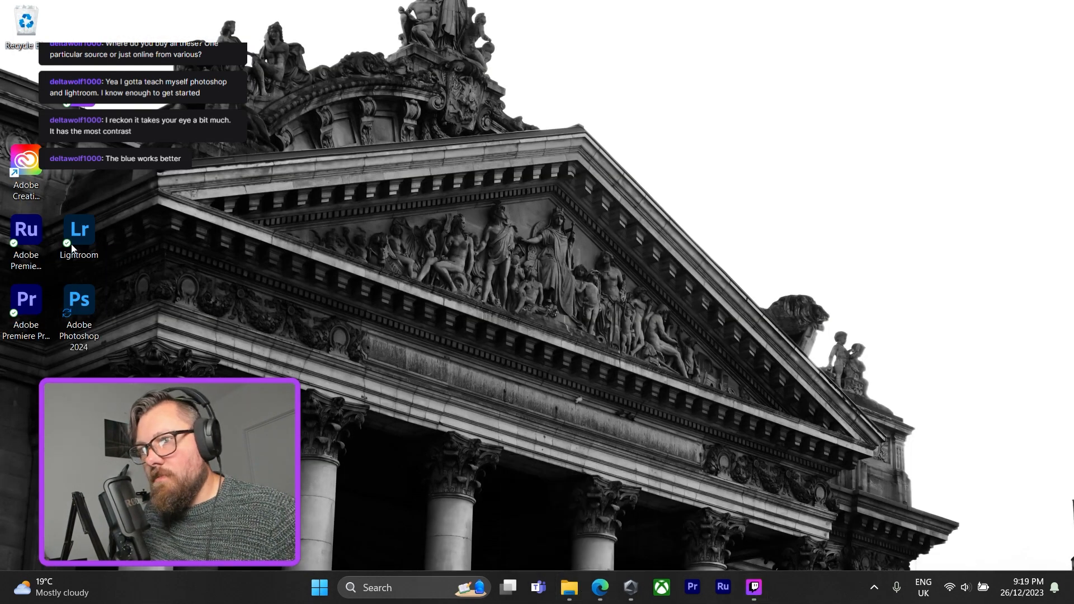
Launch Lightroom and bring up the File Explorer window.
double_click(78, 235)
click(576, 588)
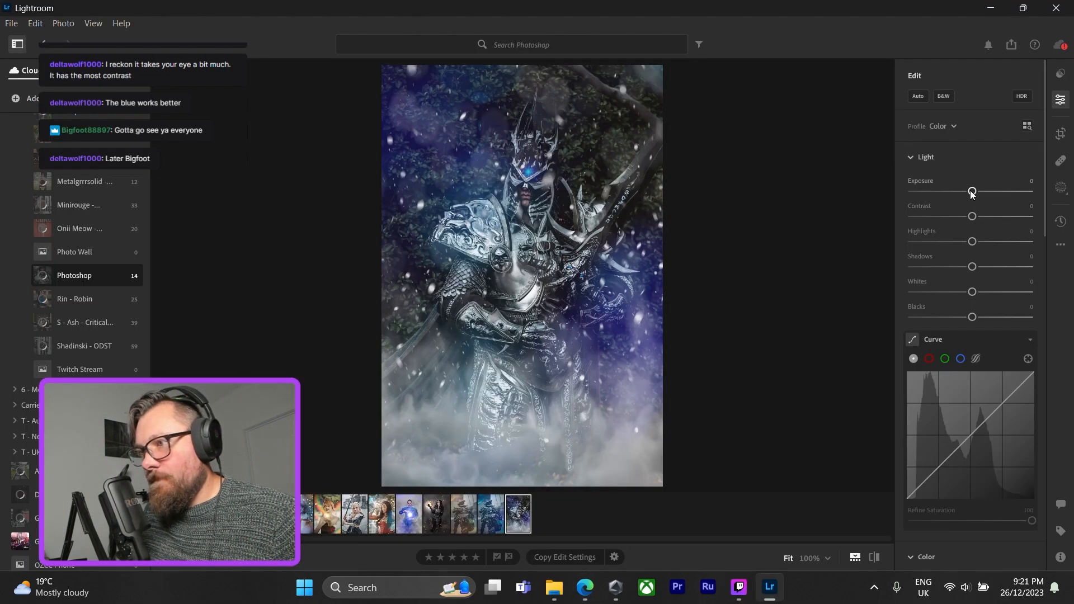
Set the photo's Exposure to +0.32, Highlights to -73, Shadows to -17 and Whites to -30.
drag(973, 191, 976, 190)
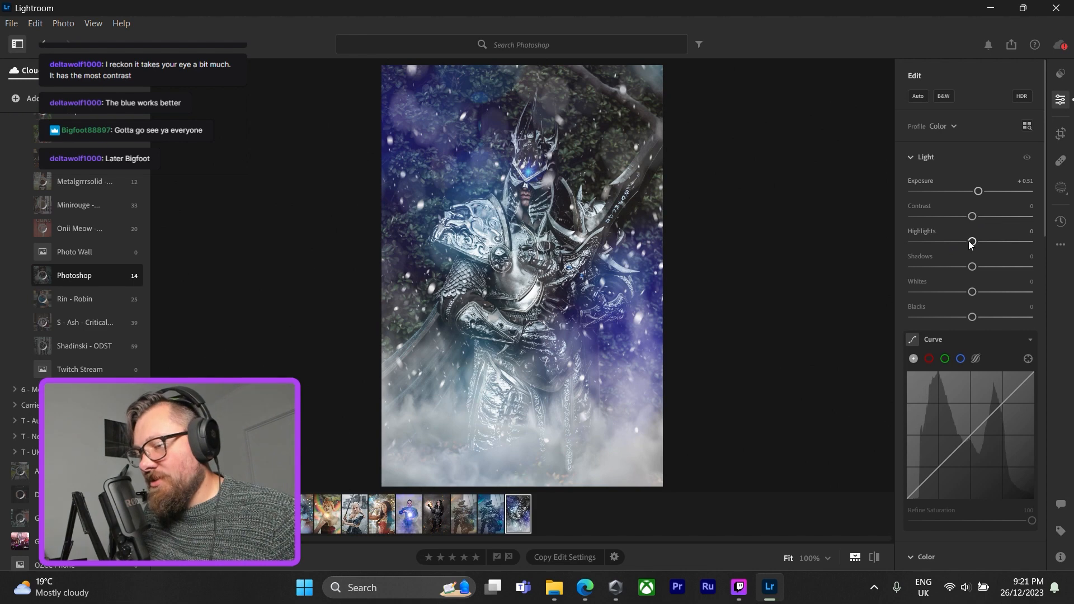
drag(972, 241, 957, 295)
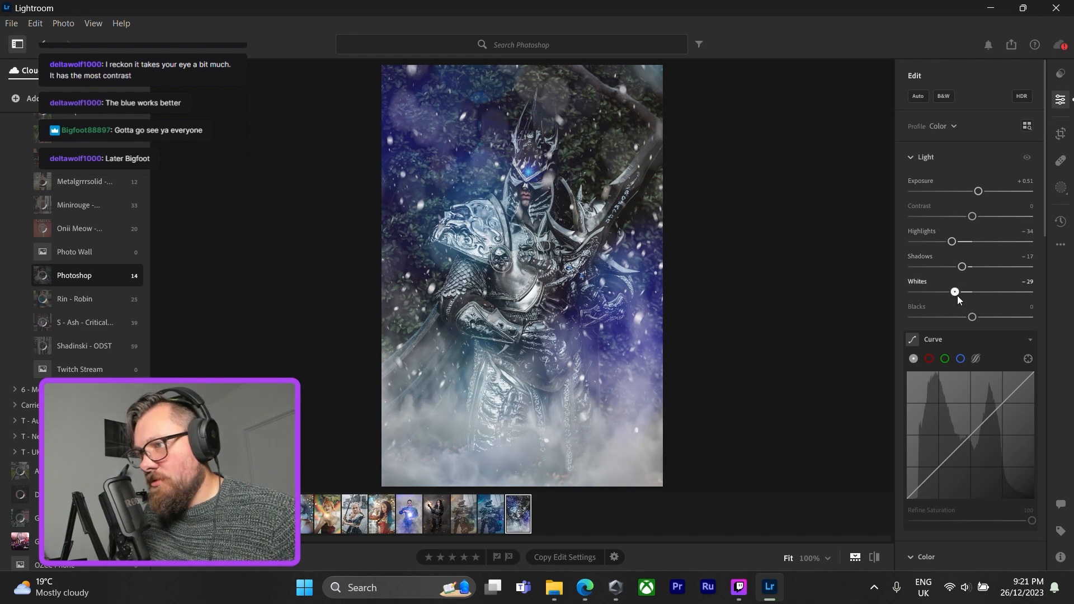
drag(979, 192, 974, 193)
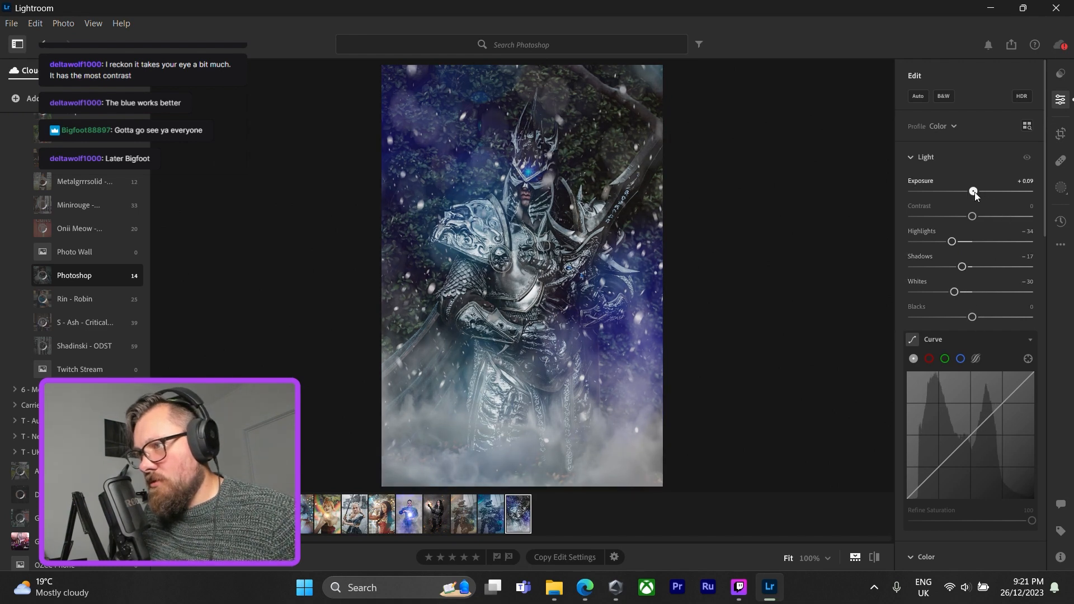
scroll(961, 265, down, 5)
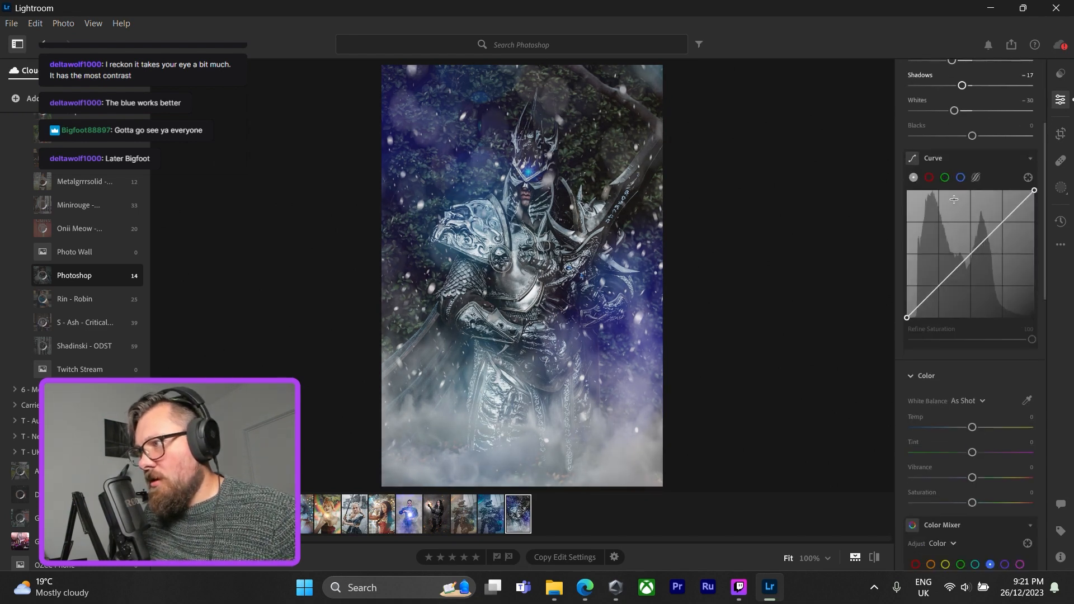
scroll(955, 152, up, 3)
drag(952, 151, 931, 159)
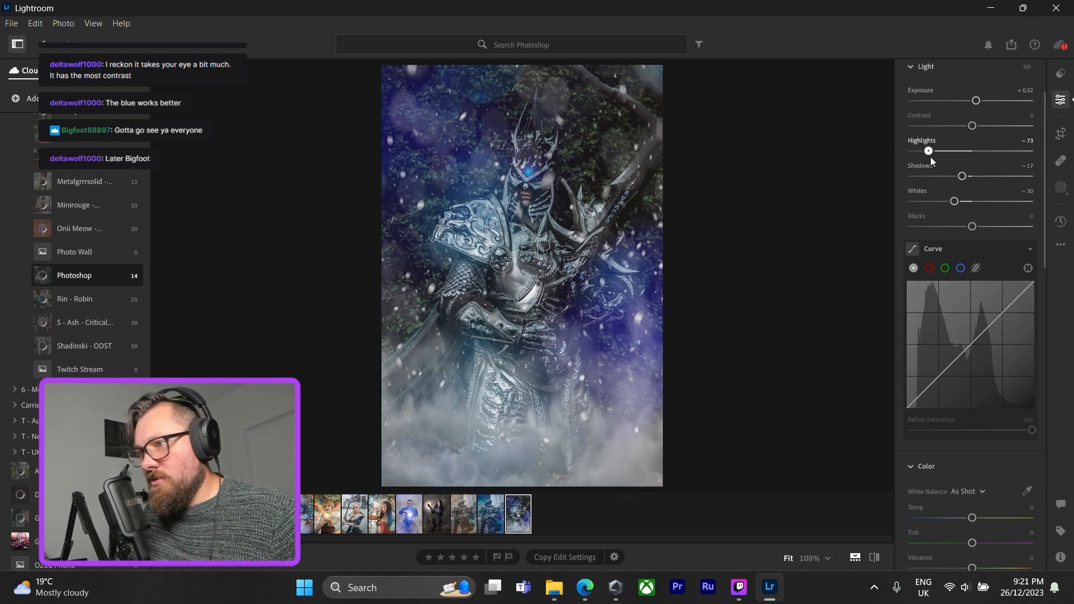
Try a cooler and a warmer white balance temperature on the photo, resetting Temp to 0 each time.
scroll(960, 210, down, 7)
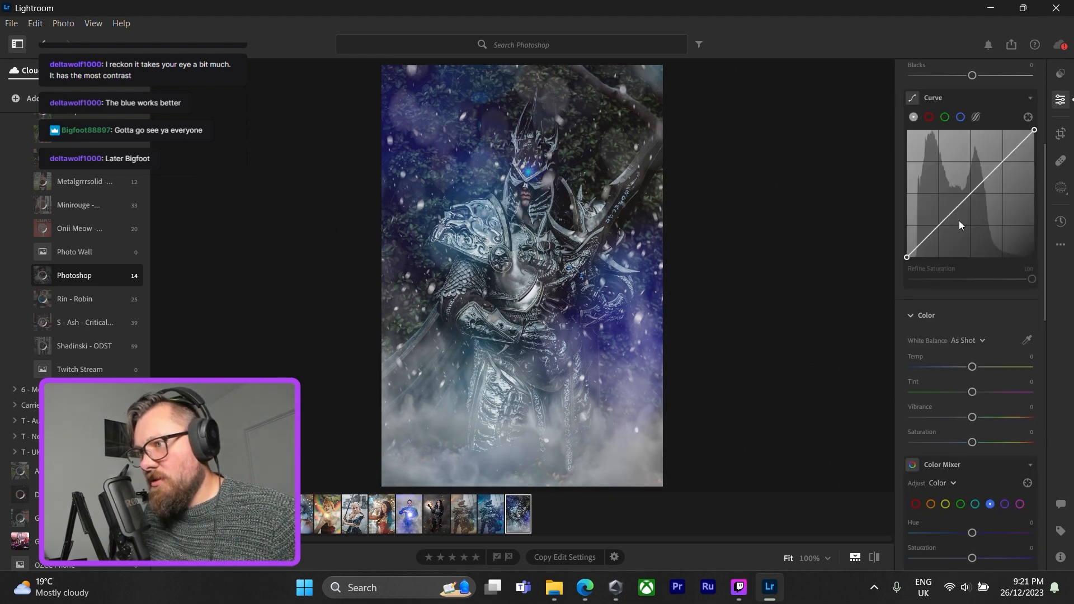
mouse_move(971, 125)
mouse_down()
mouse_move(938, 125)
mouse_move(978, 126)
mouse_move(958, 126)
mouse_up()
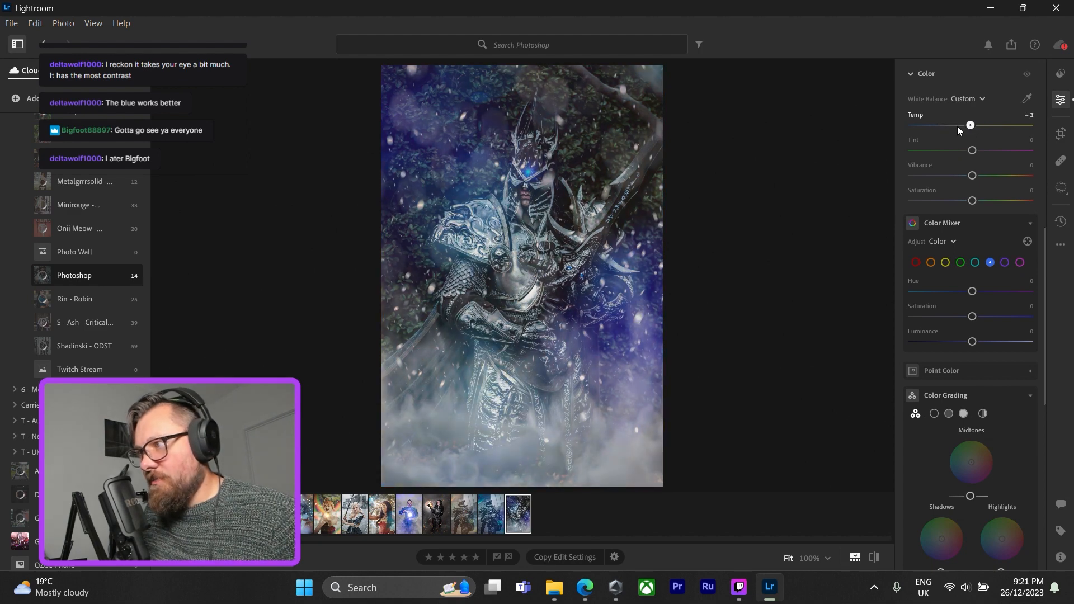
double_click(957, 126)
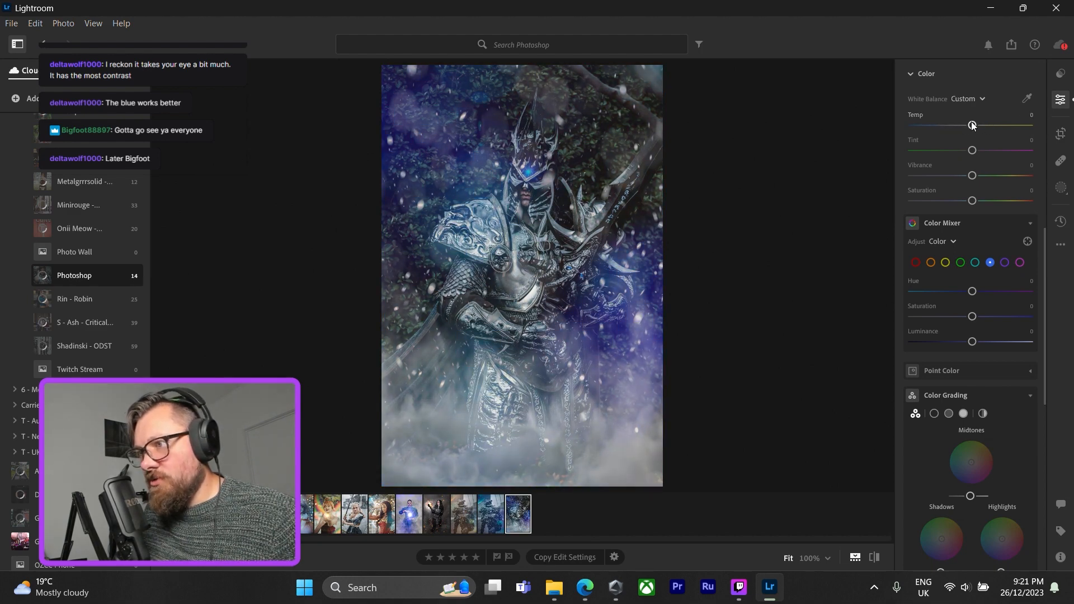
drag(972, 125, 987, 127)
double_click(987, 126)
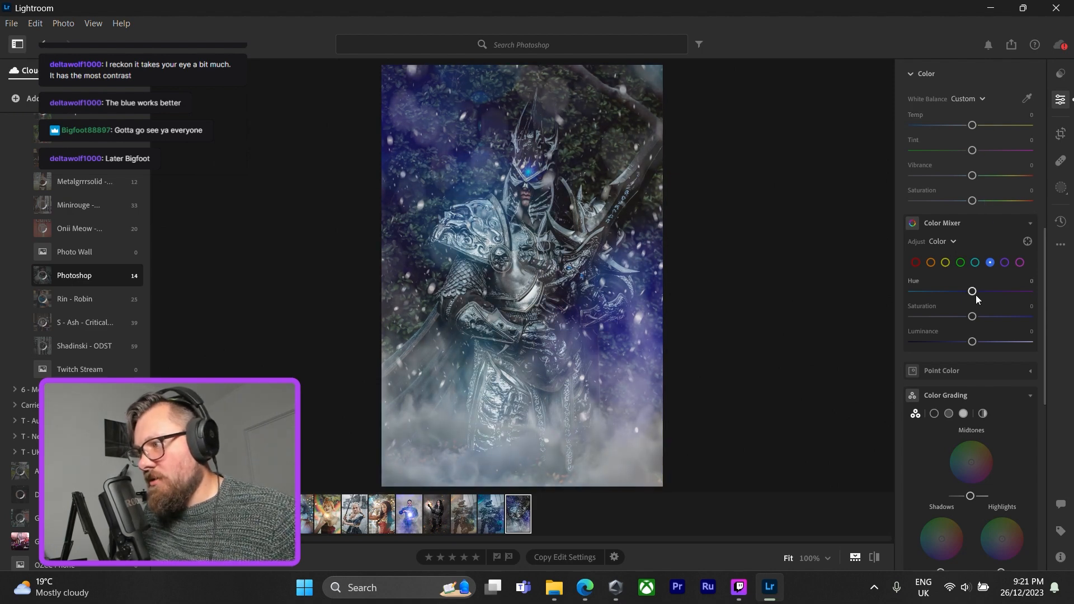
In the Color Mixer, set blue to Hue -15, Saturation +22, Luminance +7, and aqua to Hue -36, Saturation +21, Luminance -22.
drag(972, 316, 958, 293)
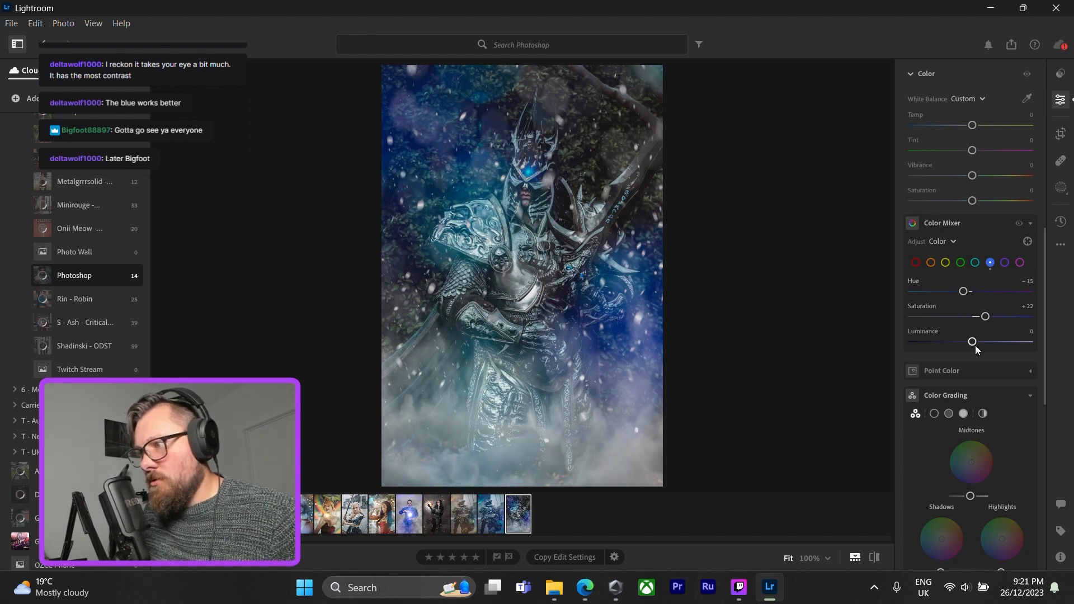
drag(969, 345, 979, 343)
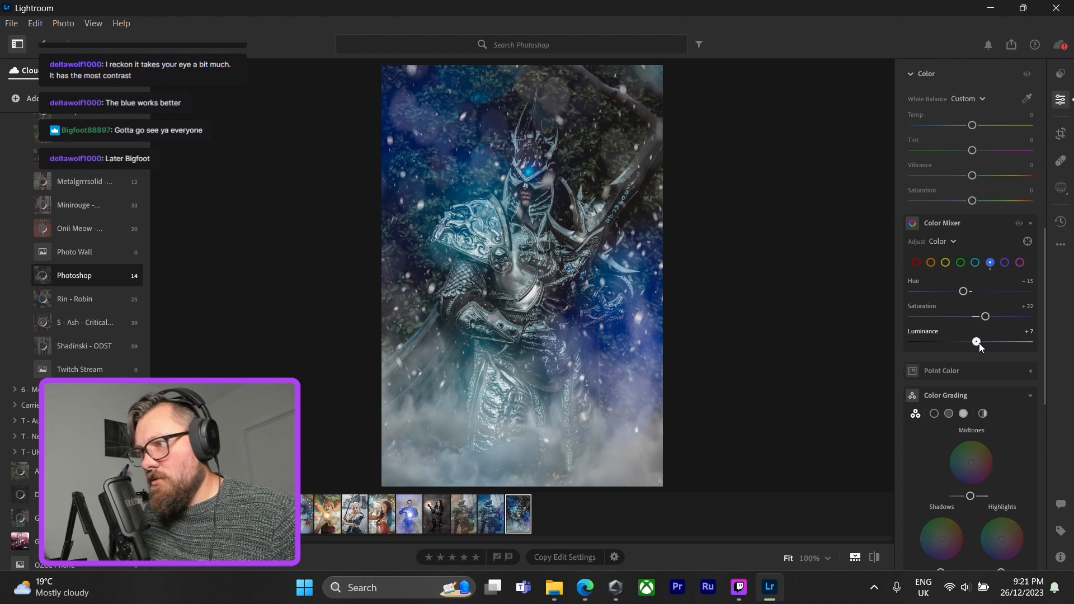
click(974, 262)
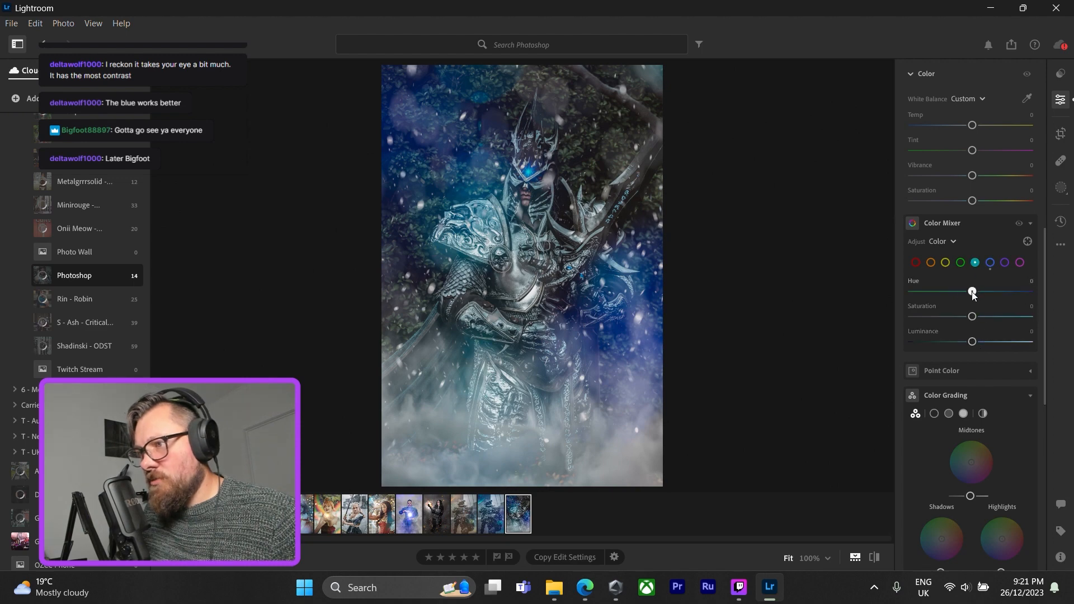
drag(951, 293, 984, 317)
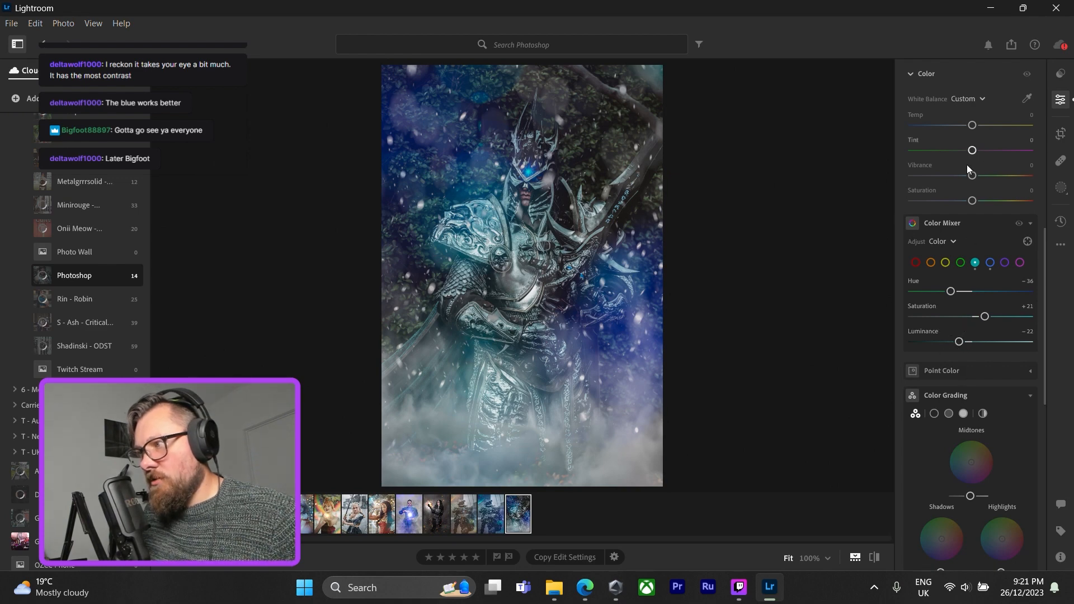
Set the photo's Clarity effect to +16.
scroll(974, 300, down, 8)
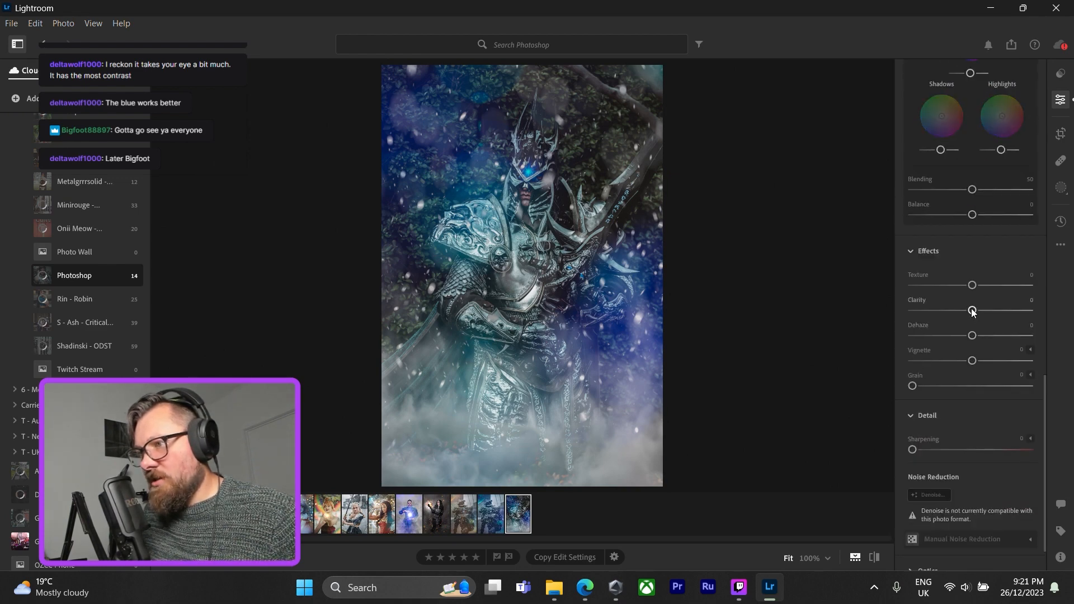
drag(990, 312, 982, 311)
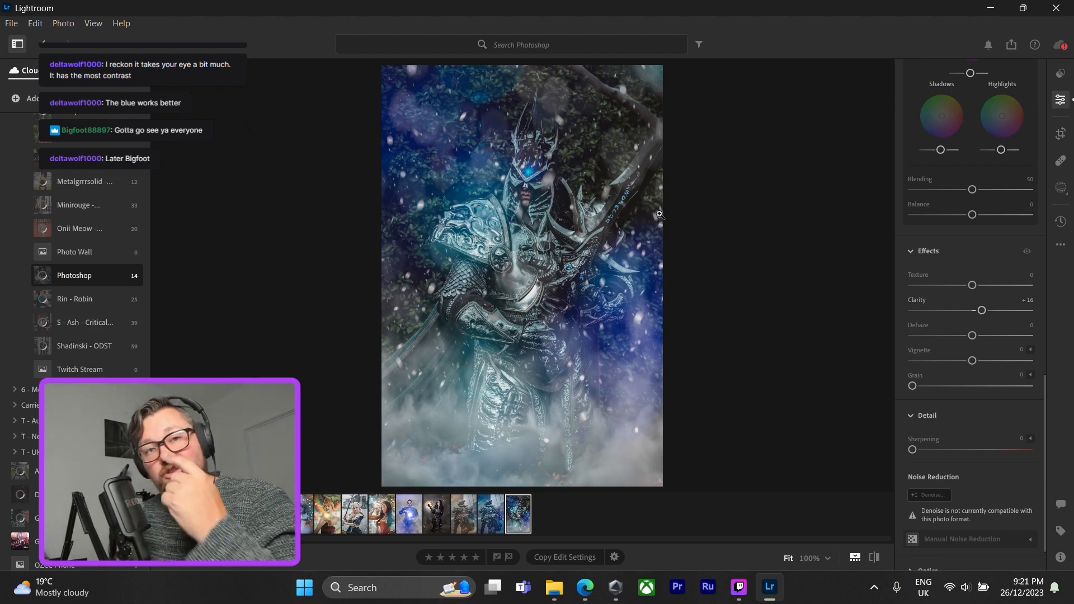
Examine the figure's face, eyes and glowing helmet gem at close range, then return to the whole photo.
click(538, 192)
drag(558, 191, 666, 342)
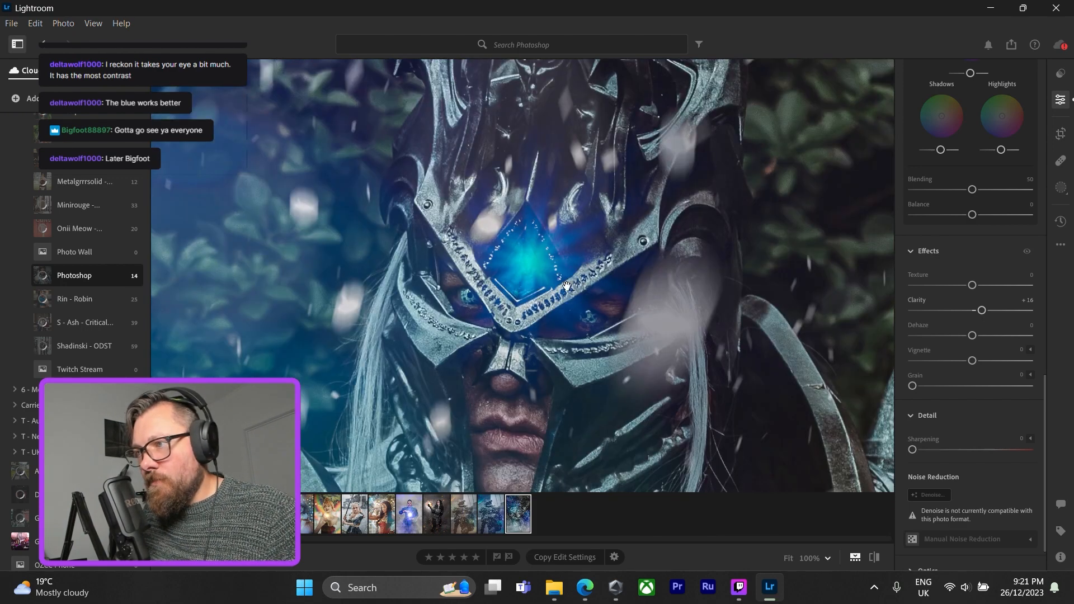
drag(575, 180, 567, 223)
drag(560, 332, 571, 290)
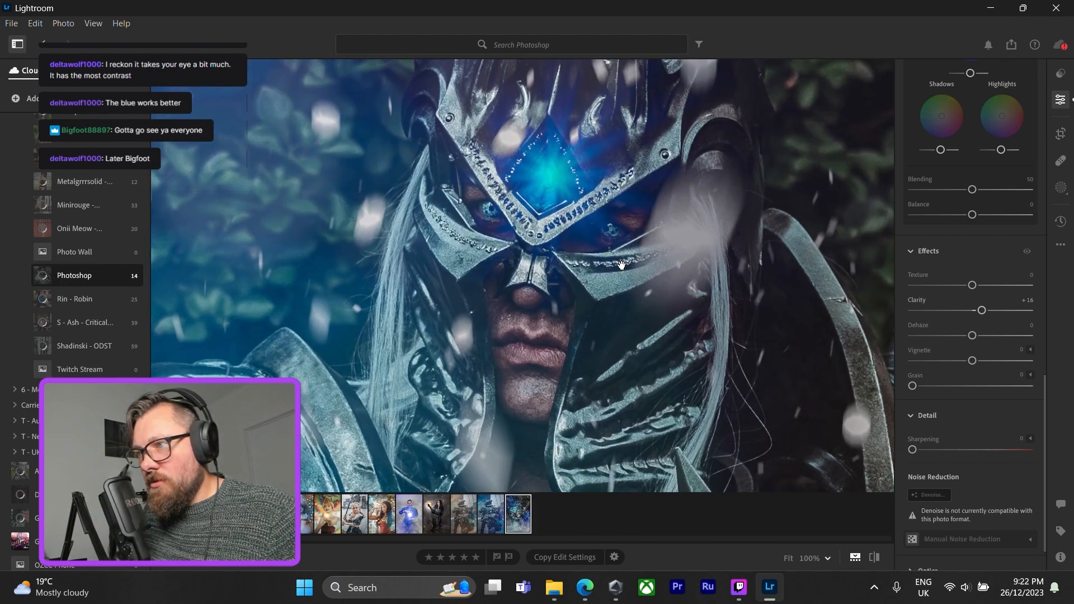
drag(542, 239, 603, 375)
click(603, 274)
click(537, 183)
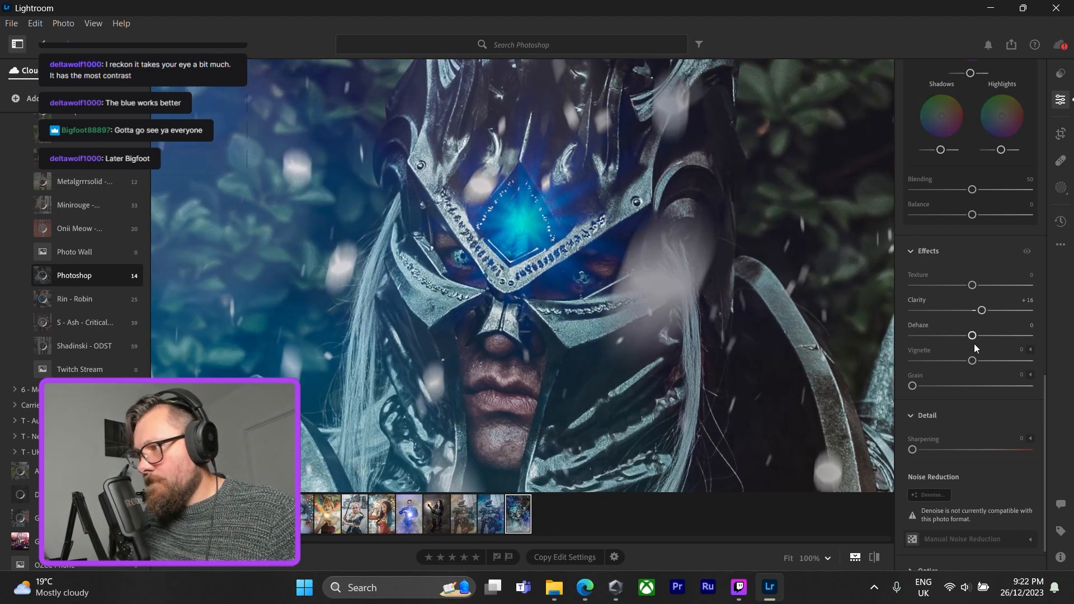
key(z)
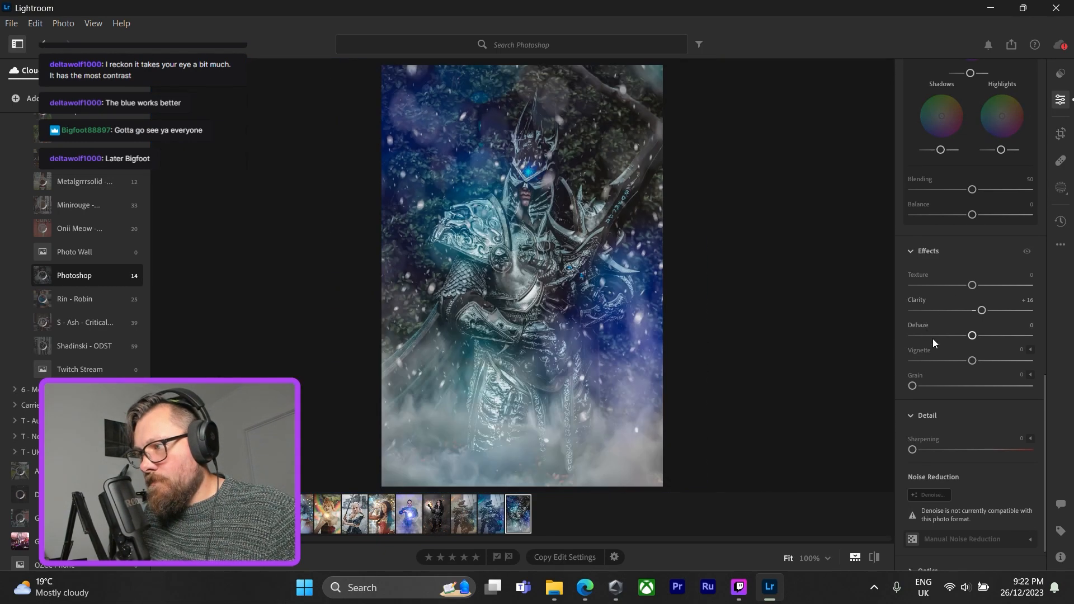
Add a slight Vignette of -5 to the photo.
drag(972, 360, 967, 361)
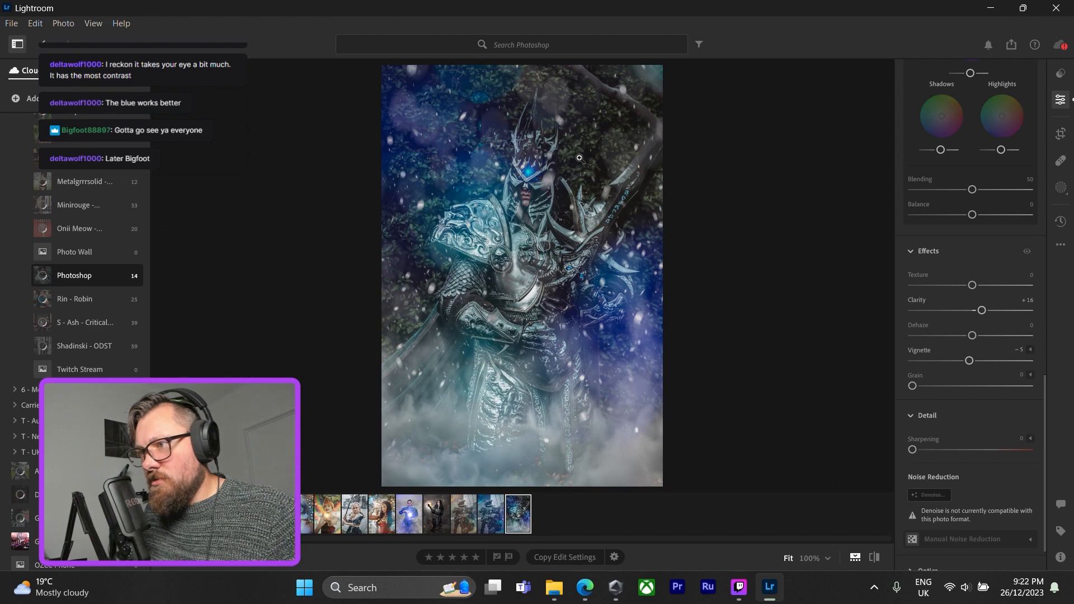
Paint a new brush mask over the armoured figure and set its Exposure to +0.44 and Highlights to -26.
scroll(962, 258, up, 10)
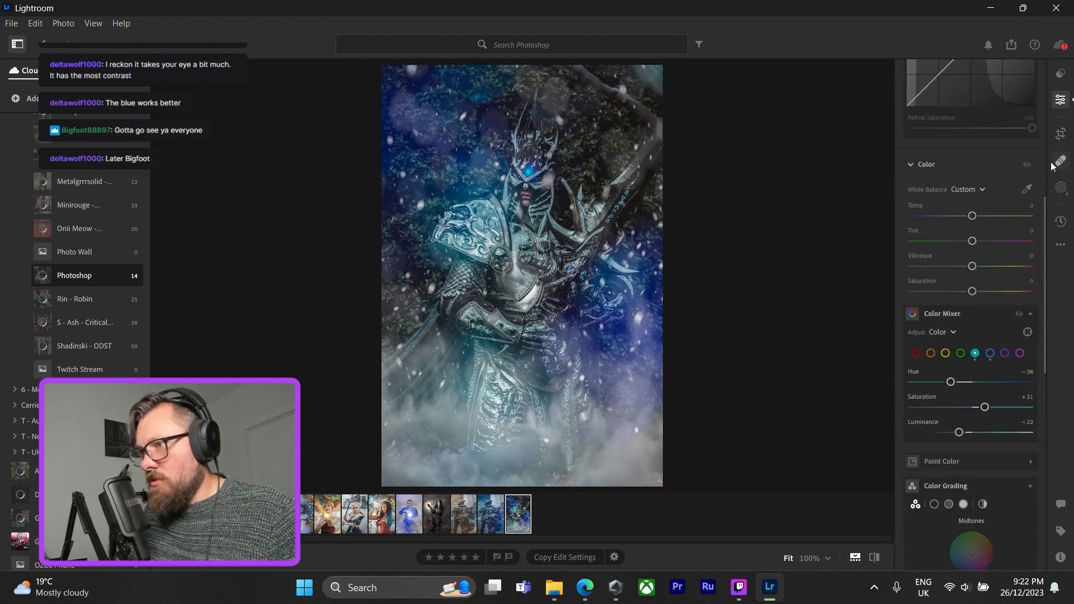
click(1061, 187)
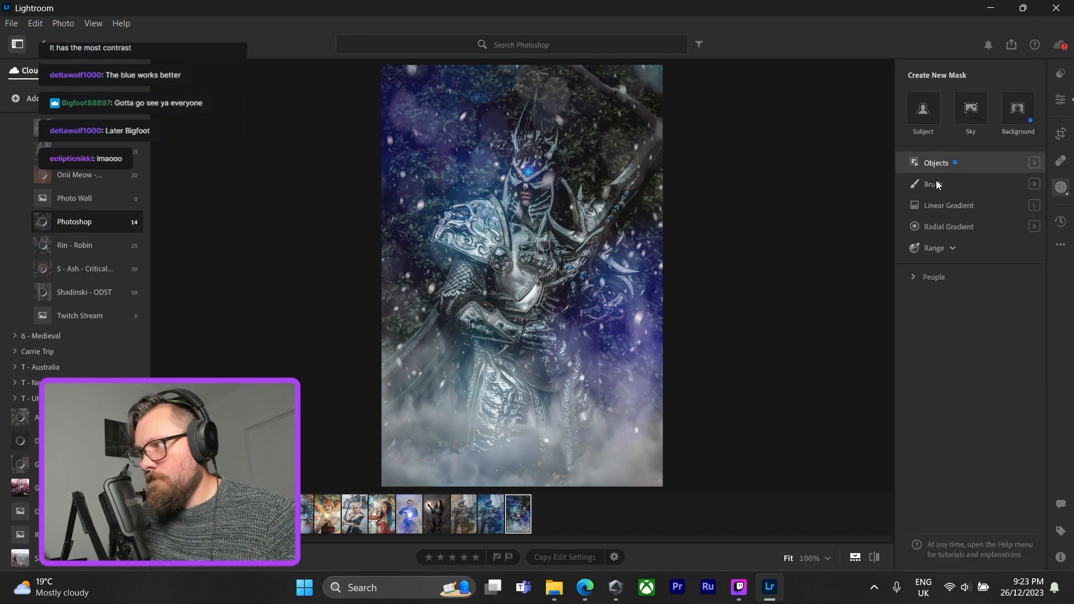
click(961, 183)
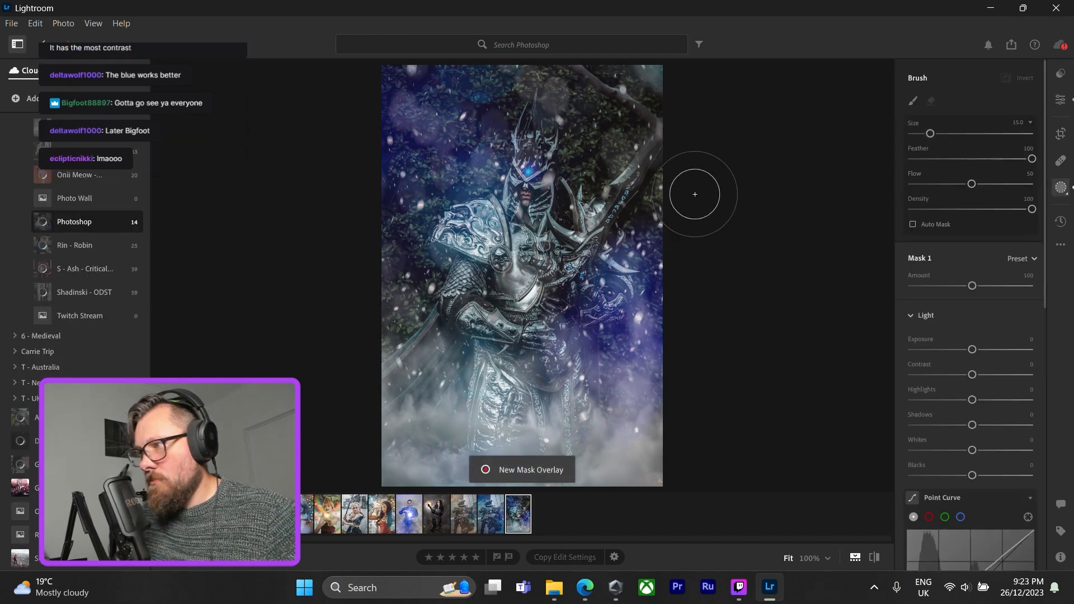
drag(972, 351, 974, 350)
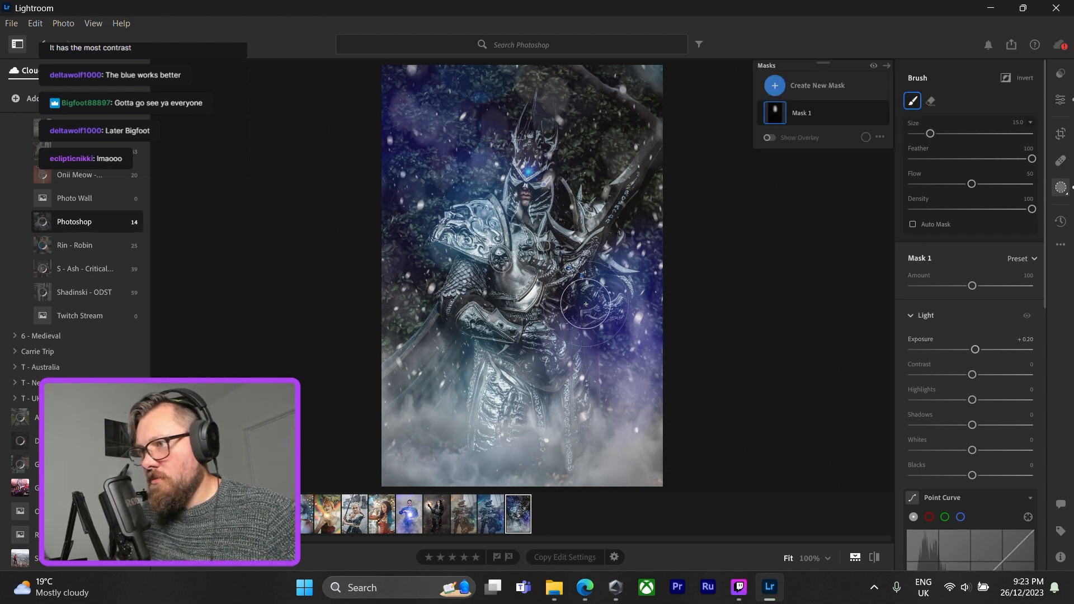
drag(976, 351, 979, 351)
drag(974, 402, 959, 401)
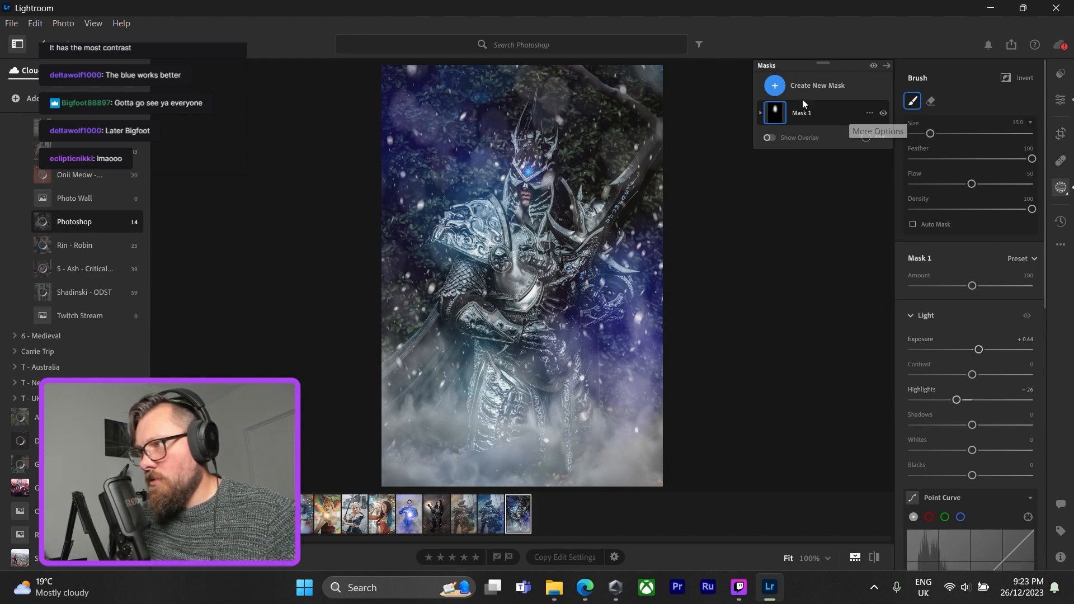
Create a second brush mask for the eyes with brush size 3.5 and Exposure +0.56.
click(774, 85)
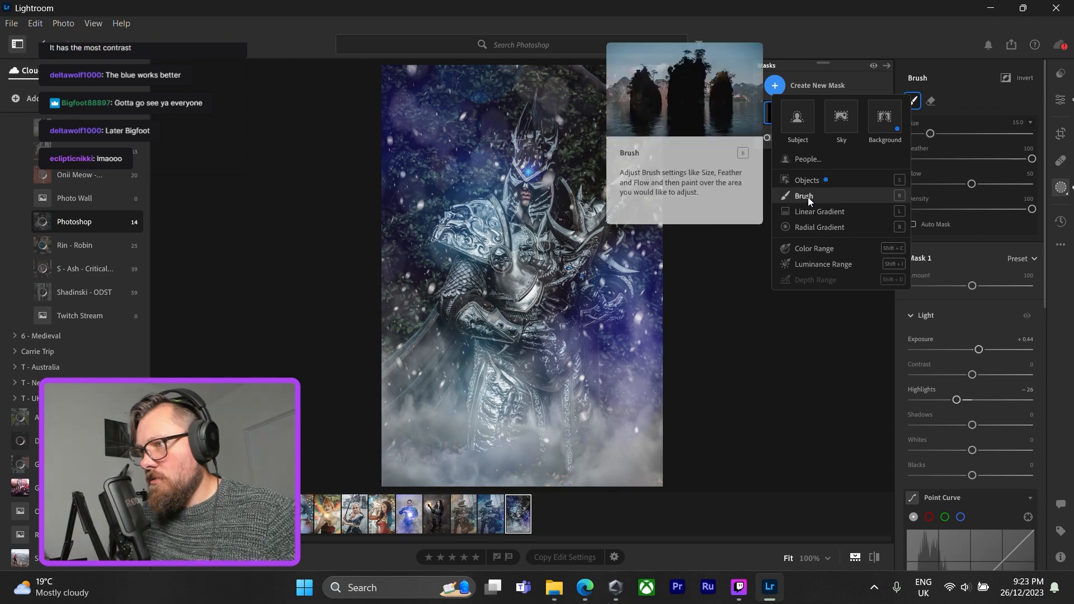
click(574, 236)
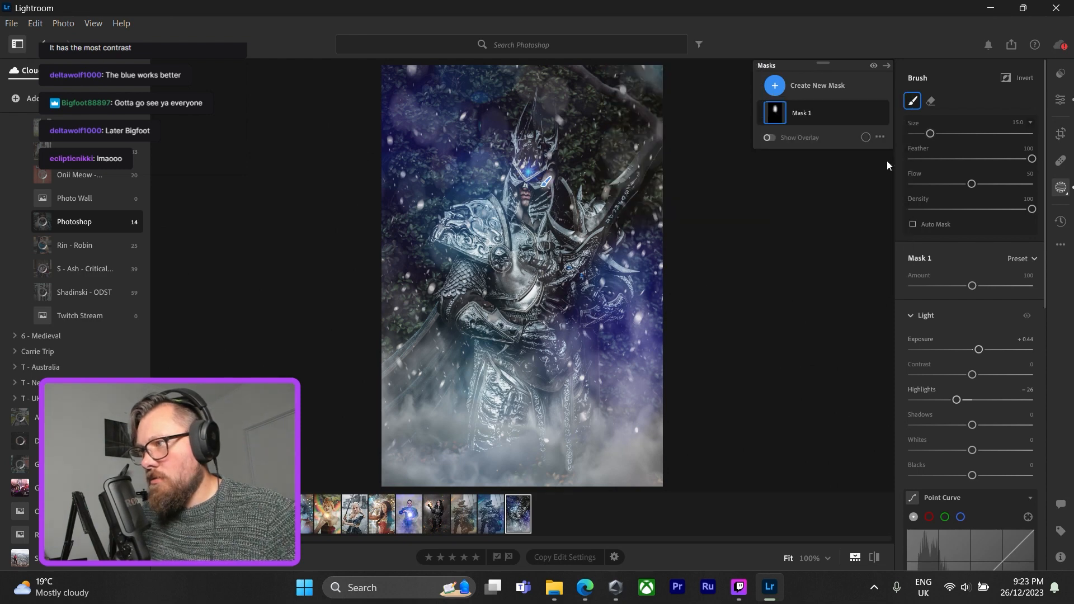
click(1060, 100)
click(536, 176)
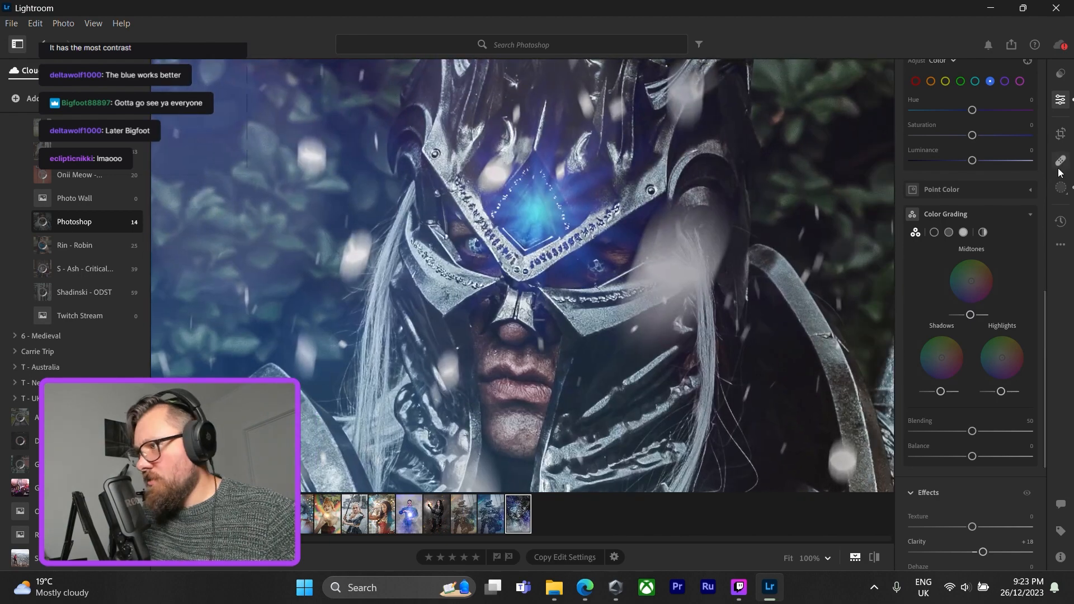
click(1059, 190)
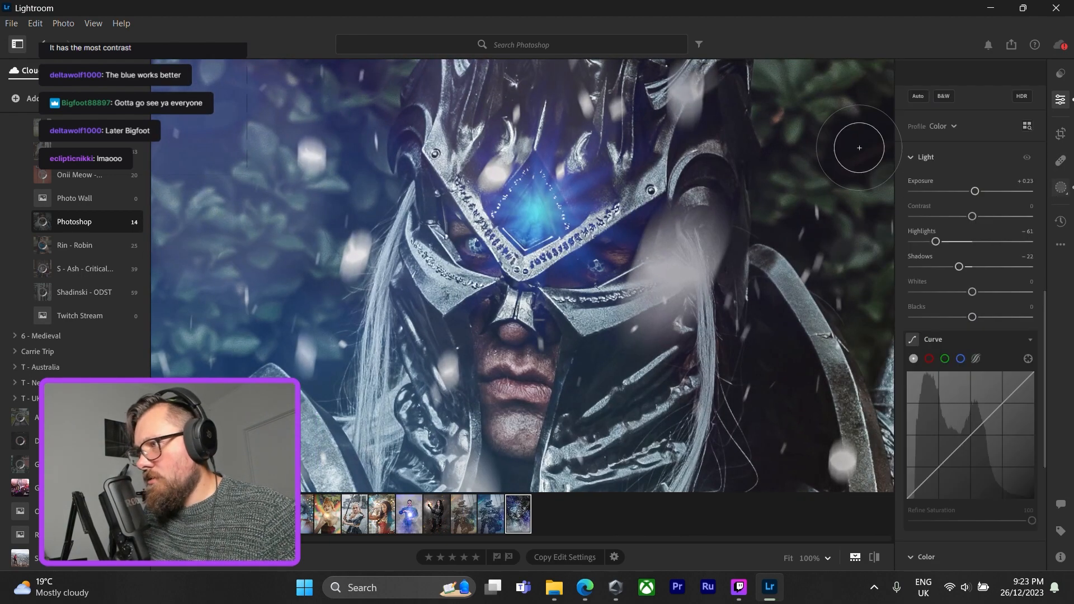
click(780, 89)
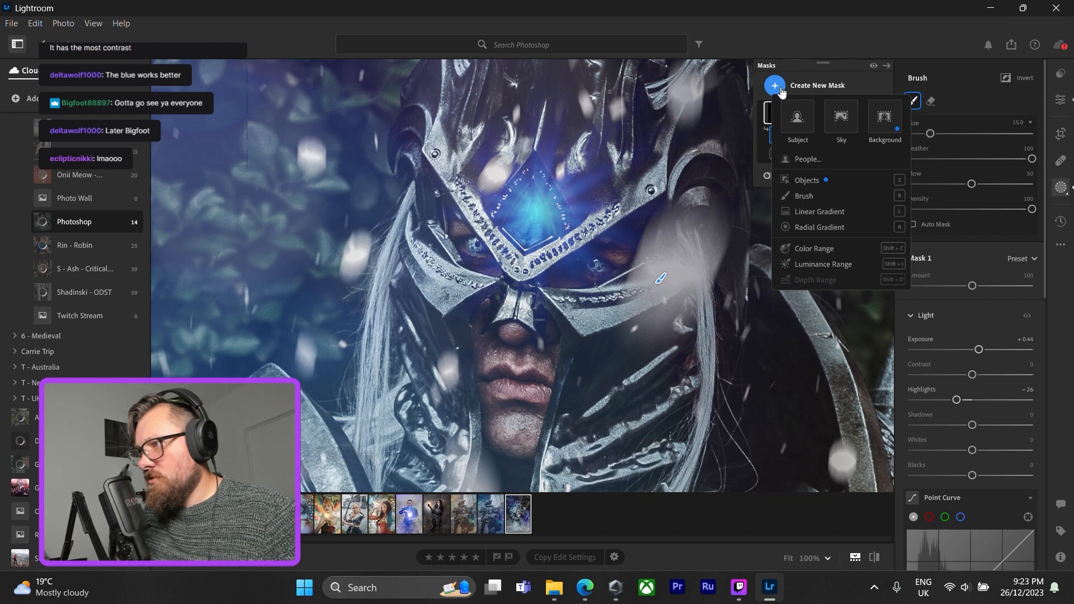
click(815, 197)
drag(932, 135, 922, 136)
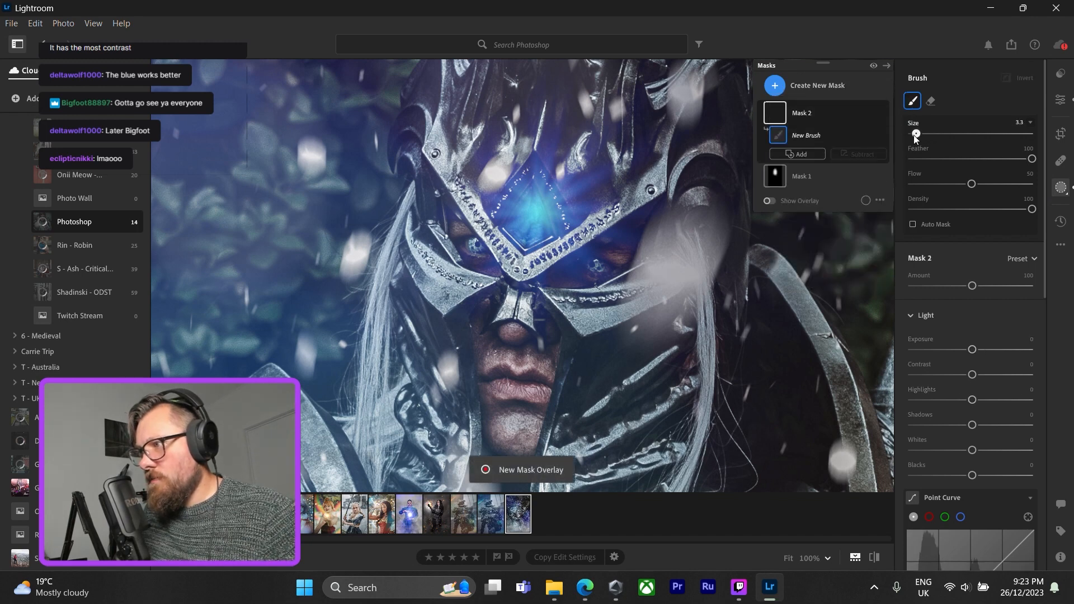
drag(972, 350, 980, 349)
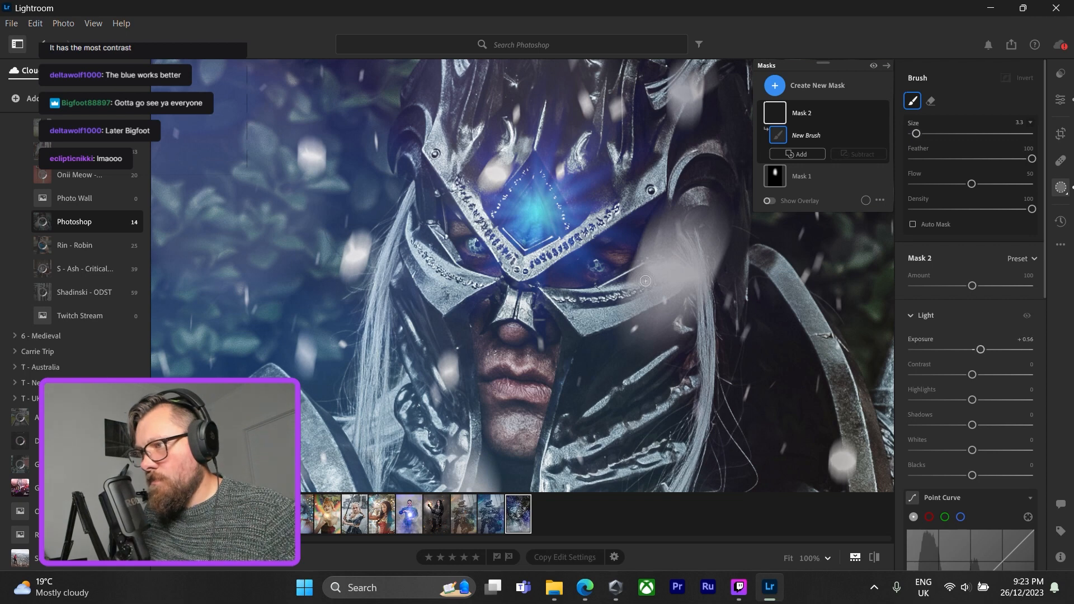
Paint the second mask over both of the figure's eyes and set its Exposure to +0.32.
click(597, 267)
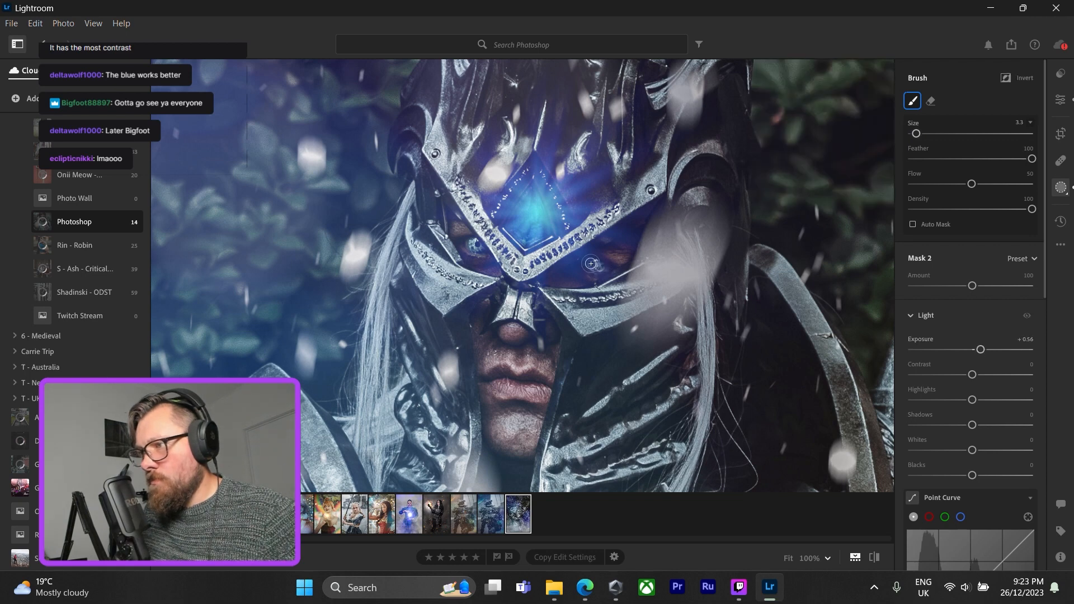
drag(597, 269, 599, 262)
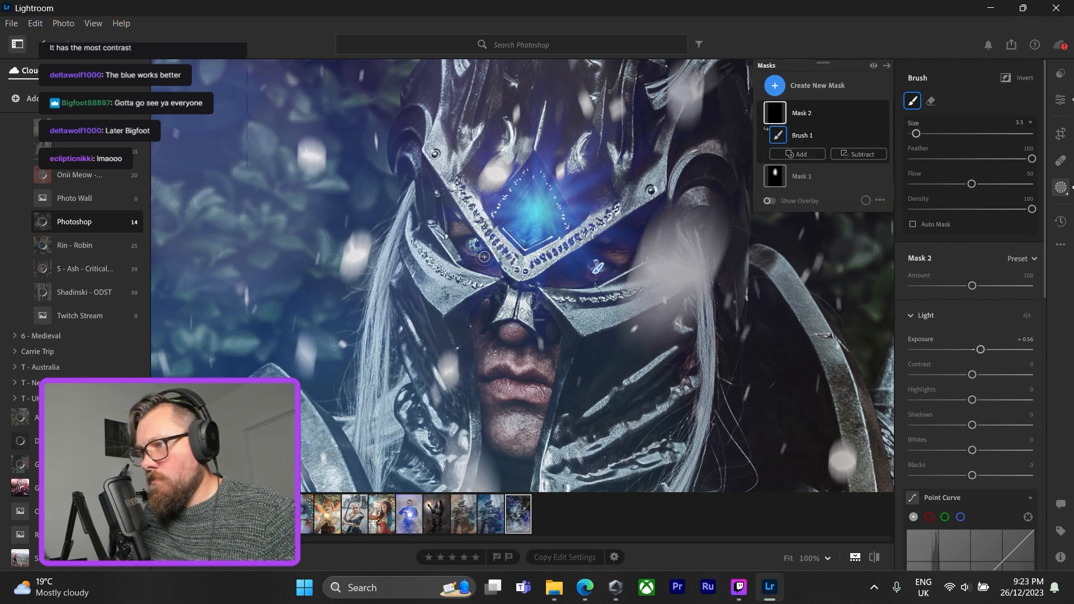
drag(472, 243, 476, 248)
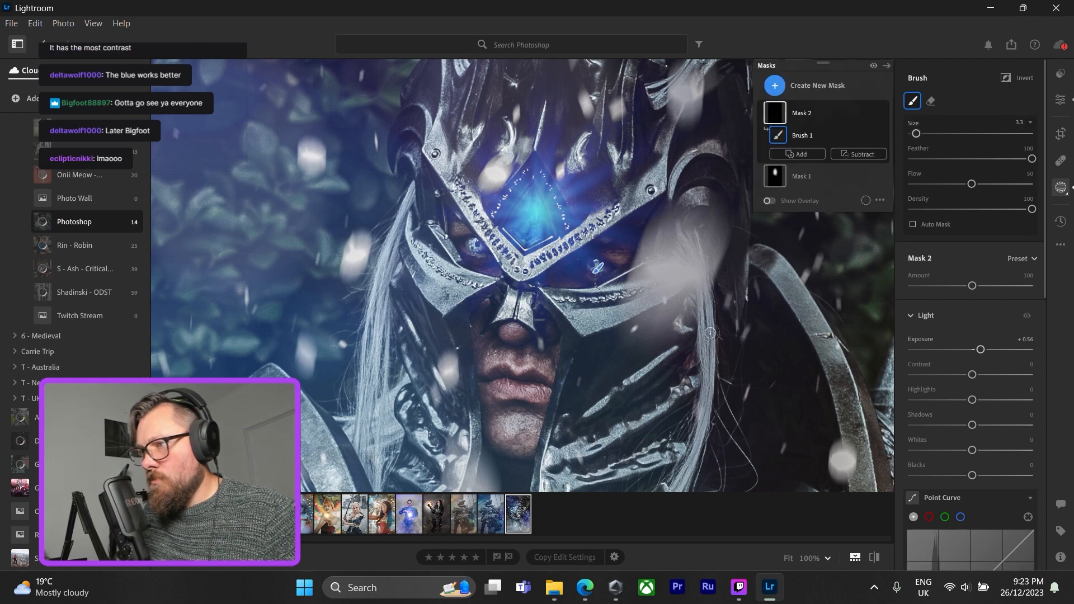
drag(981, 349, 996, 349)
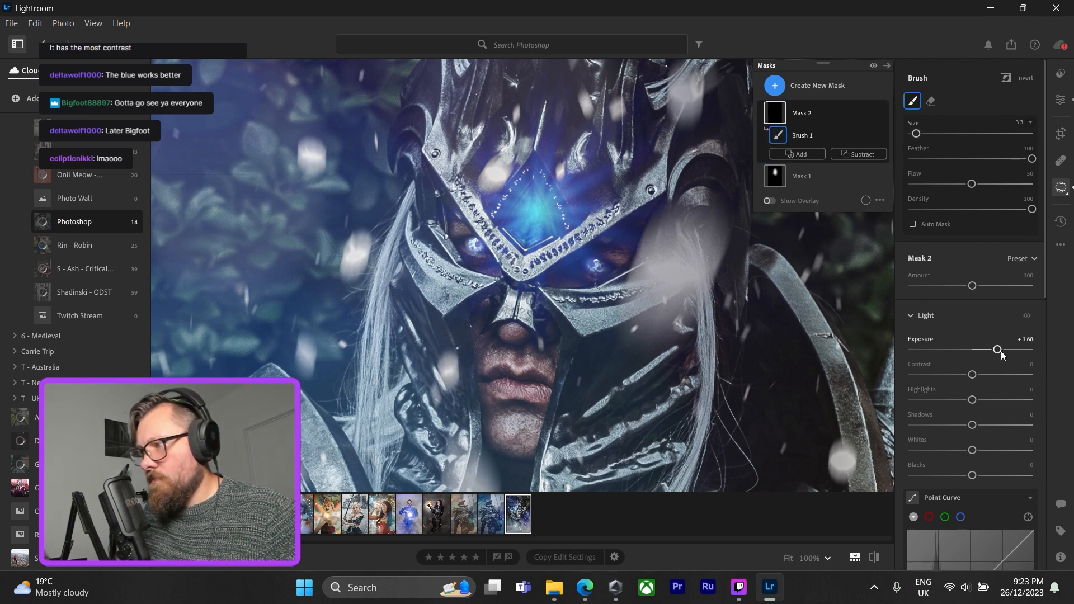
drag(998, 350, 978, 351)
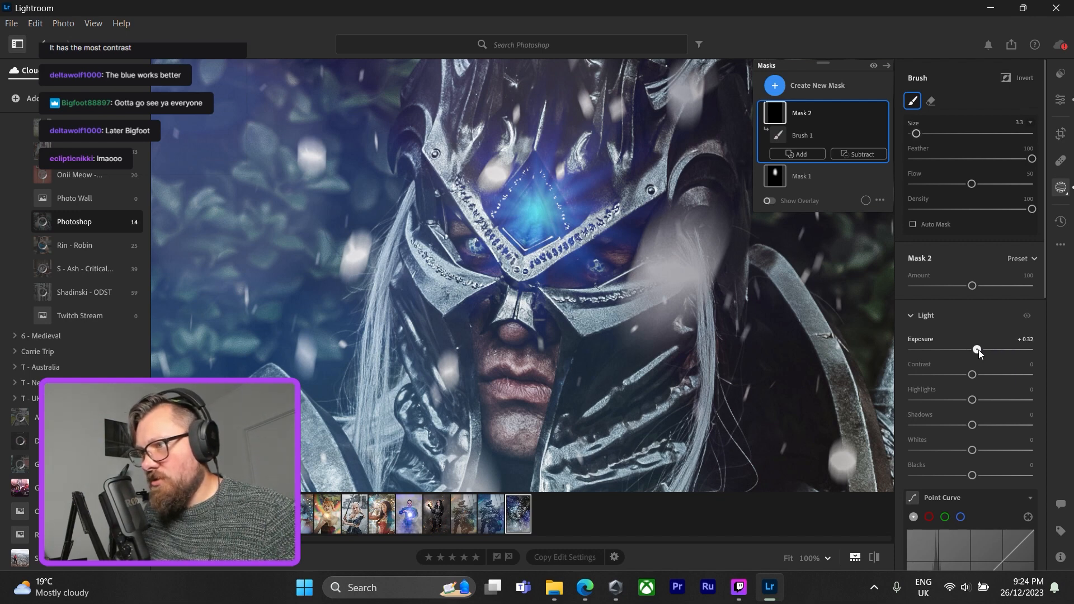
Examine the masked eyes and face at close range, then return to the whole photo.
click(1060, 99)
click(666, 251)
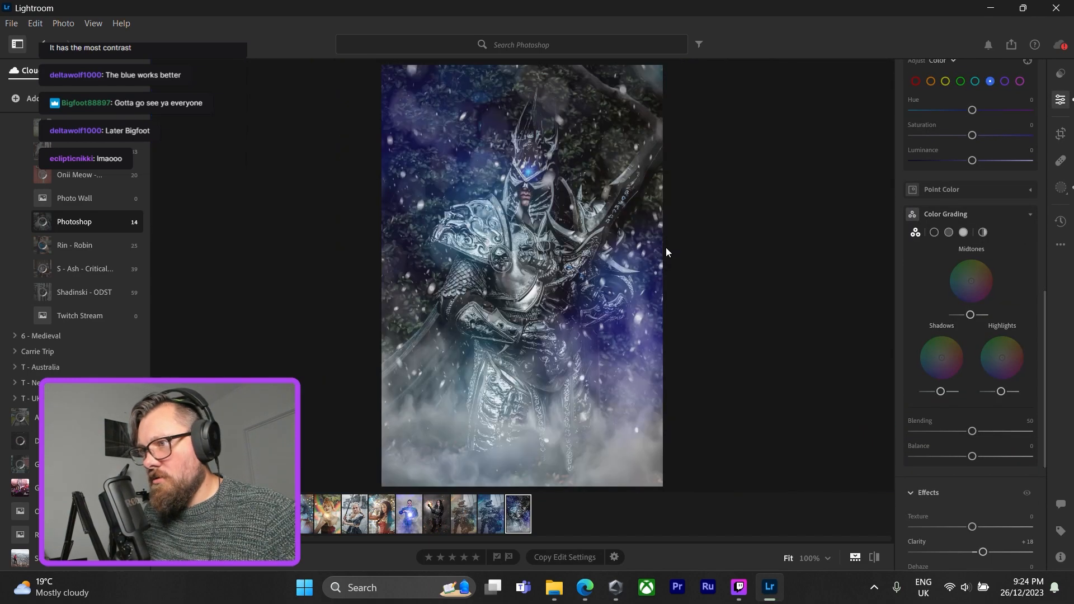
click(512, 178)
drag(571, 177, 584, 254)
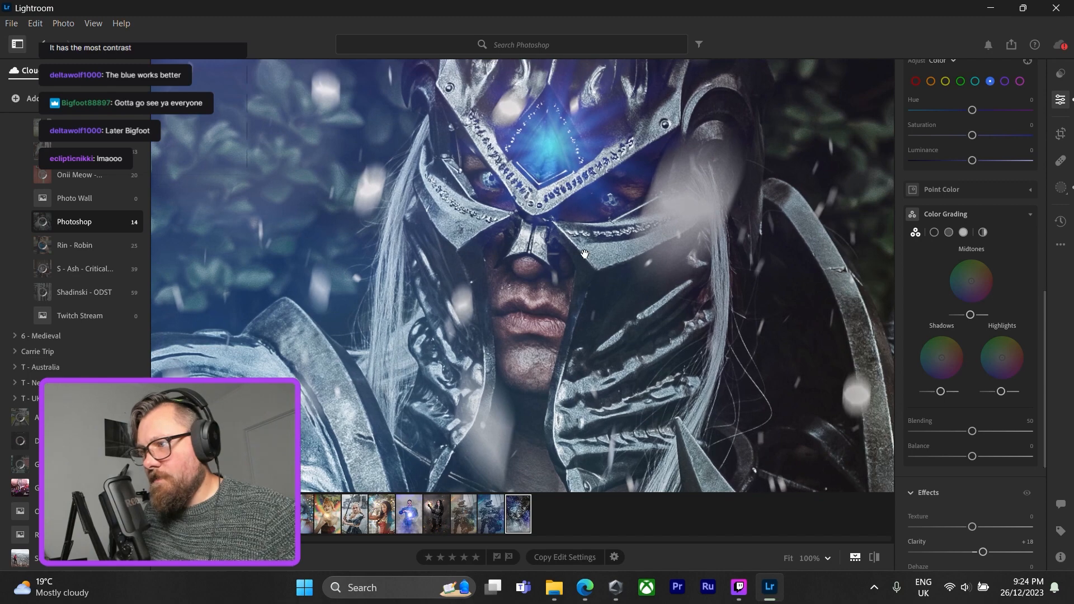
click(584, 254)
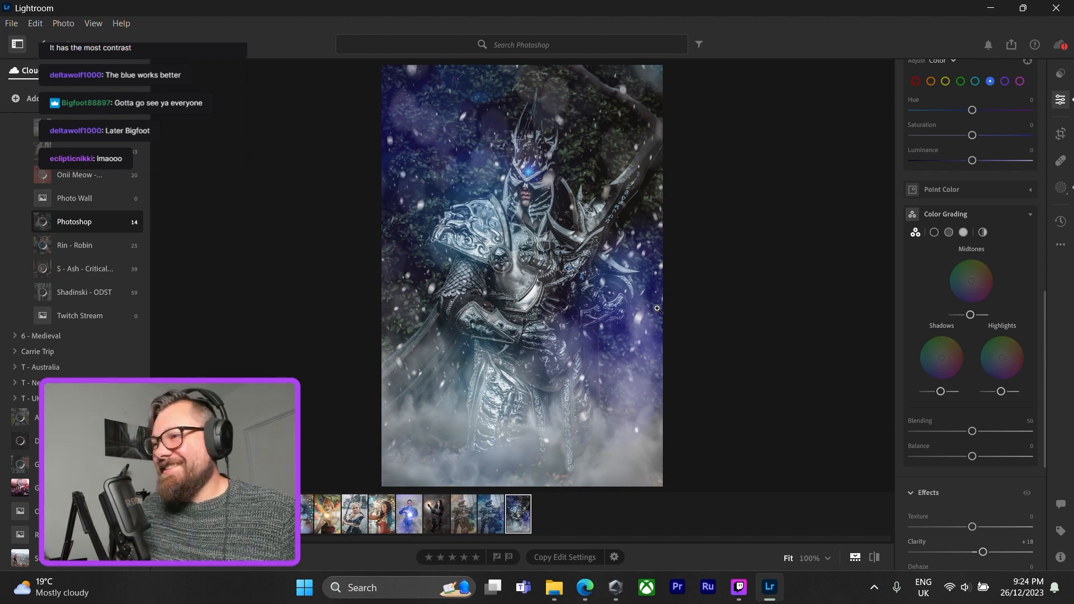
Open the custom export settings and replace "Xmas" with "ADL" in the custom file name.
click(1012, 44)
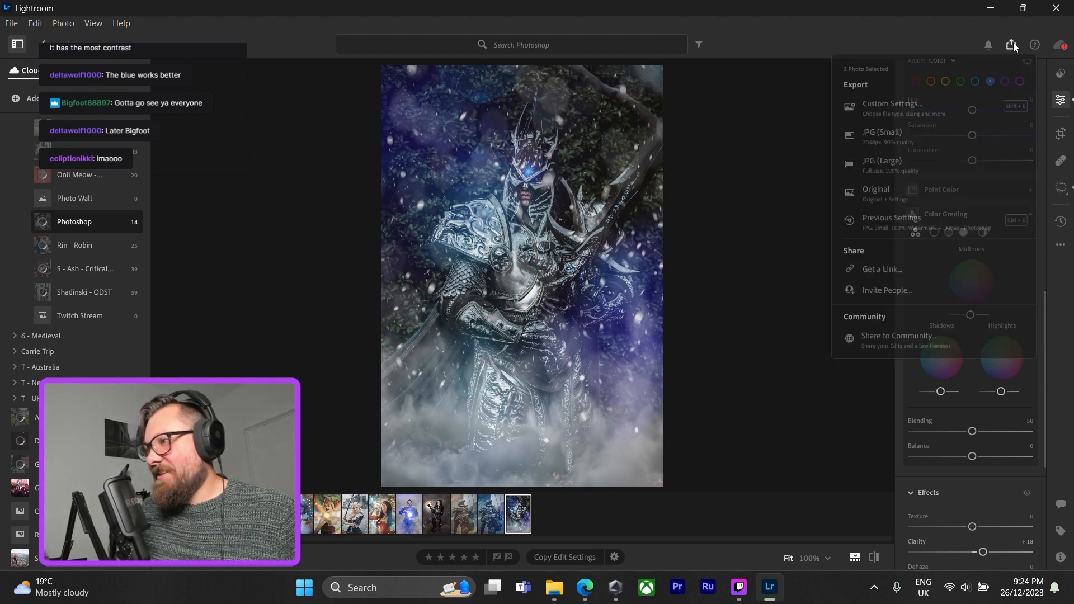
click(932, 114)
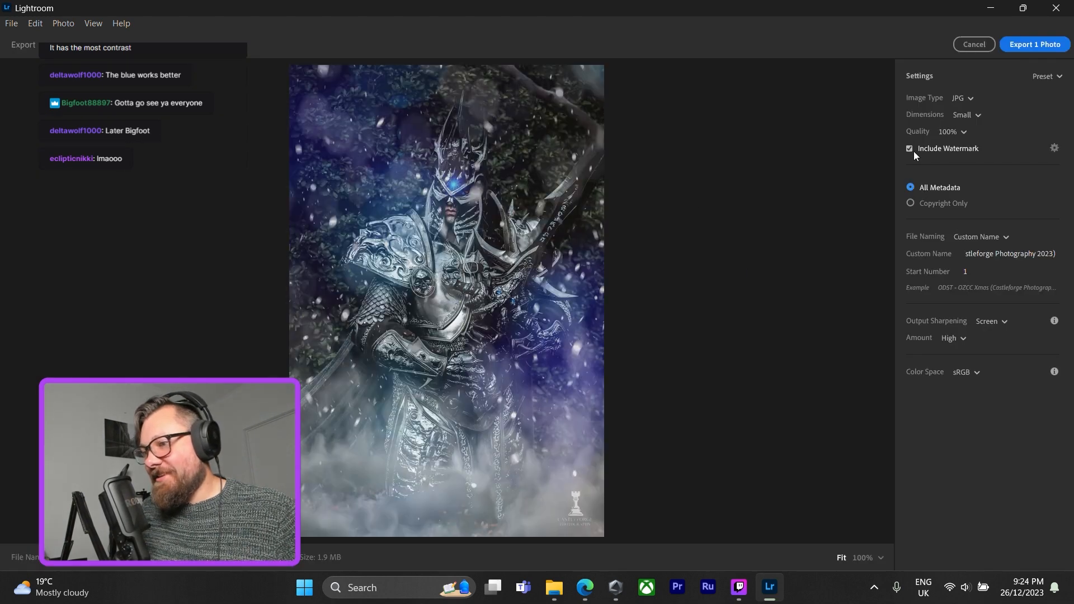
click(1002, 256)
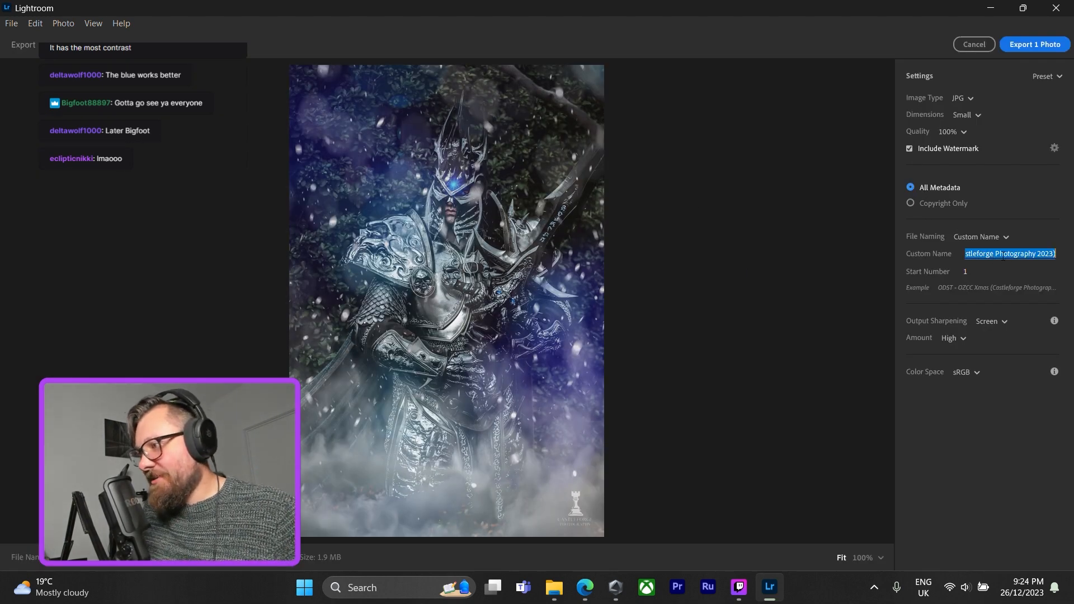
double_click(1002, 255)
click(1003, 255)
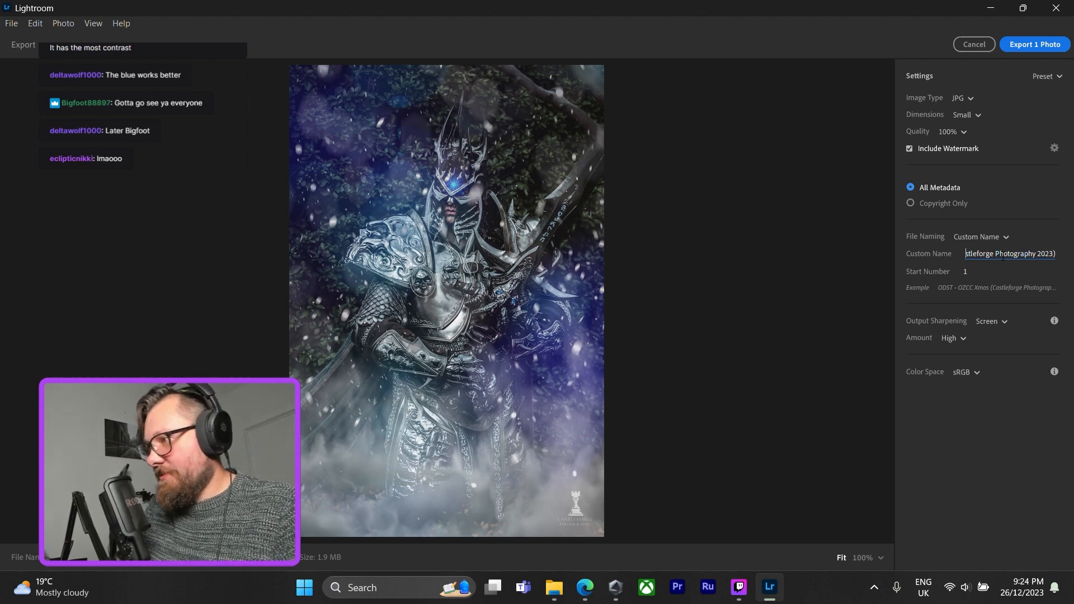
key(Left)
key(Left)
key(Left)
key(Left)
key(Left)
key(Left)
key(Left)
key(Left)
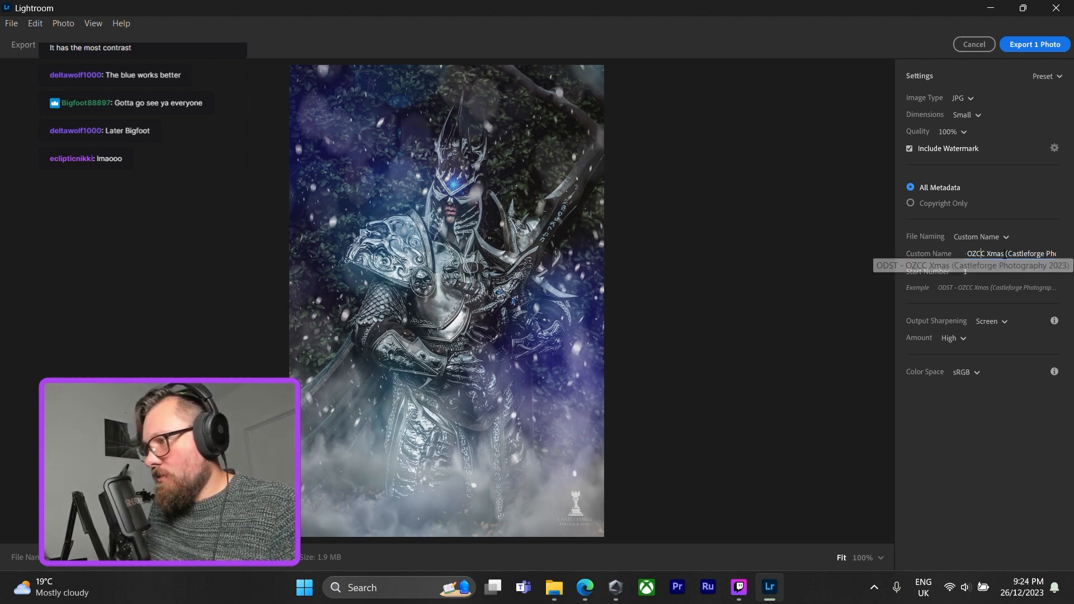
click(1004, 255)
key(BackSpace)
key(BackSpace)
key(BackSpace)
key(BackSpace)
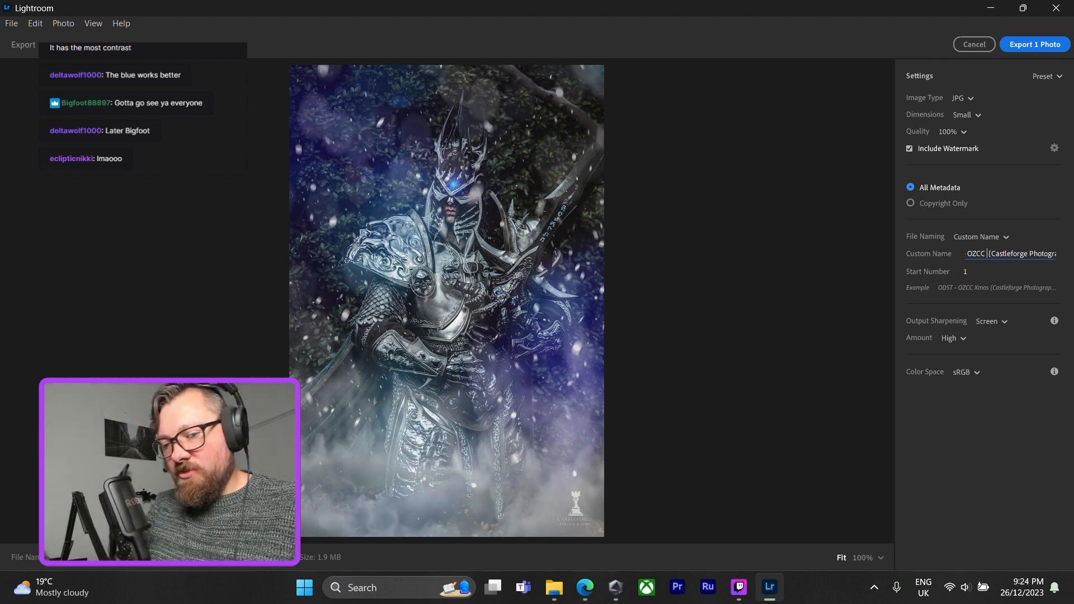
text(ADL)
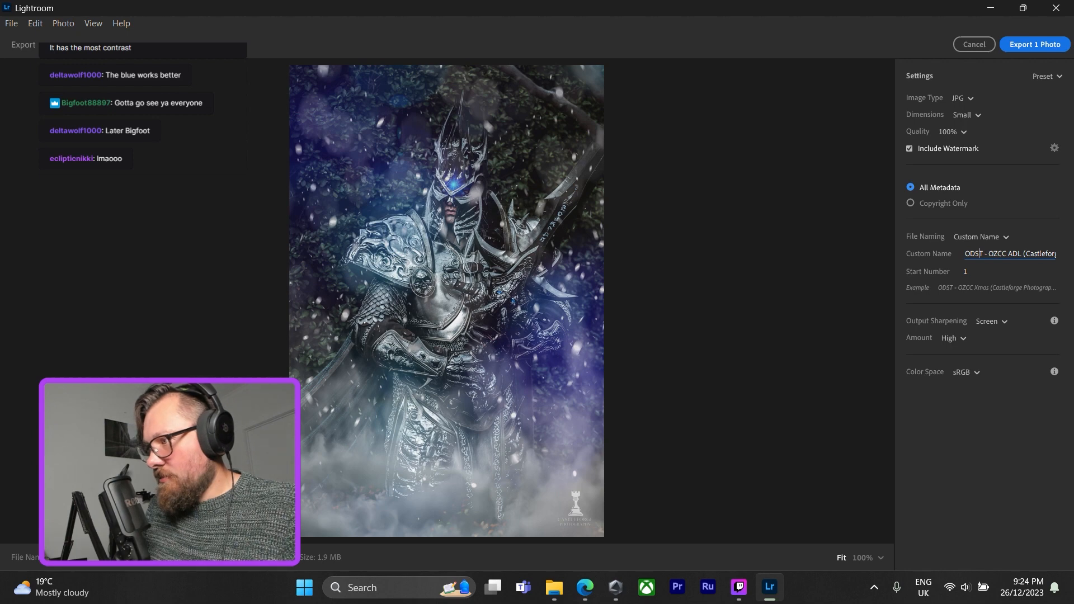
Replace "ODST" with "Scrap" at the start of the custom file name.
key(BackSpace)
key(BackSpace)
key(BackSpace)
key(BackSpace)
key(BackSpace)
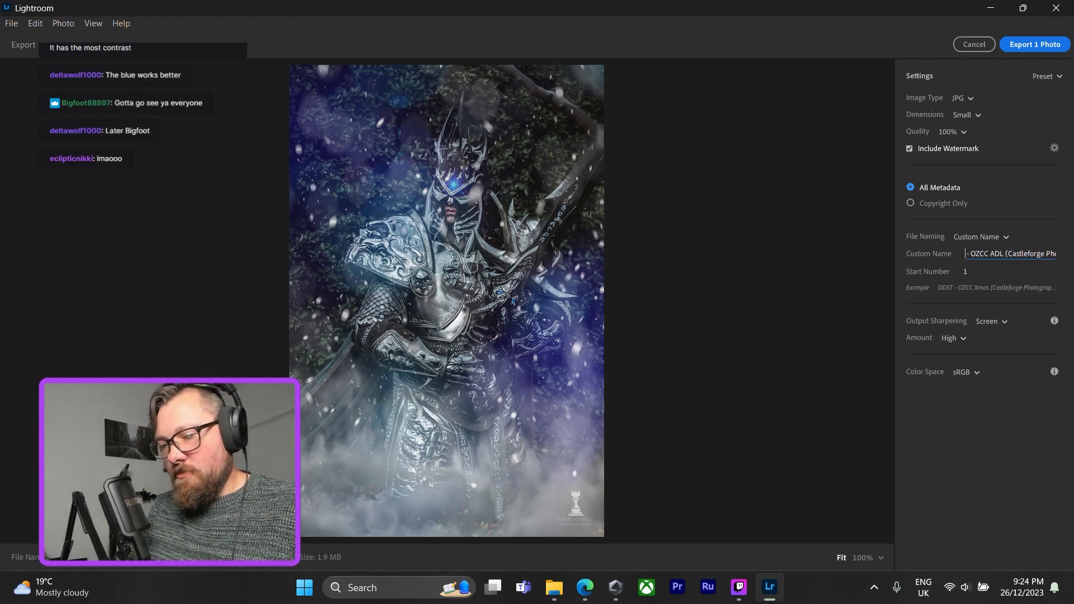
text(Scrap)
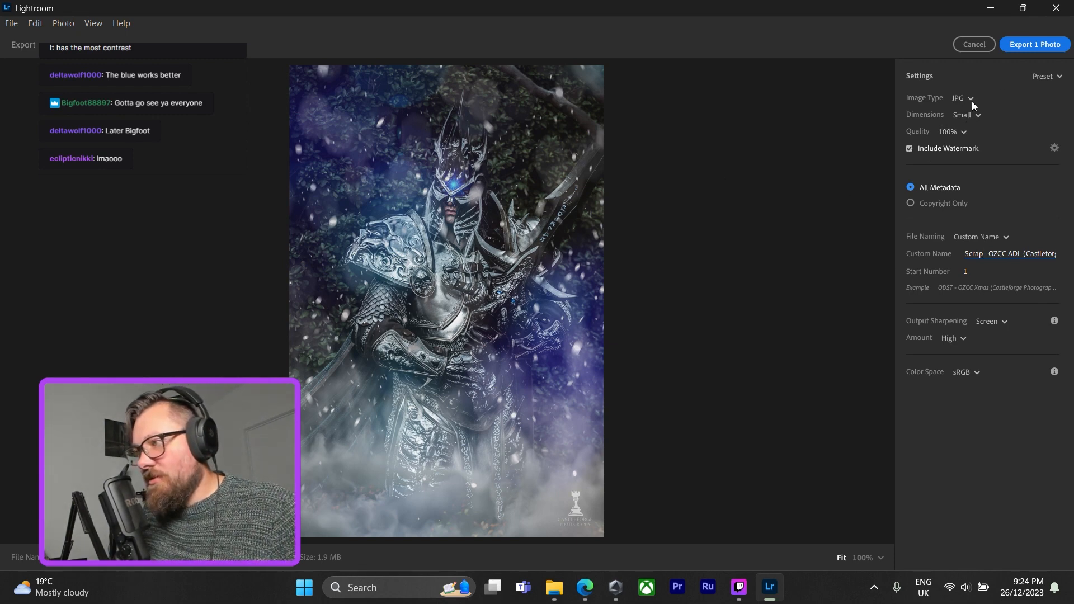
Export the photo, choosing a destination folder on the Cosplay 5TB (D:) drive.
click(1015, 47)
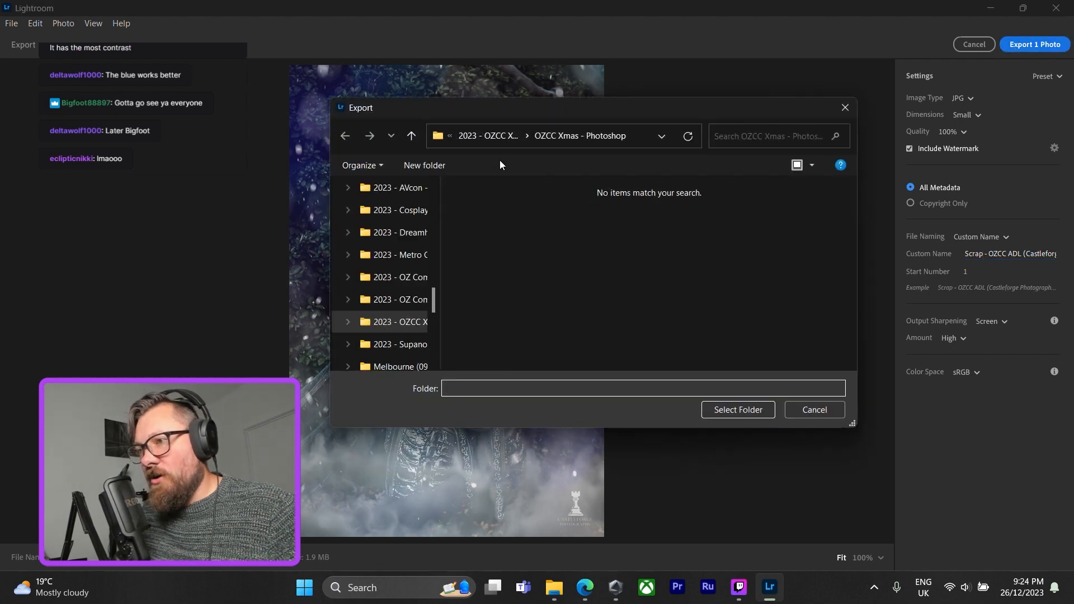
click(484, 135)
click(473, 135)
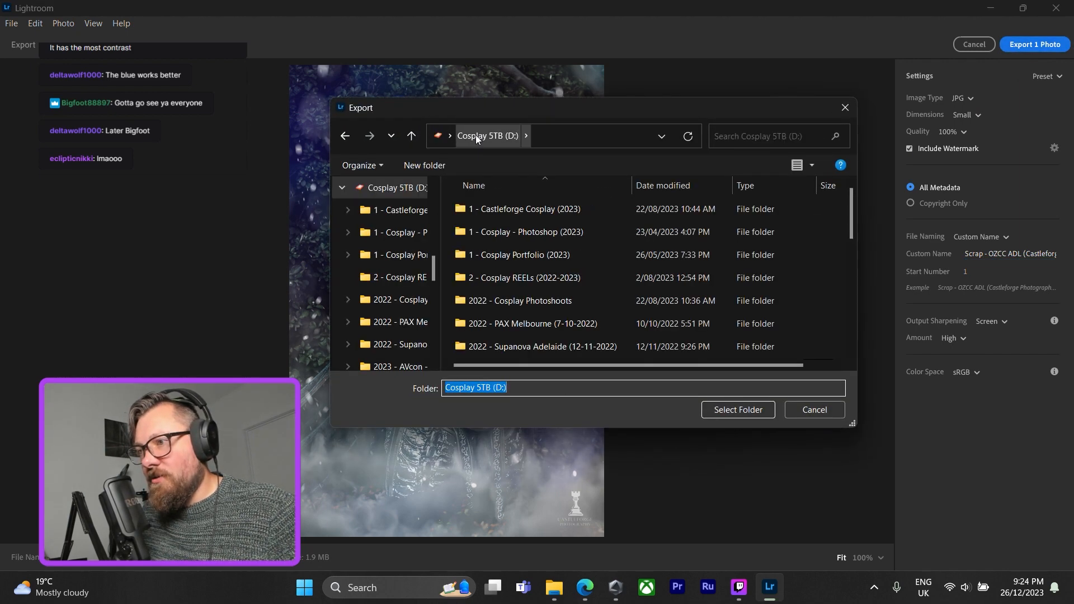
click(732, 410)
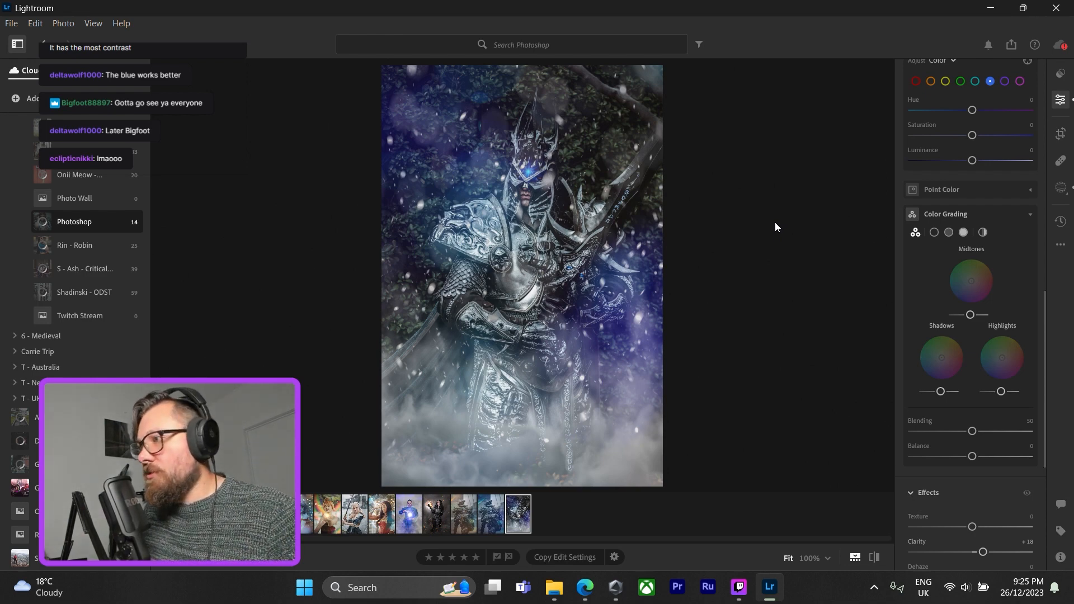
Inspect the figure's face up close, then view the original unedited photo for comparison.
click(520, 188)
click(579, 189)
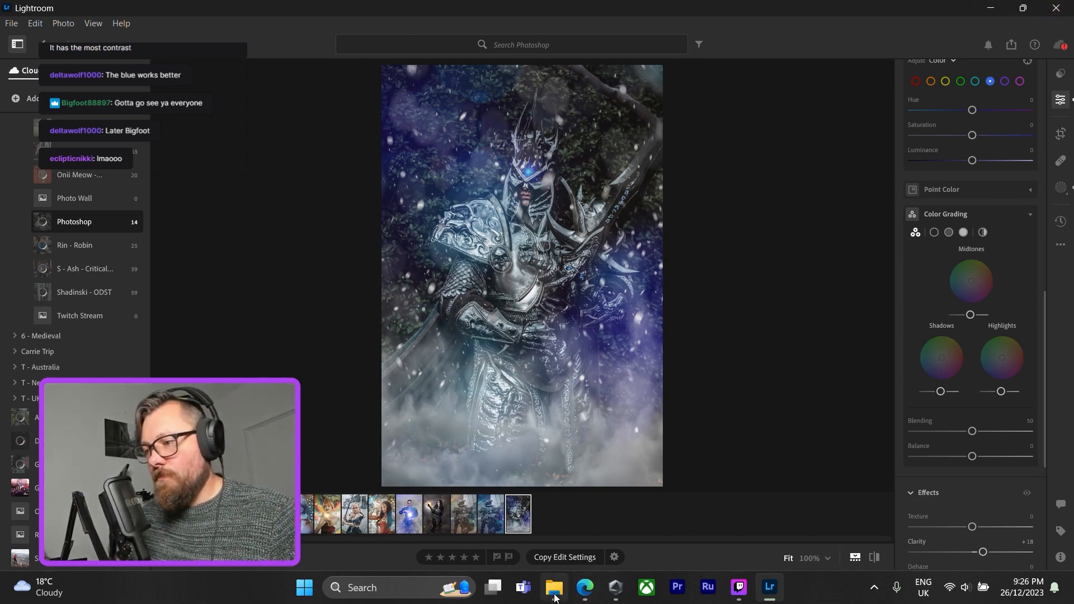
mouse_move(556, 595)
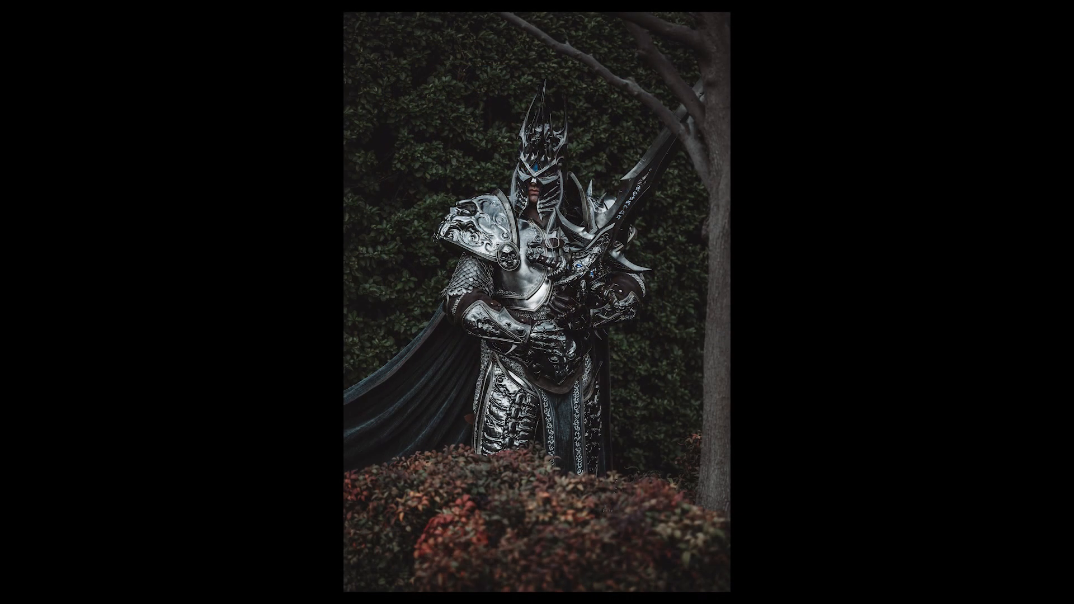